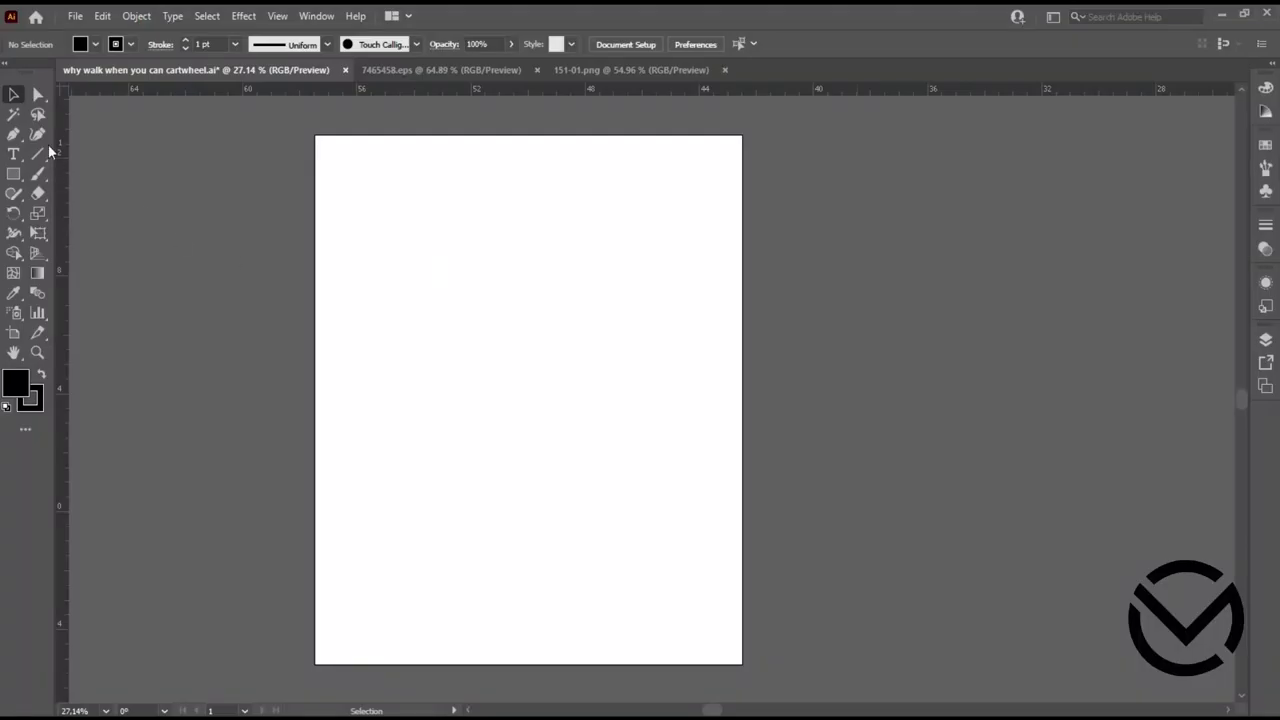
Cover the artboard with a locked black rectangle and switch to the gymnast illustration file
left_click(14, 176)
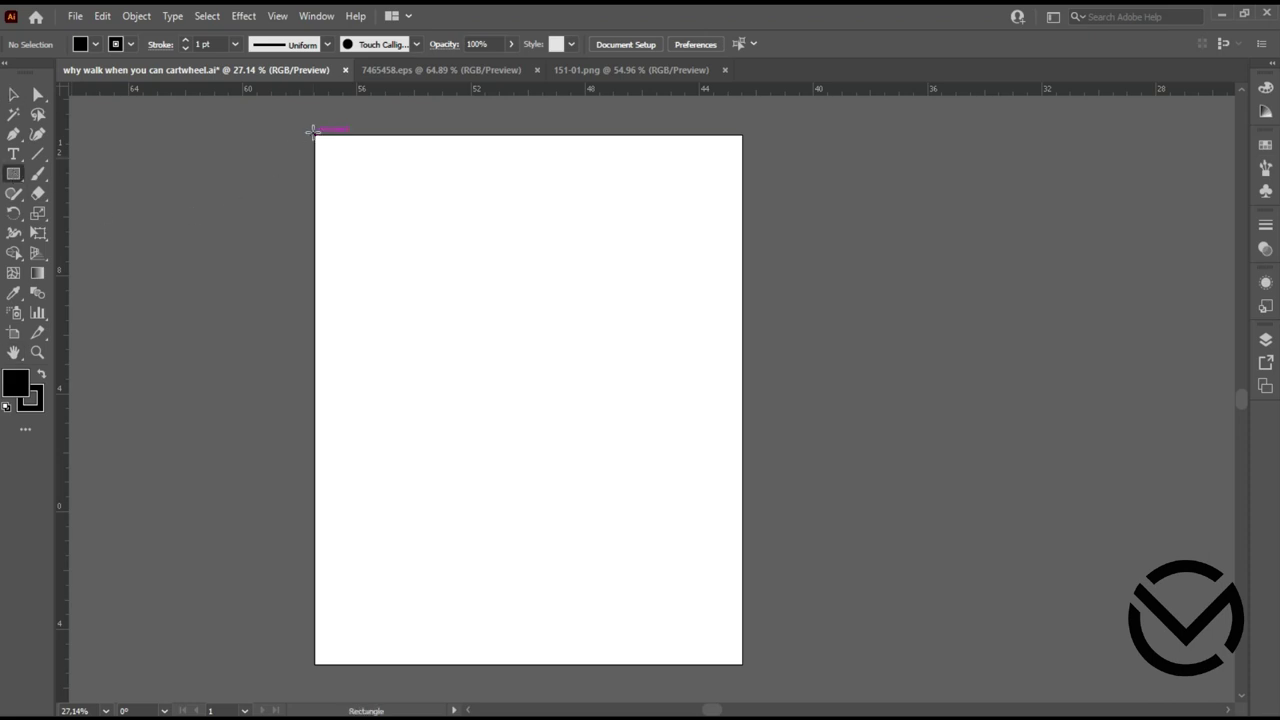
left_click_drag(313, 134, 742, 664)
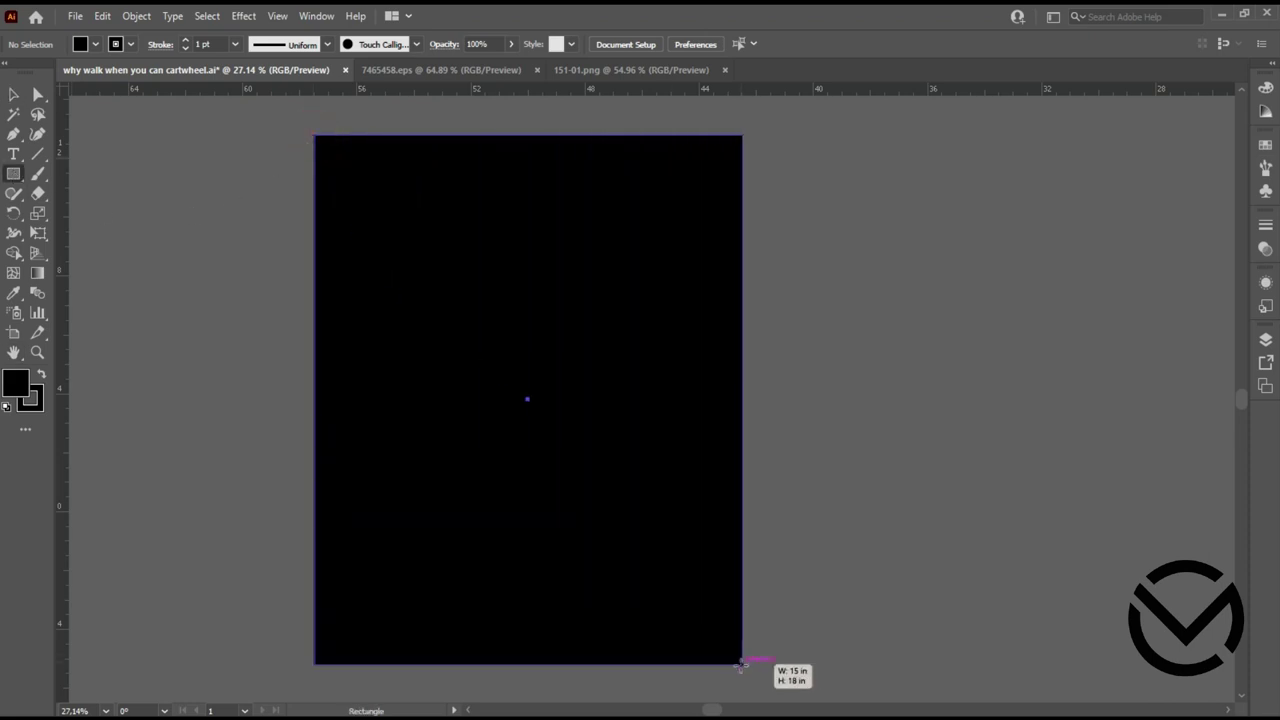
left_click(8, 95)
left_click(136, 15)
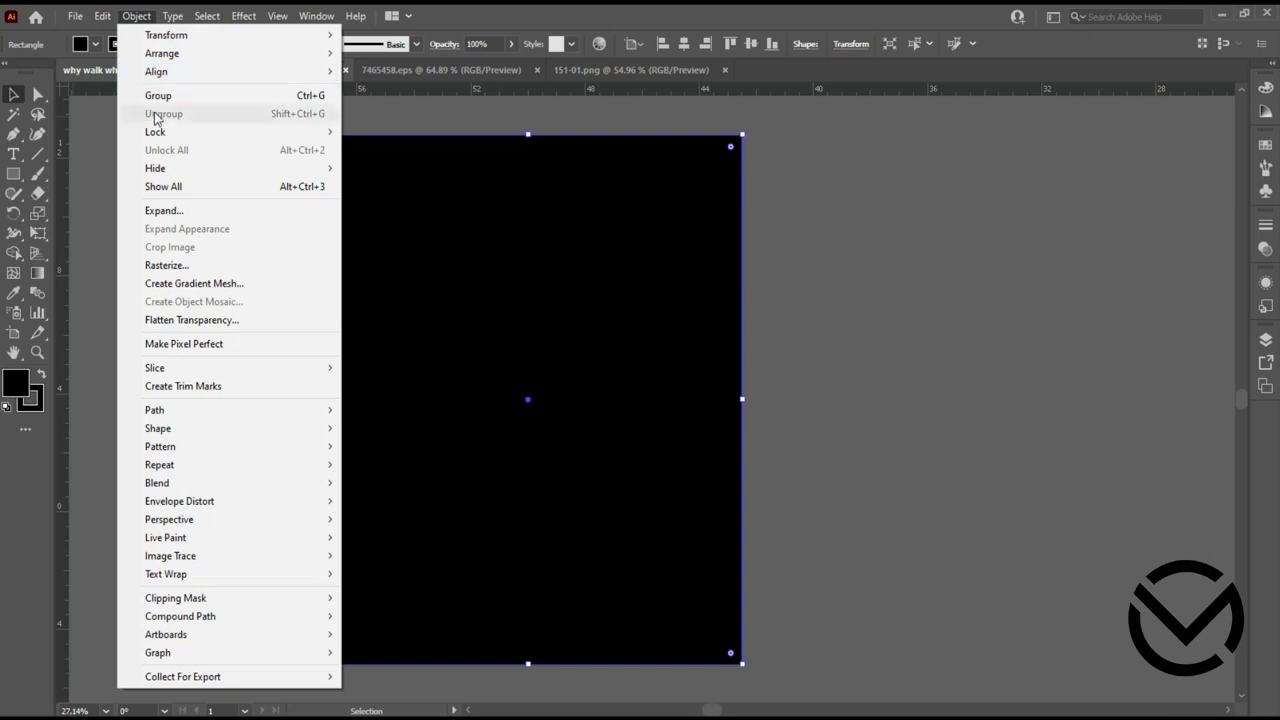
left_click(380, 131)
left_click(470, 70)
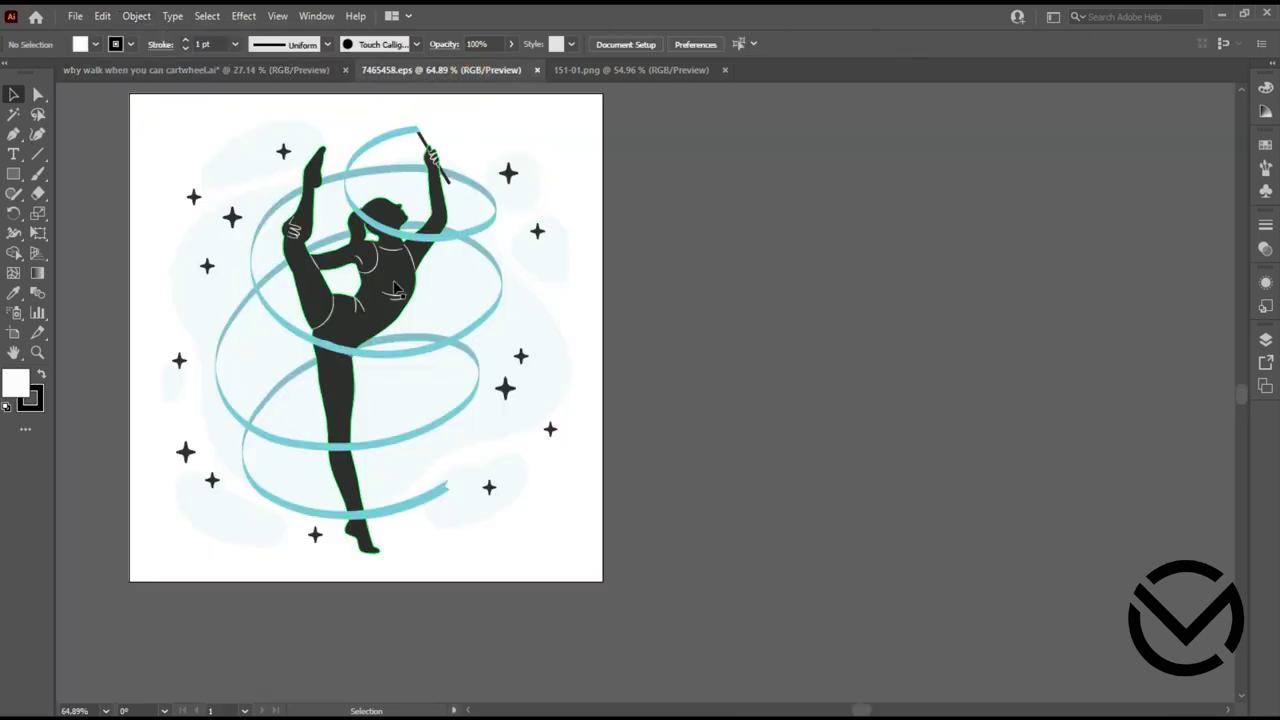
Delete the white background and move the gymnast artwork onto the black poster artboard
left_click_drag(170, 114, 698, 183)
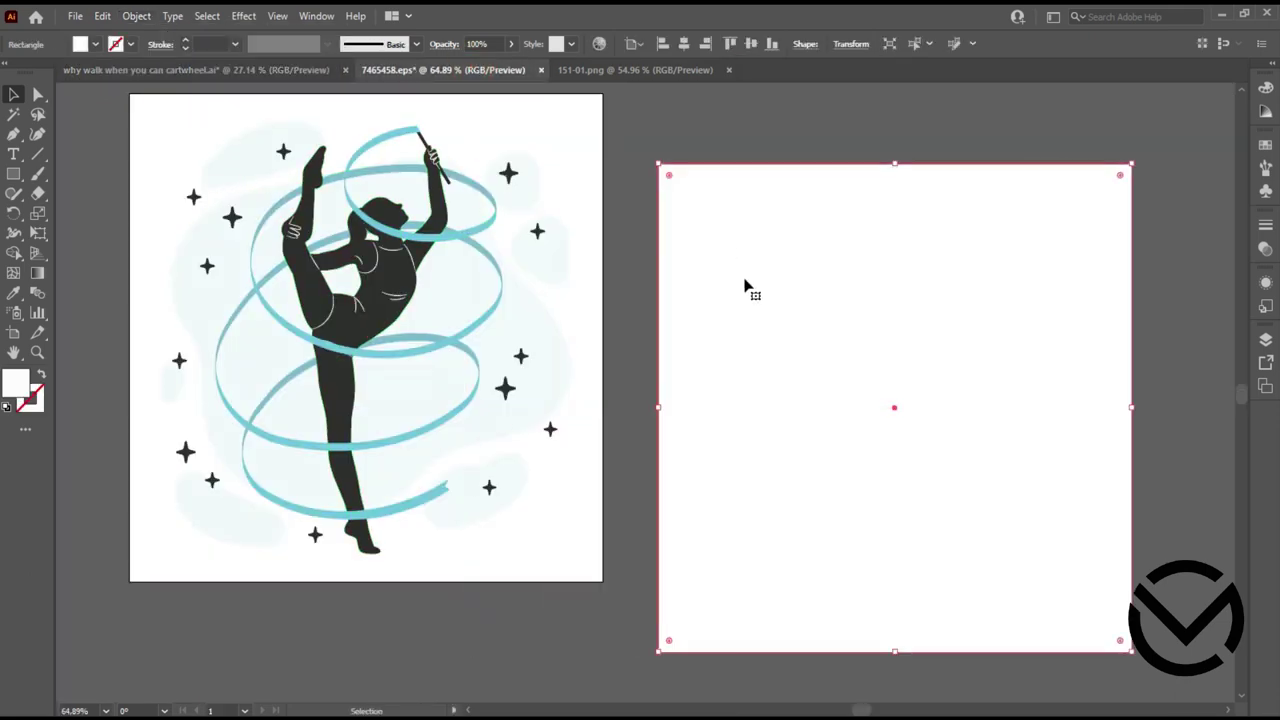
key("Delete")
left_click_drag(178, 120, 577, 517)
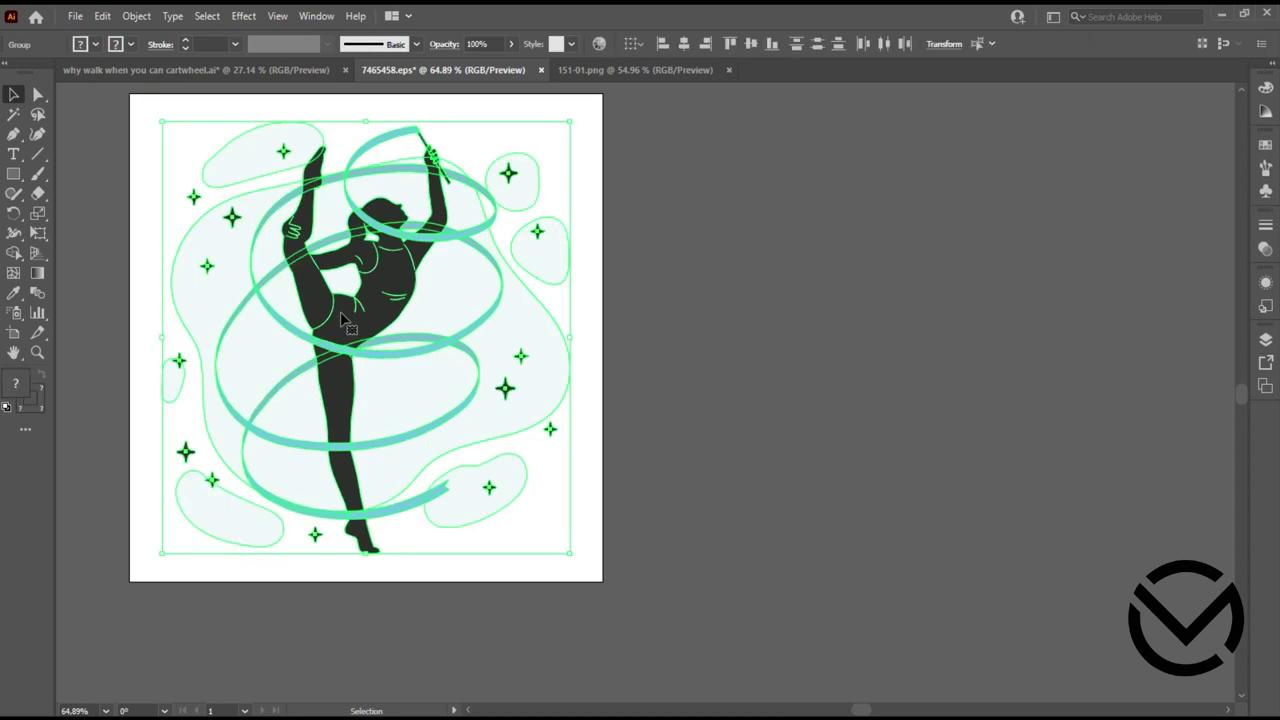
left_click_drag(360, 308, 290, 70)
left_click_drag(1030, 352, 581, 371)
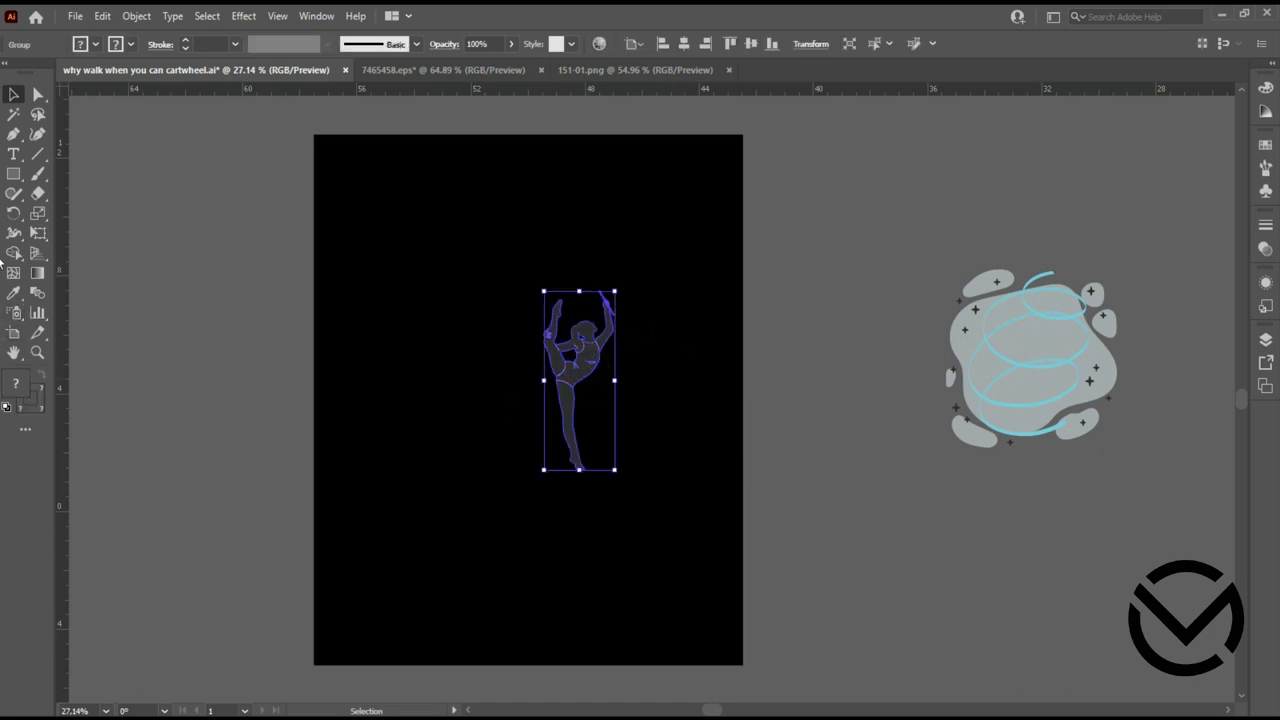
Give the gymnast silhouette a white fill and a black outline
left_click(1265, 144)
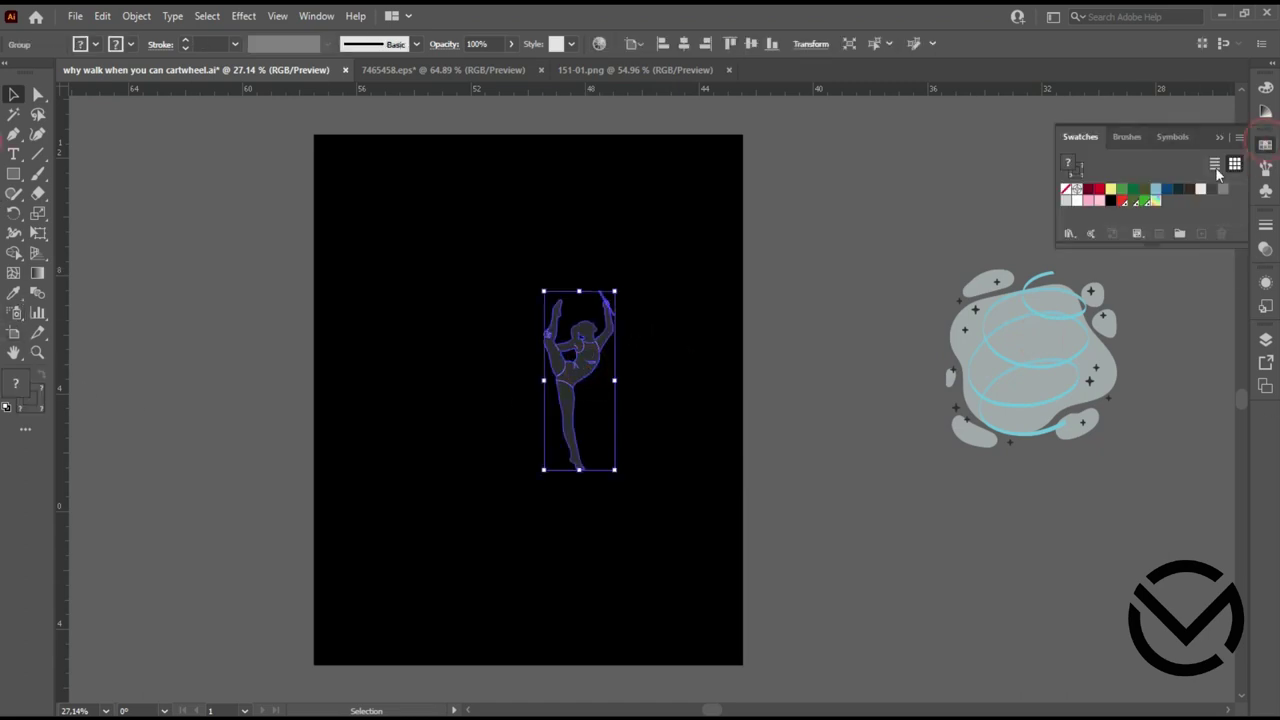
left_click(1077, 202)
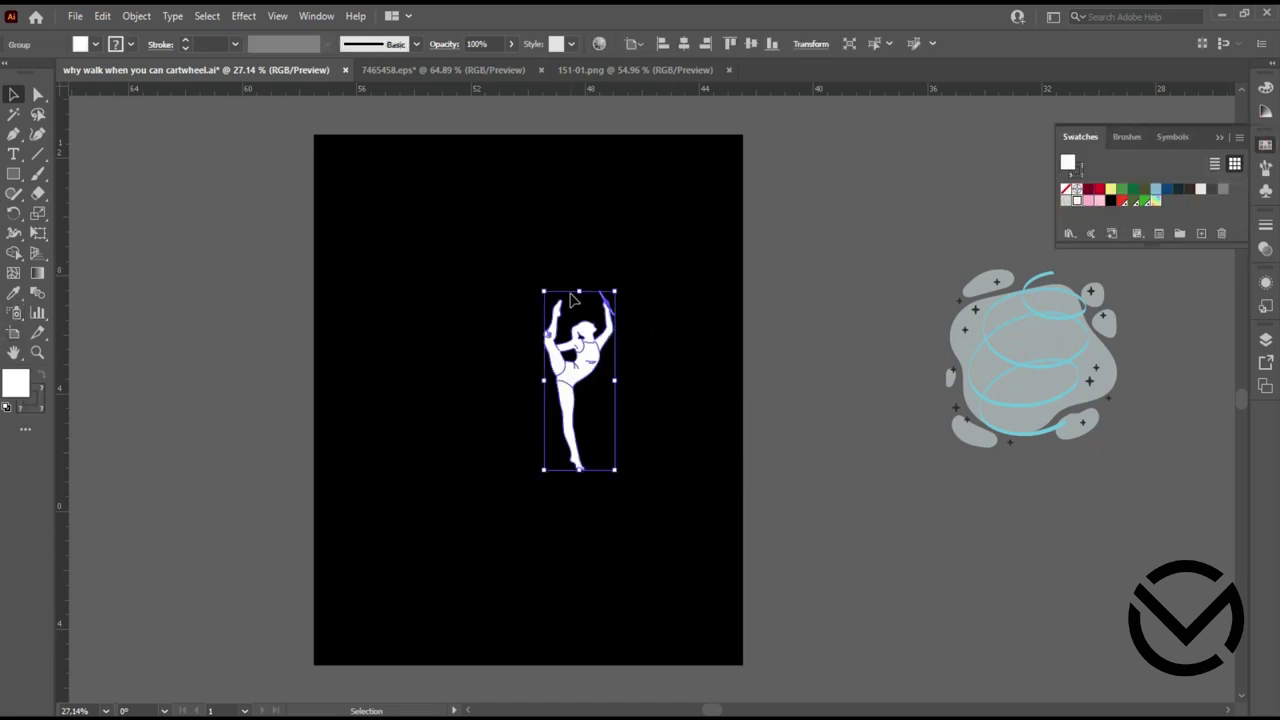
double_click(40, 402)
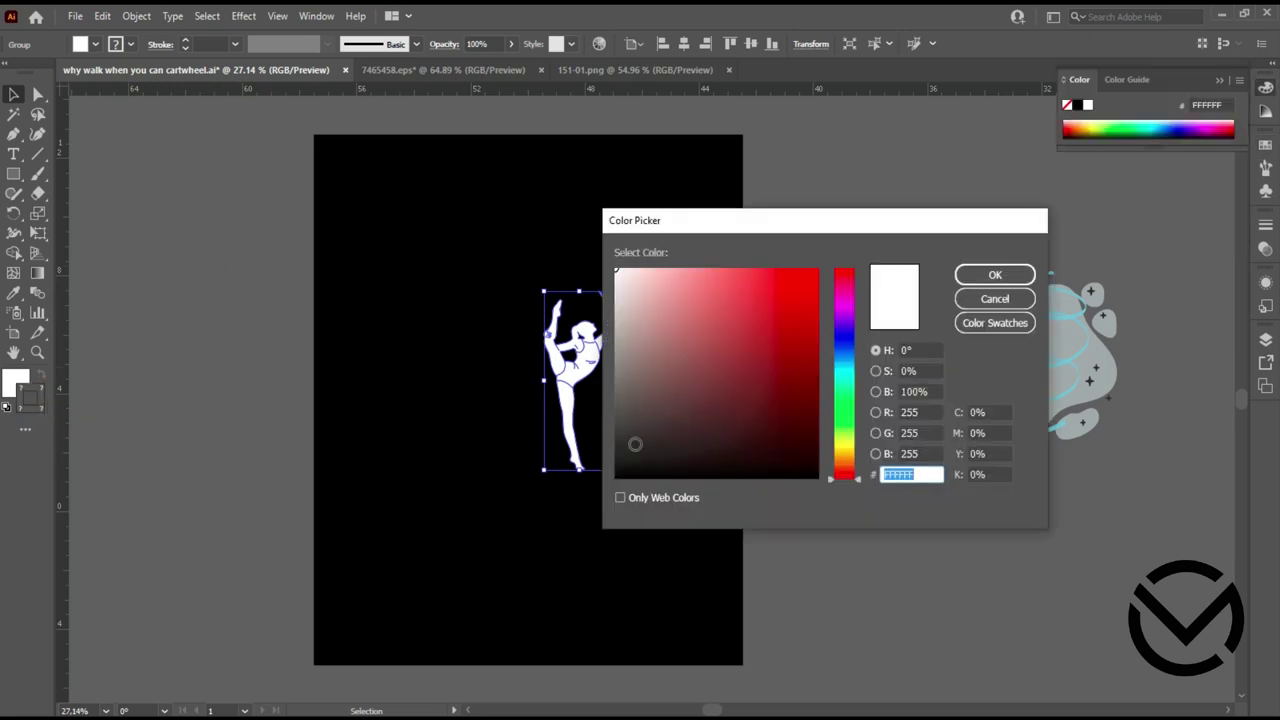
left_click(618, 476)
left_click(995, 274)
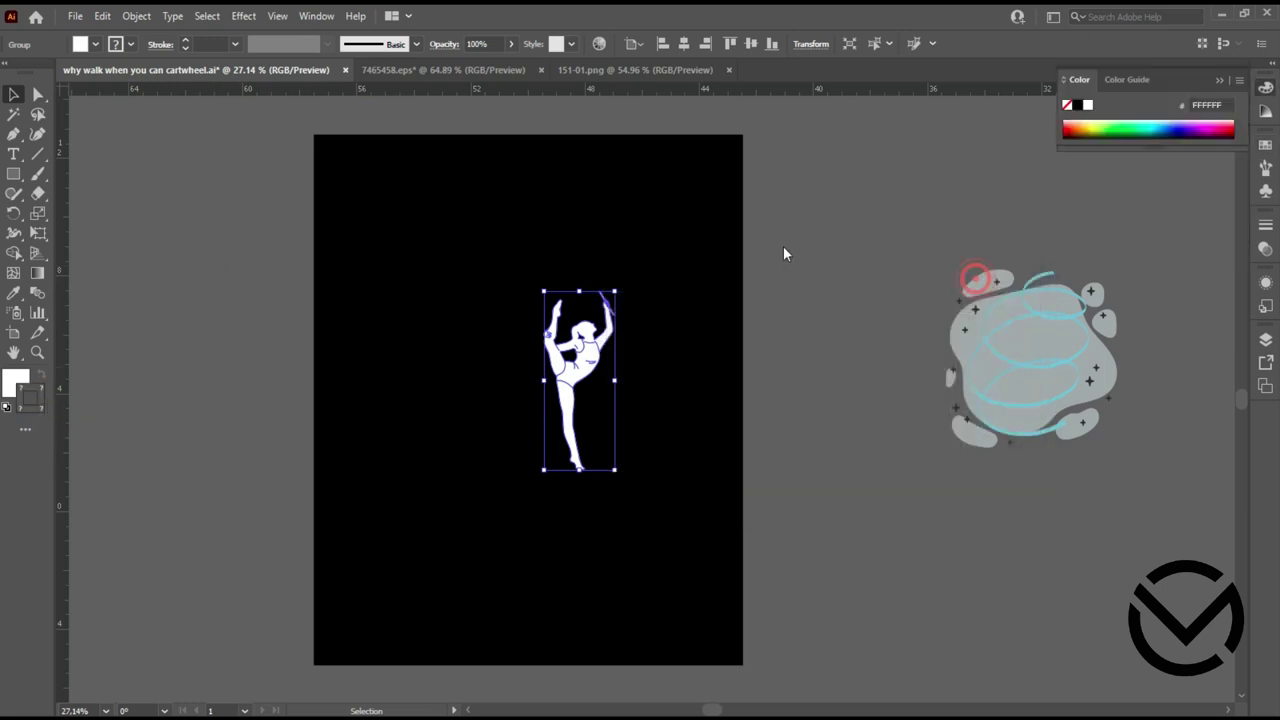
left_click(184, 44)
left_click(184, 40)
left_click(237, 217)
Move and enlarge the gymnast, then bring the 151-01.png rainbow image into the poster
left_click_drag(608, 367, 532, 327)
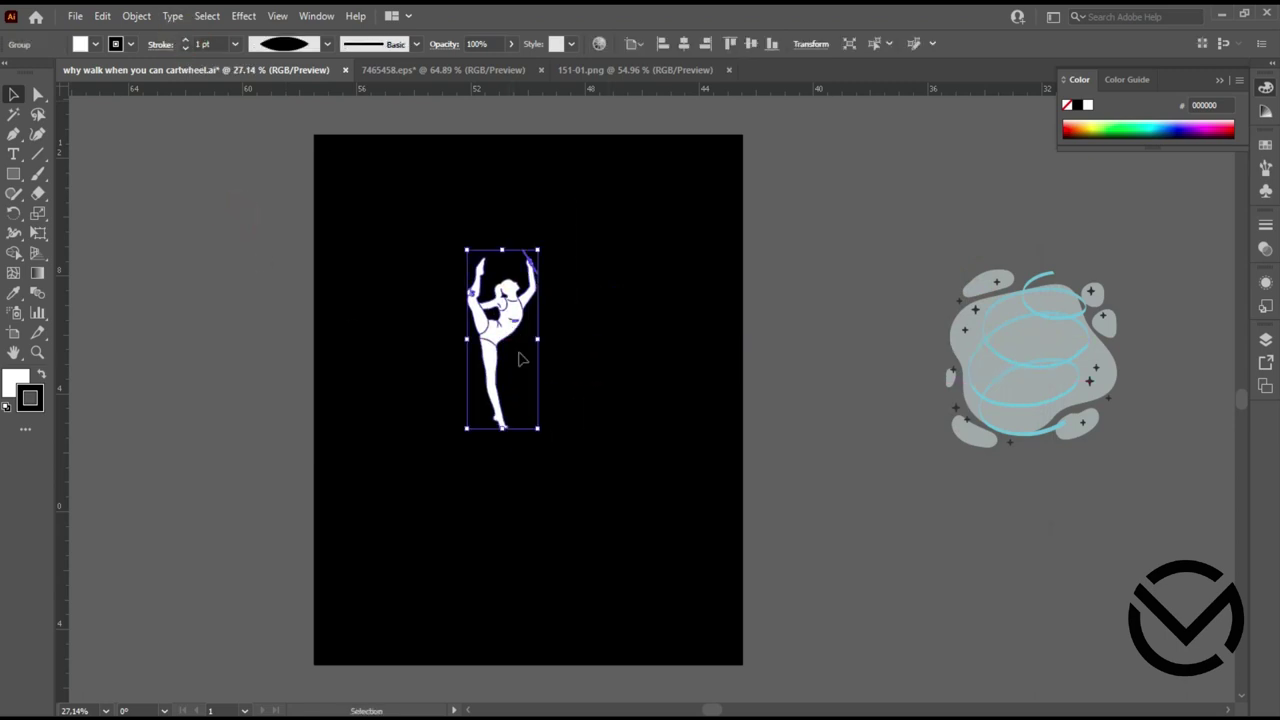
left_click_drag(538, 429, 593, 536)
left_click(545, 333)
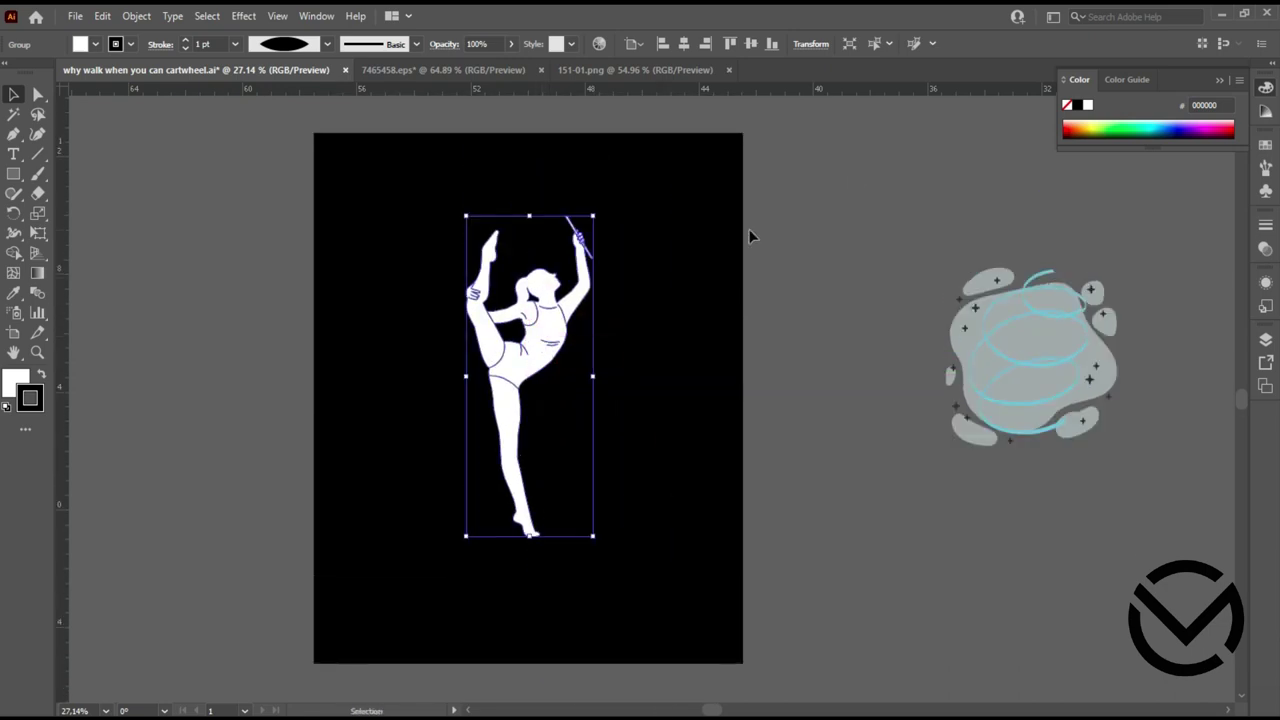
left_click(680, 70)
left_click_drag(560, 190, 1043, 447)
Enlarge the rainbow image, save it as a pattern swatch, and fill the gymnast with it
left_click_drag(900, 466, 714, 438)
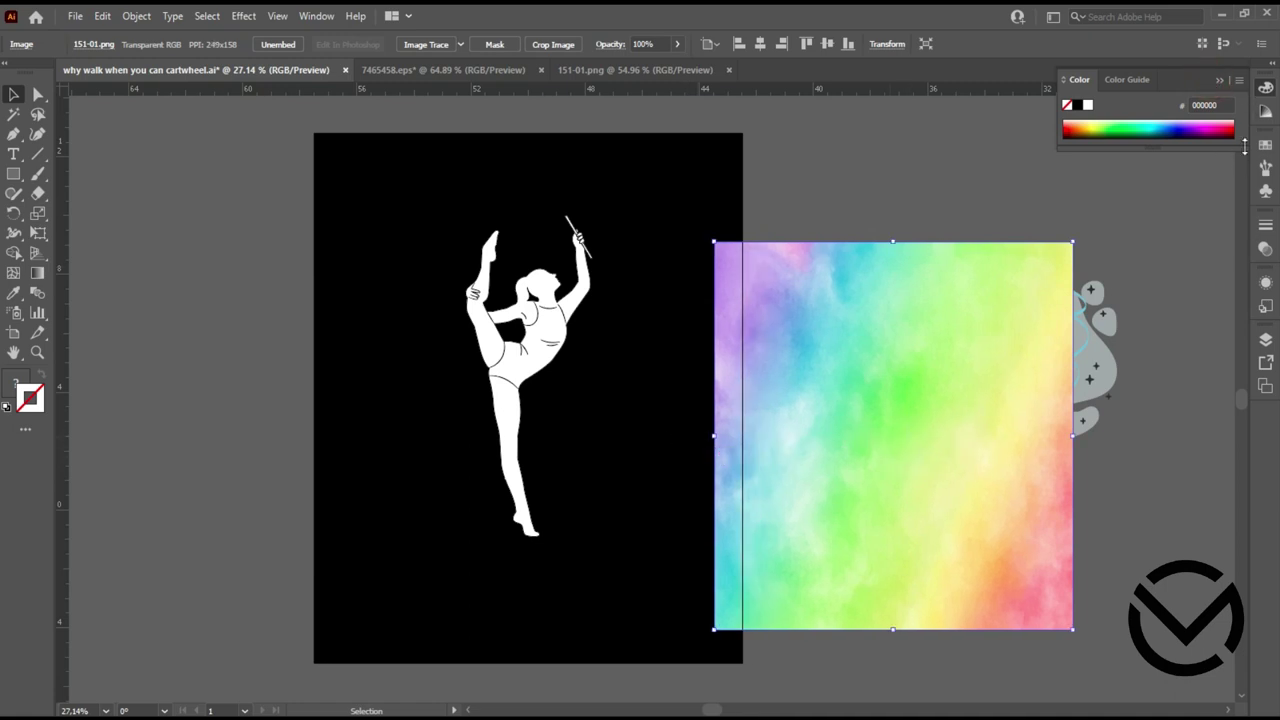
left_click(1265, 144)
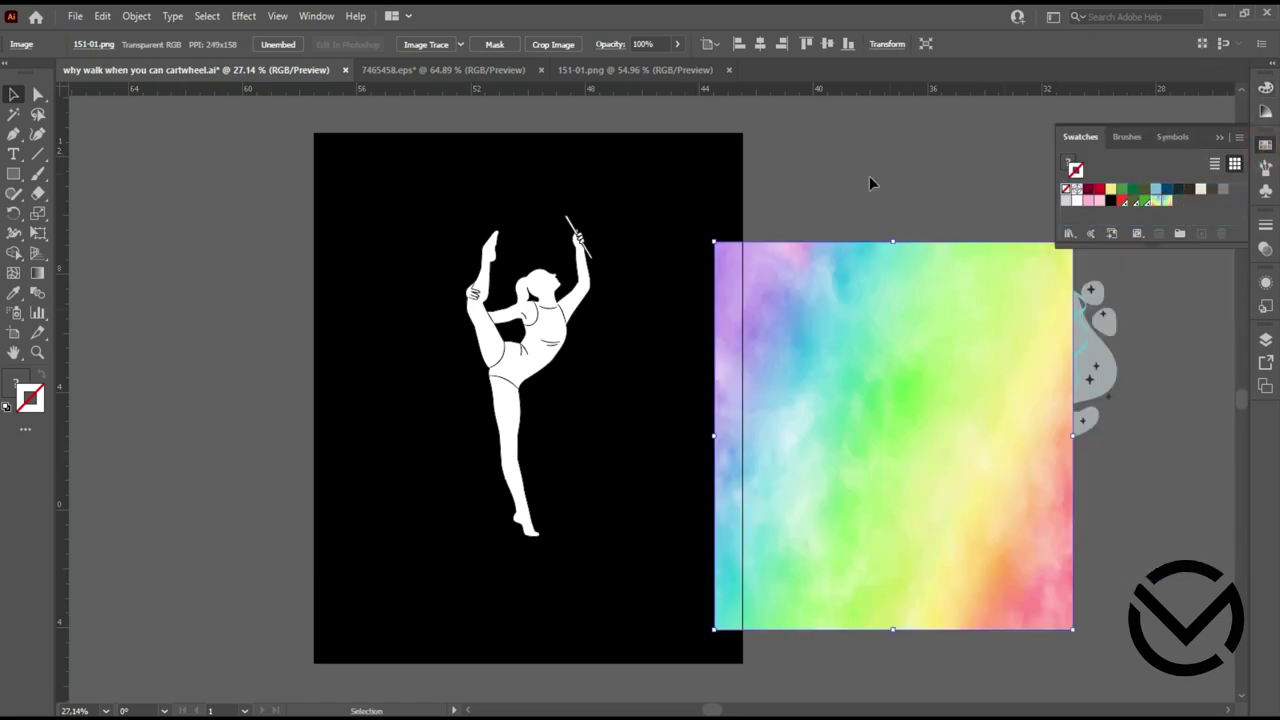
left_click(543, 328)
left_click(1168, 201)
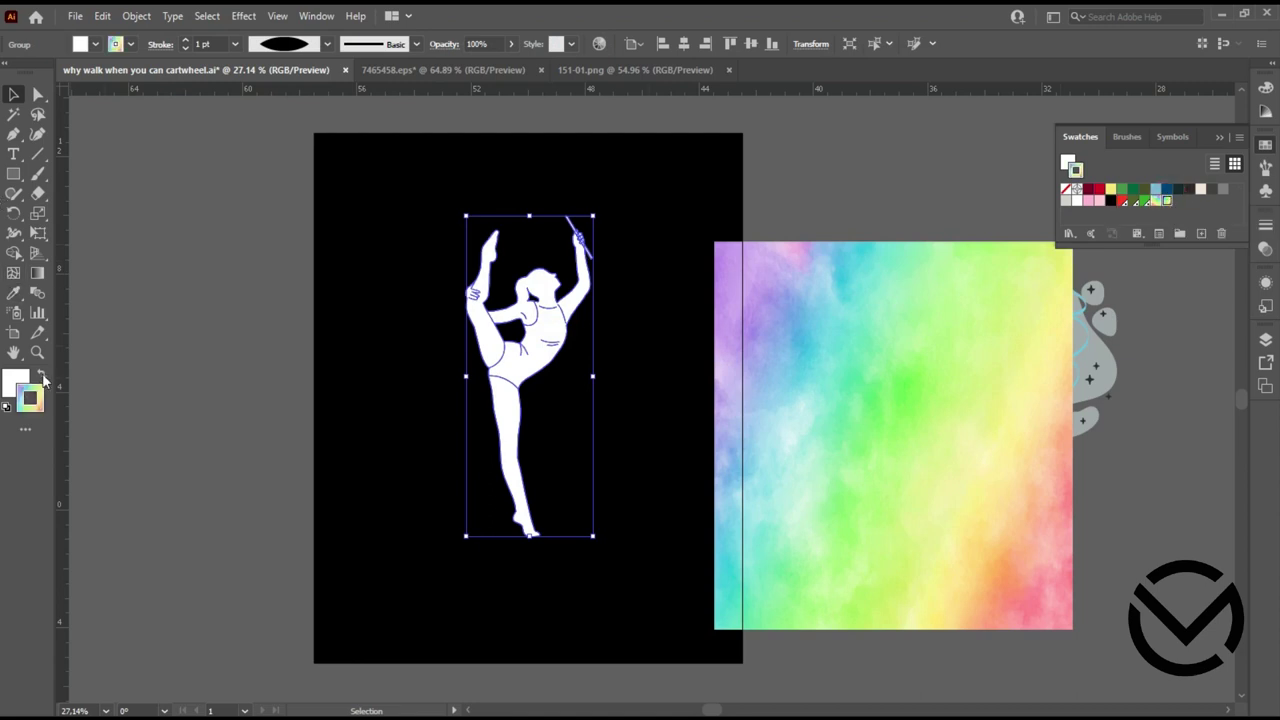
left_click(42, 376)
left_click(1156, 204)
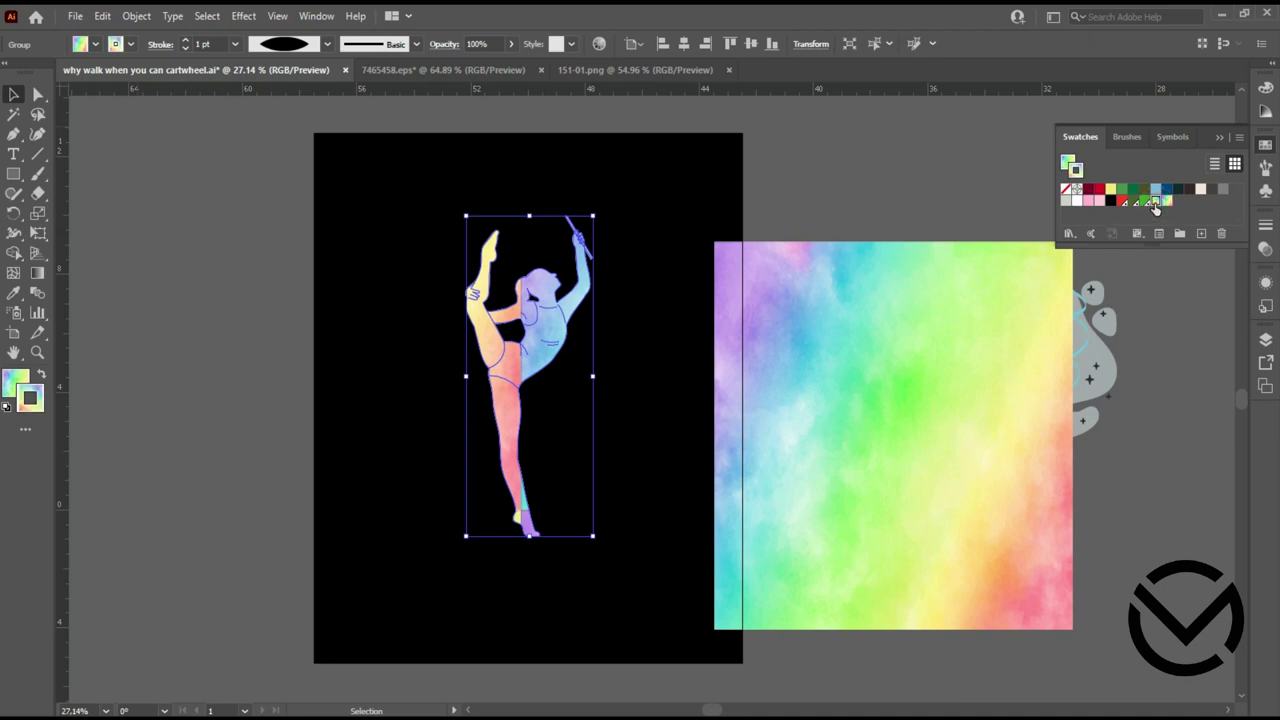
left_click(42, 376)
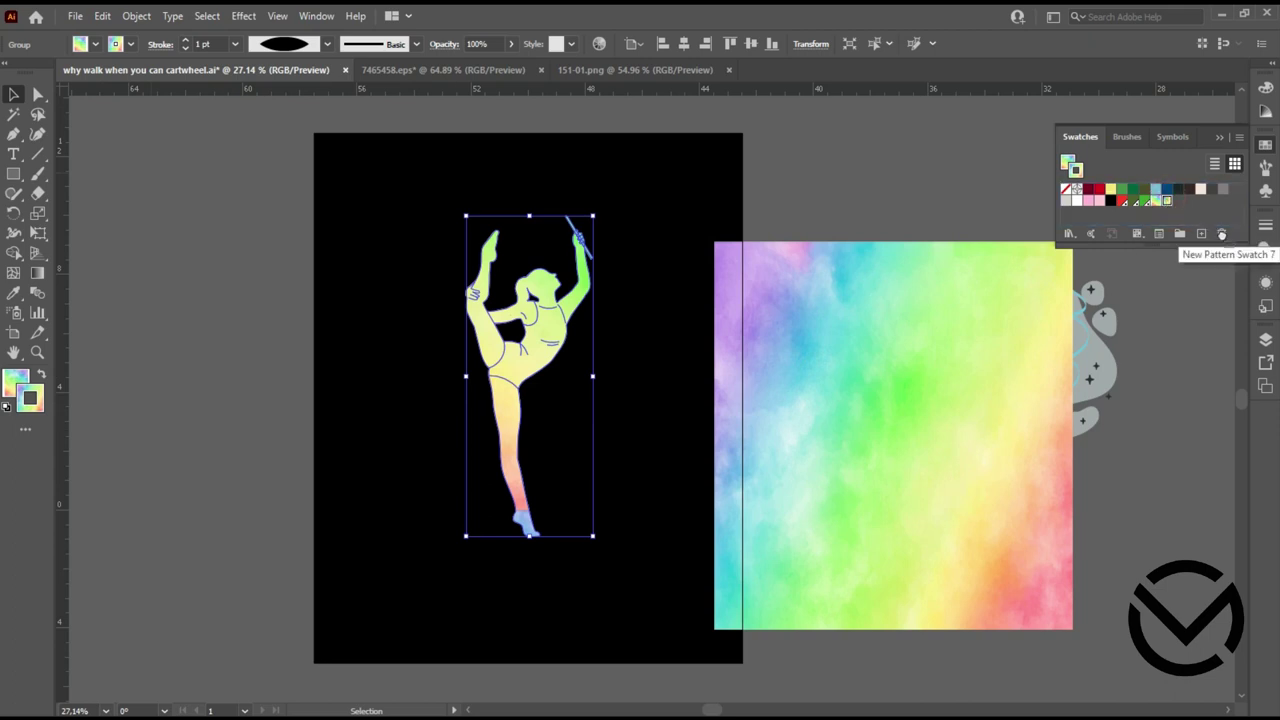
Stretch the rainbow image taller and wider, then move it left of the artboard
left_click(849, 411)
left_click_drag(897, 633, 891, 688)
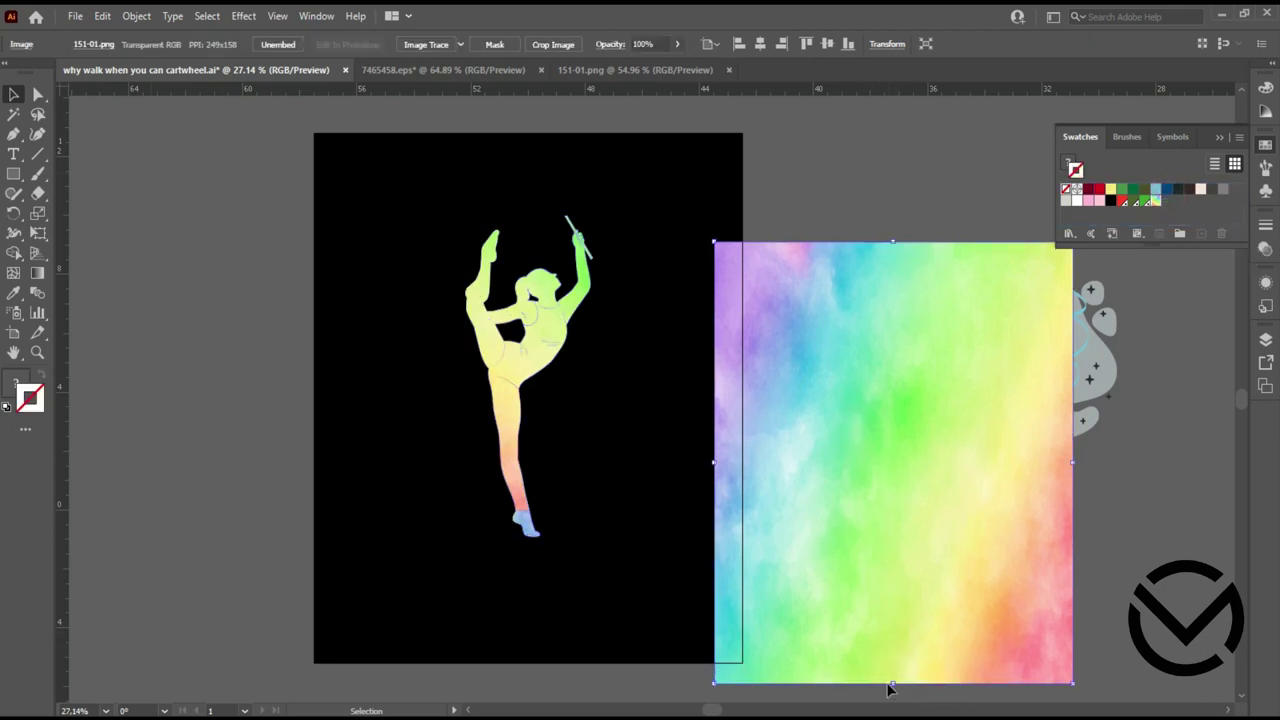
left_click_drag(893, 241, 885, 205)
left_click_drag(713, 462, 700, 443)
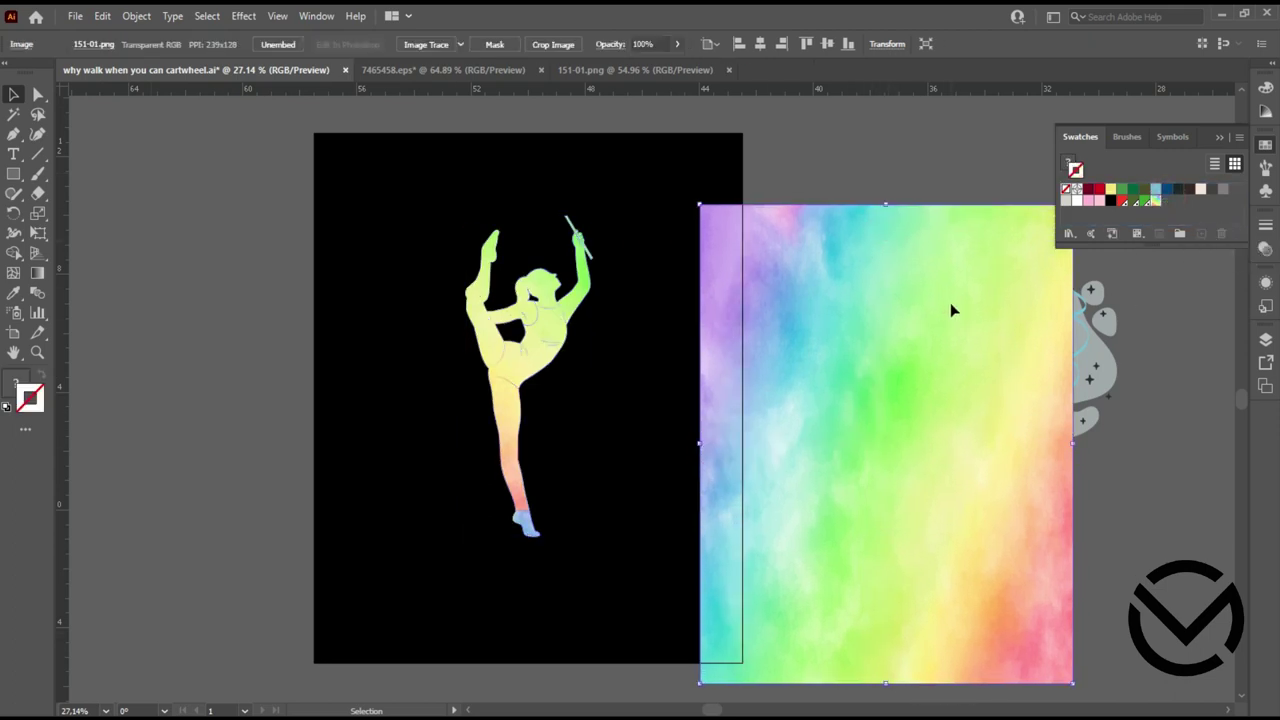
left_click(552, 318)
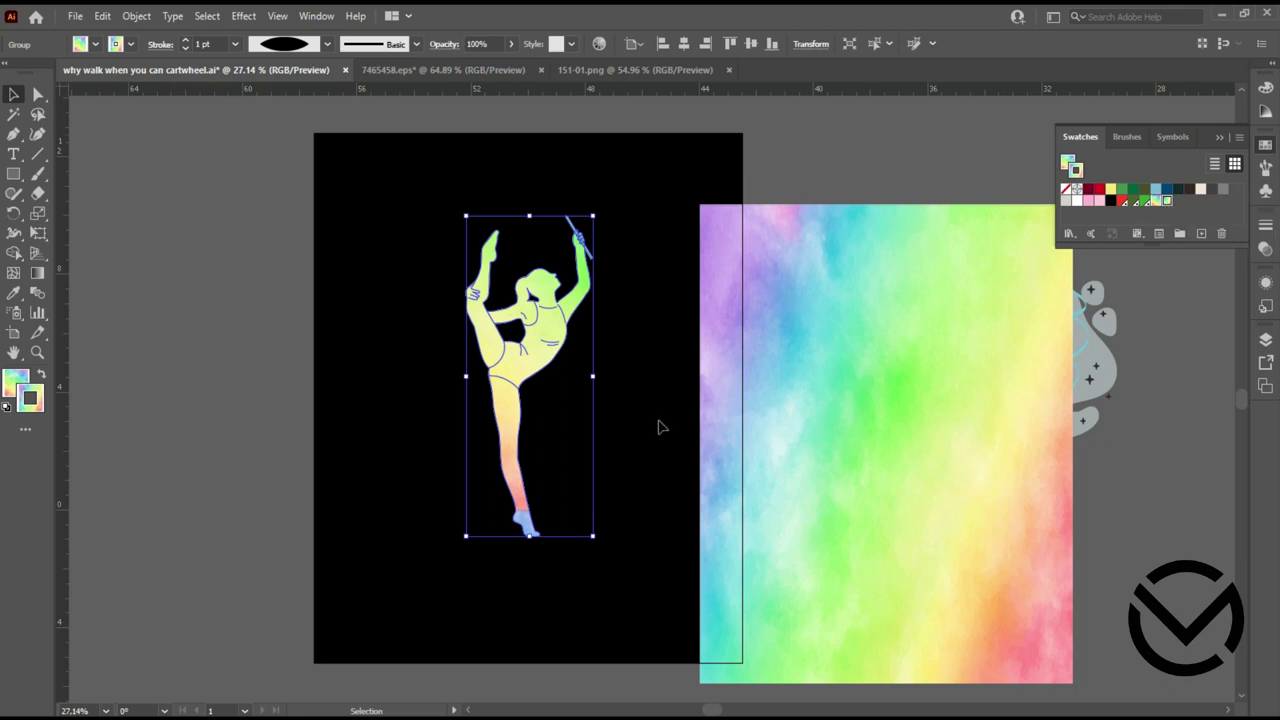
left_click(238, 327)
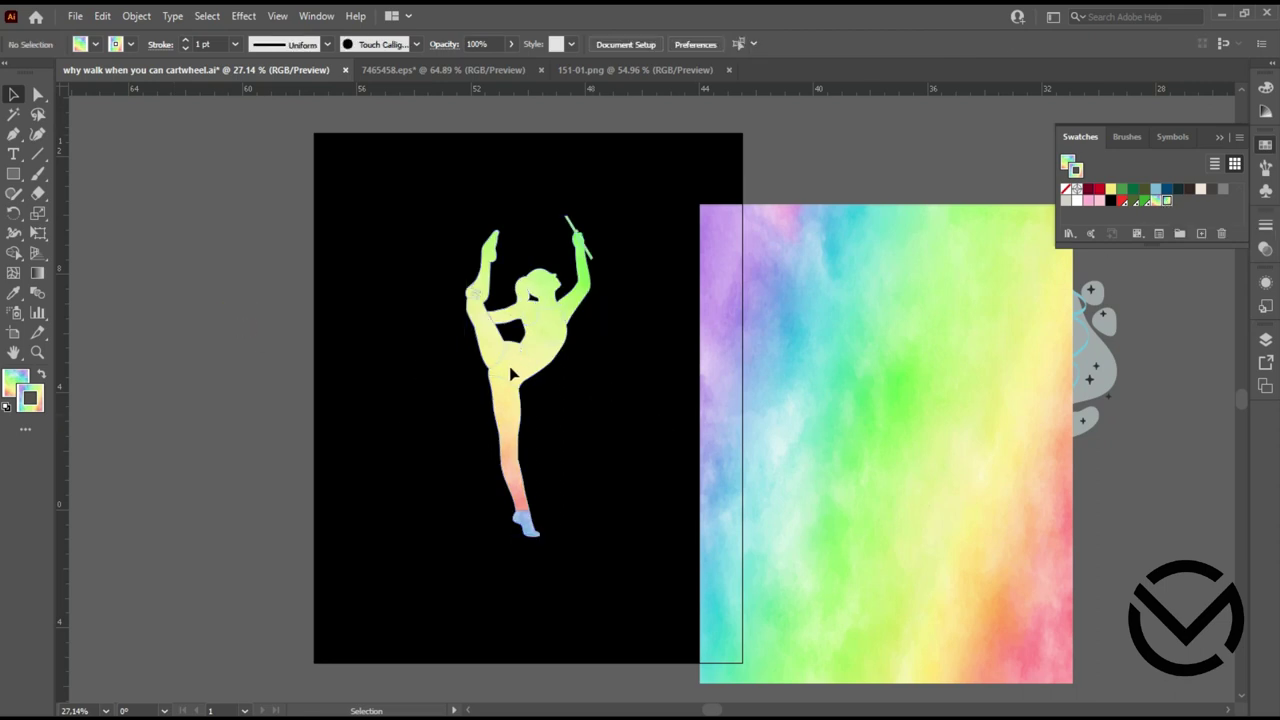
mouse_move(917, 429)
left_mouse_down()
mouse_move(90, 250)
mouse_move(163, 282)
left_mouse_up()
Give the pattern-filled gymnast a black outline
left_click(621, 345)
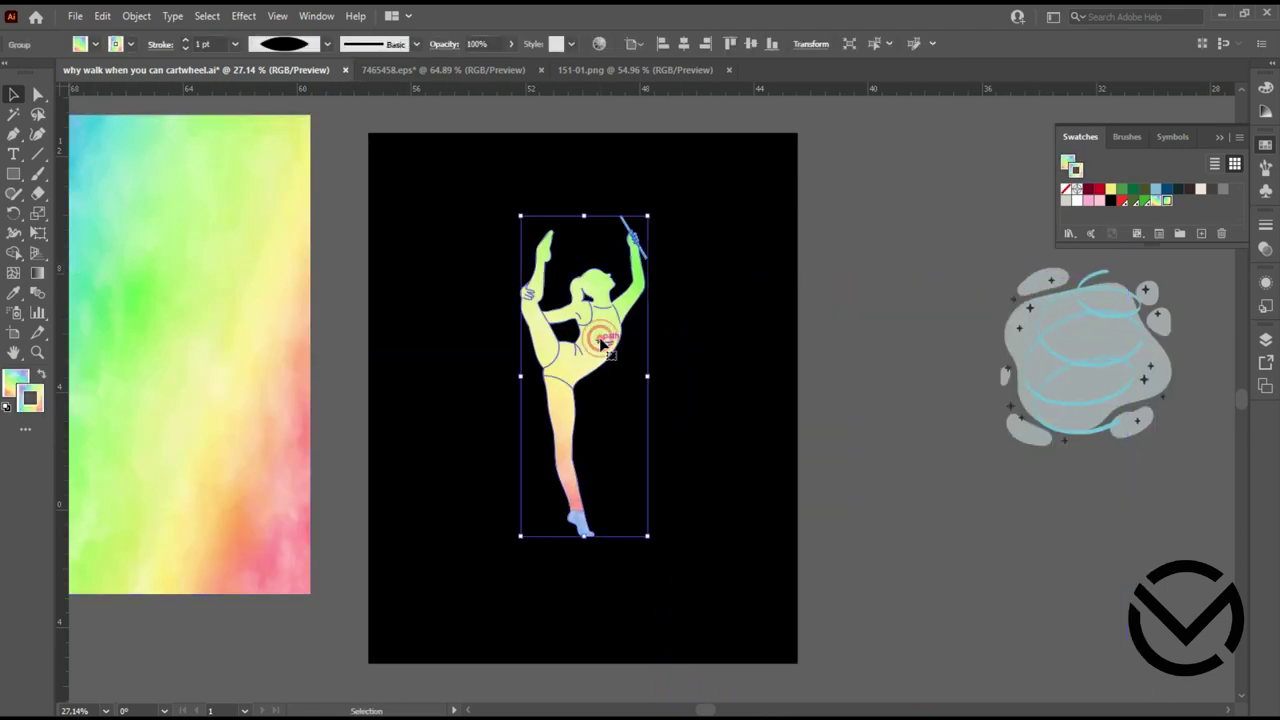
left_click(131, 46)
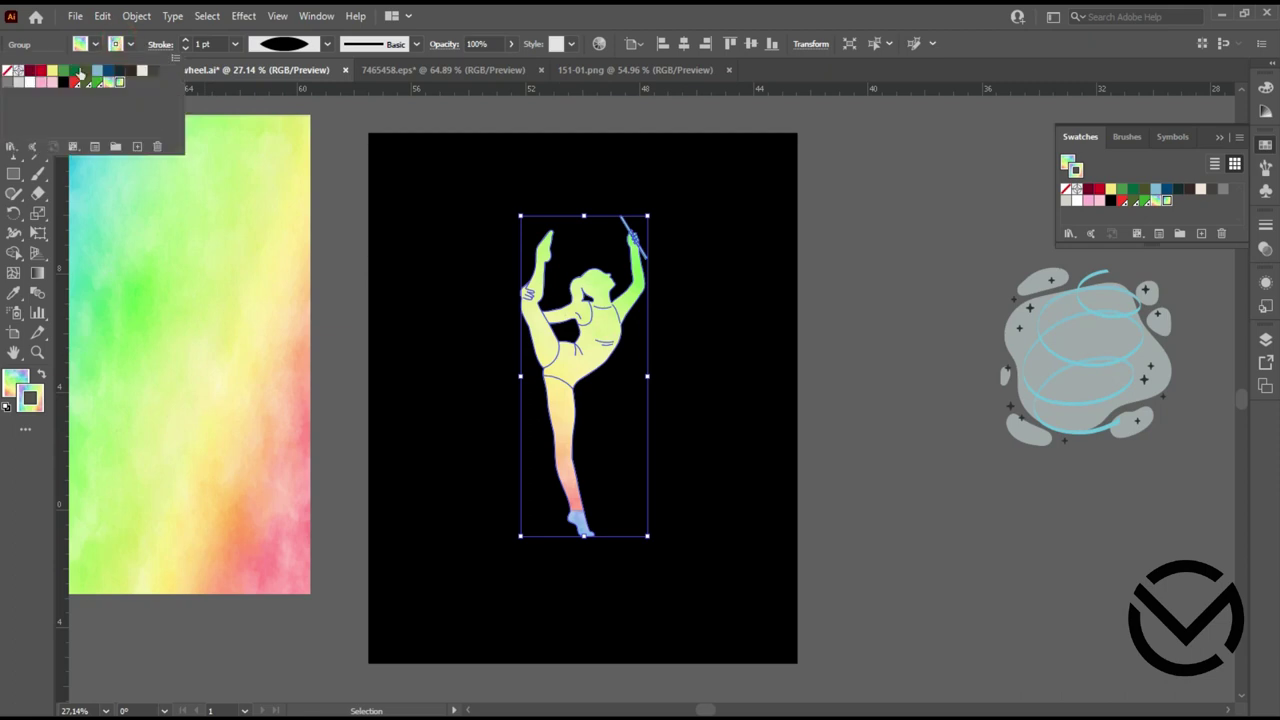
left_click(63, 84)
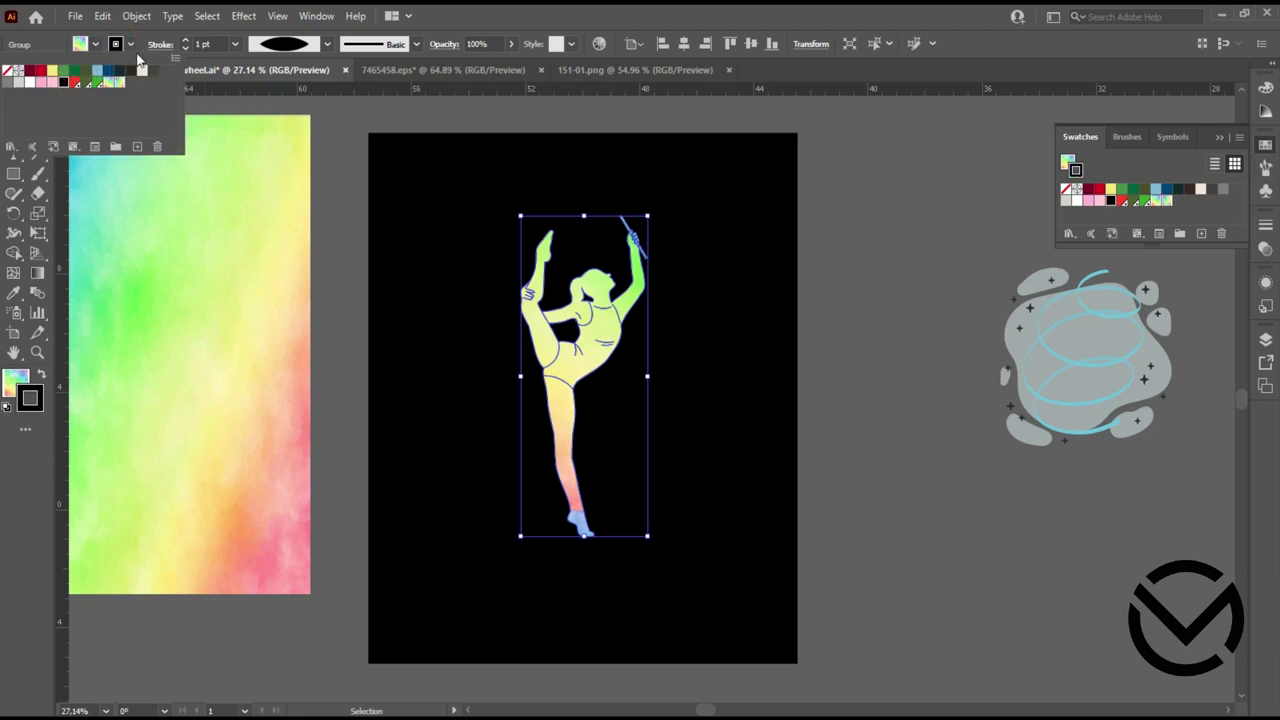
left_click(585, 297)
left_click(874, 343)
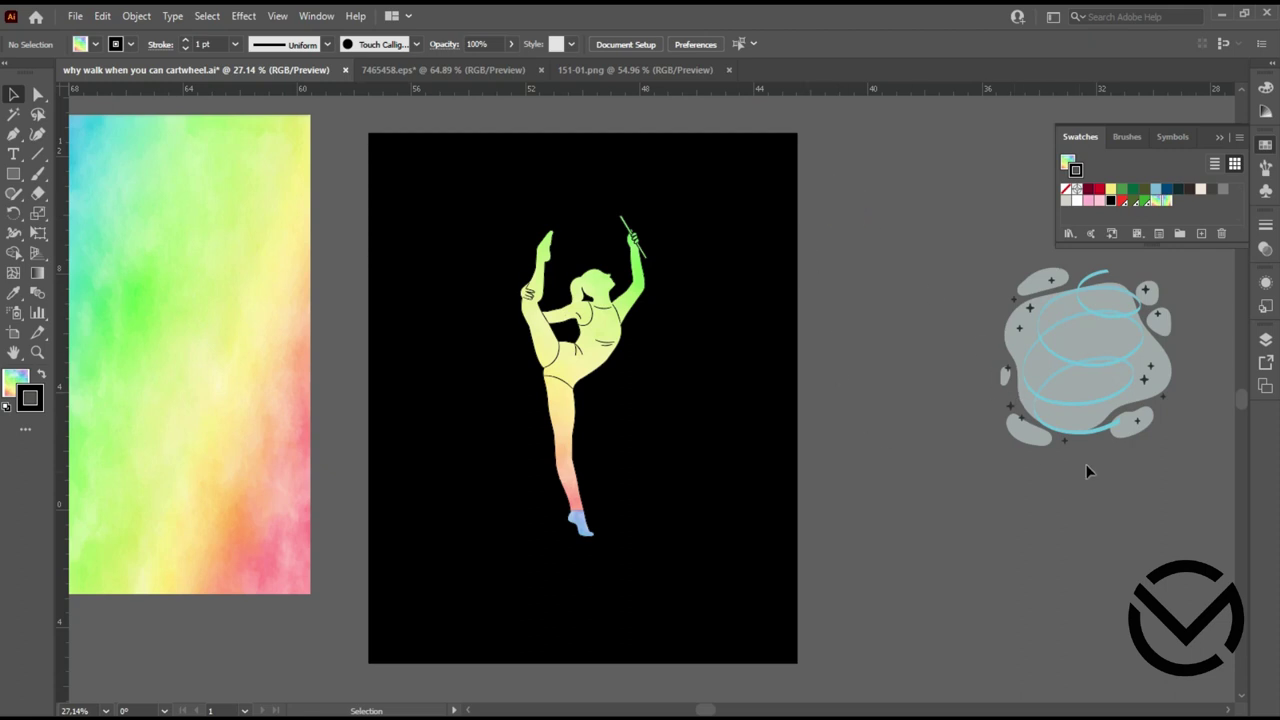
Move the spiral ribbon onto the gymnast and enlarge it around her
left_click(1100, 434)
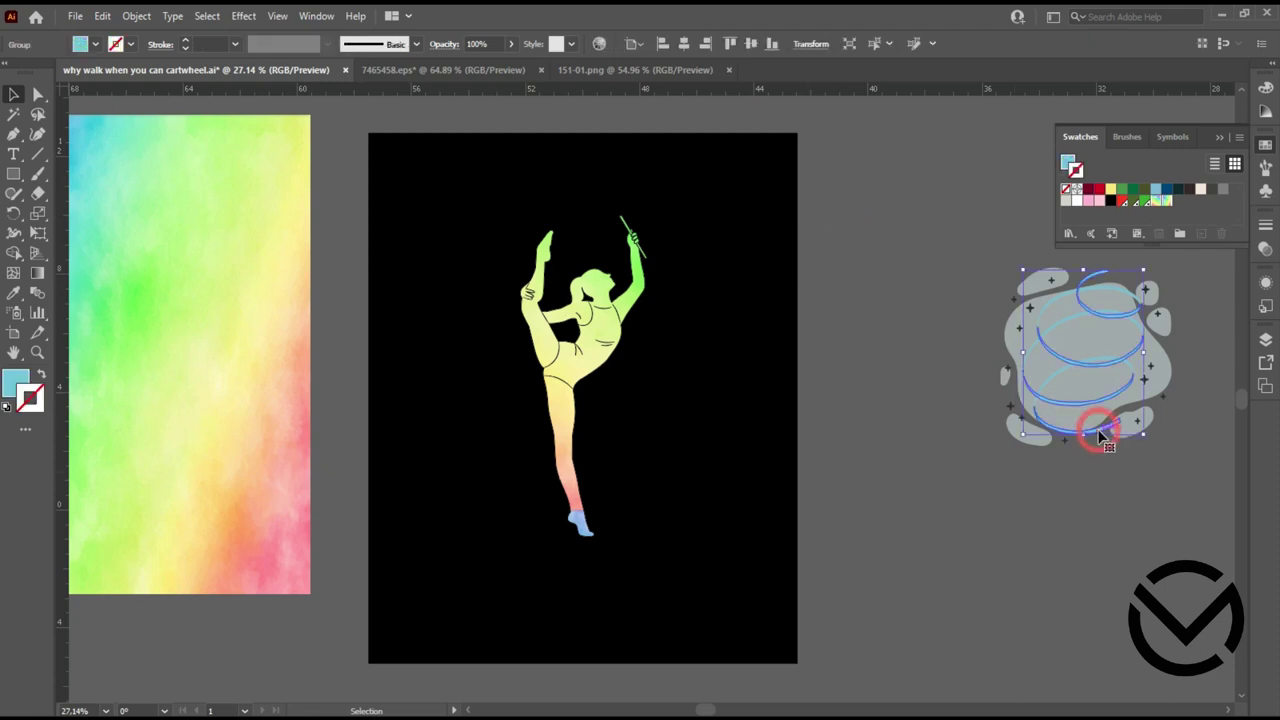
left_click(1086, 318, "shift")
left_click_drag(1111, 315, 595, 255)
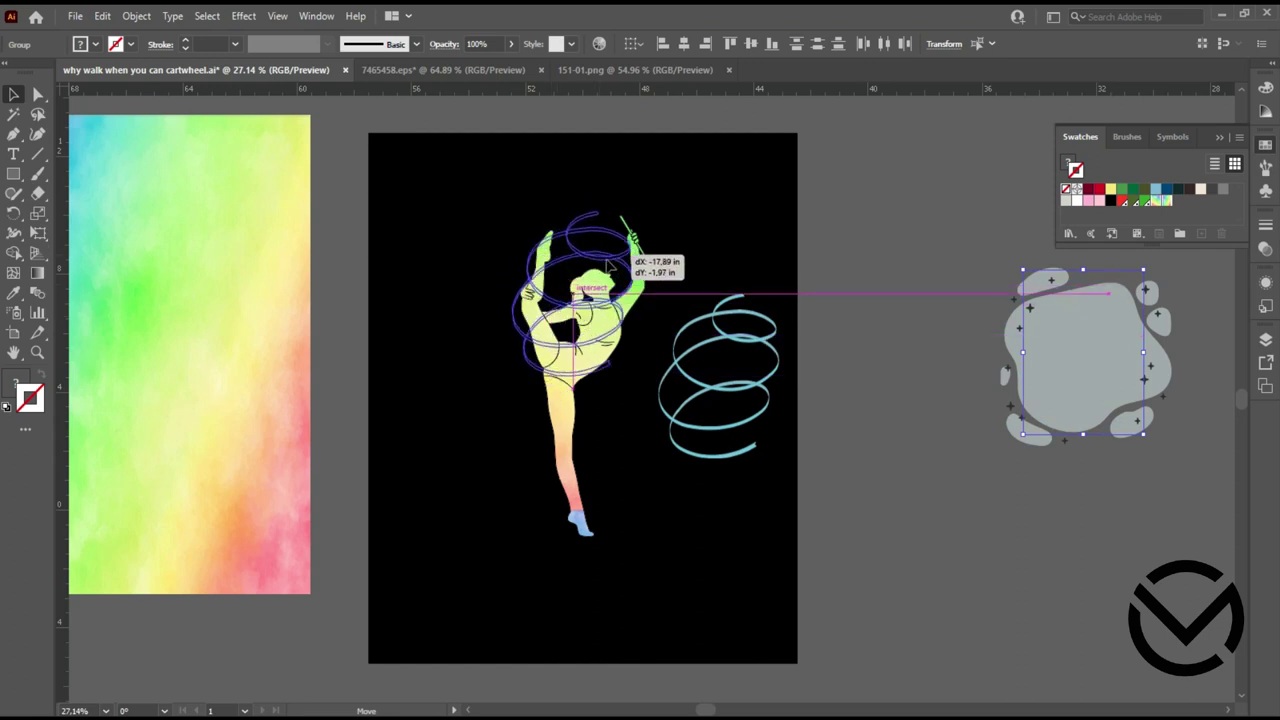
left_click_drag(595, 255, 618, 269)
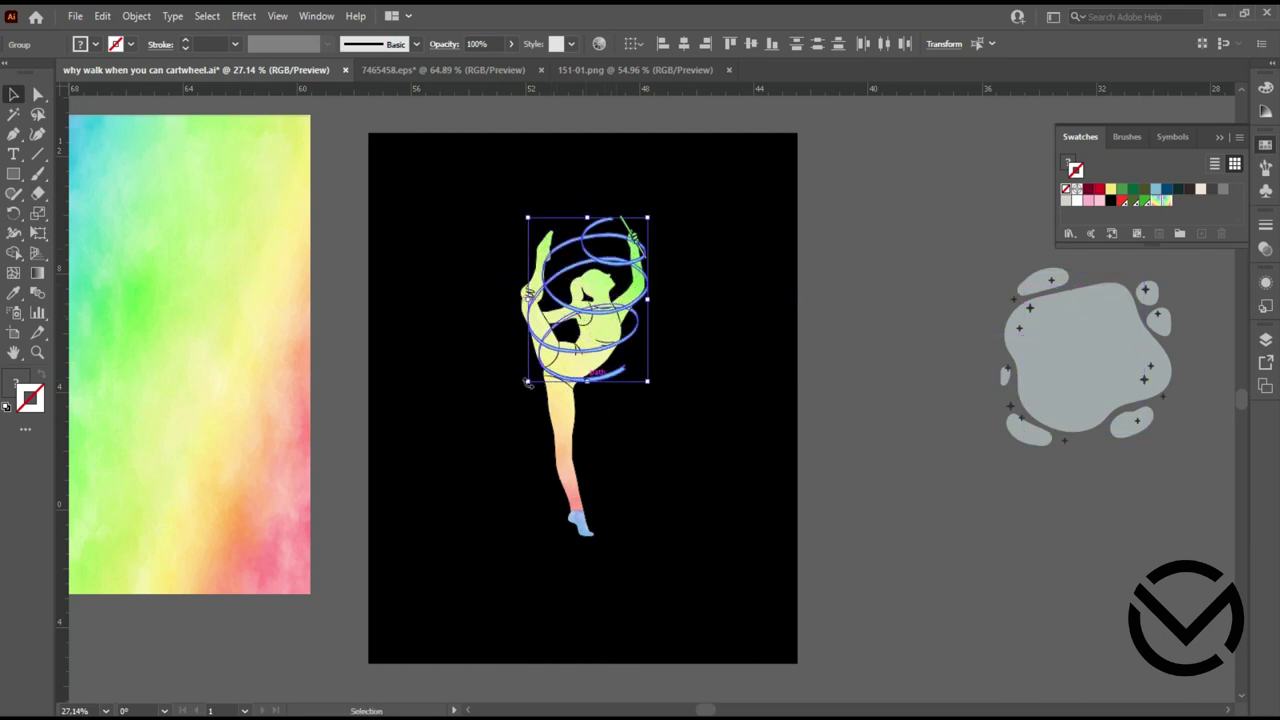
left_click_drag(530, 380, 466, 514)
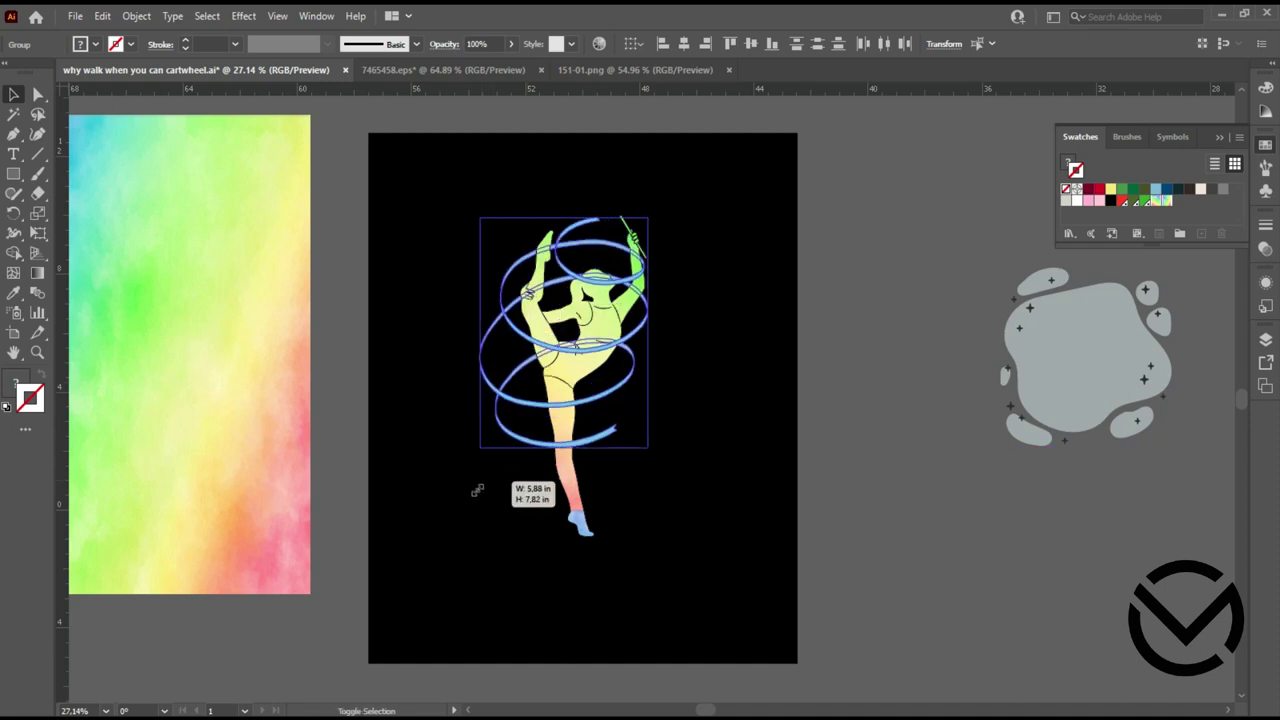
left_click_drag(603, 370, 636, 366)
left_click(686, 521)
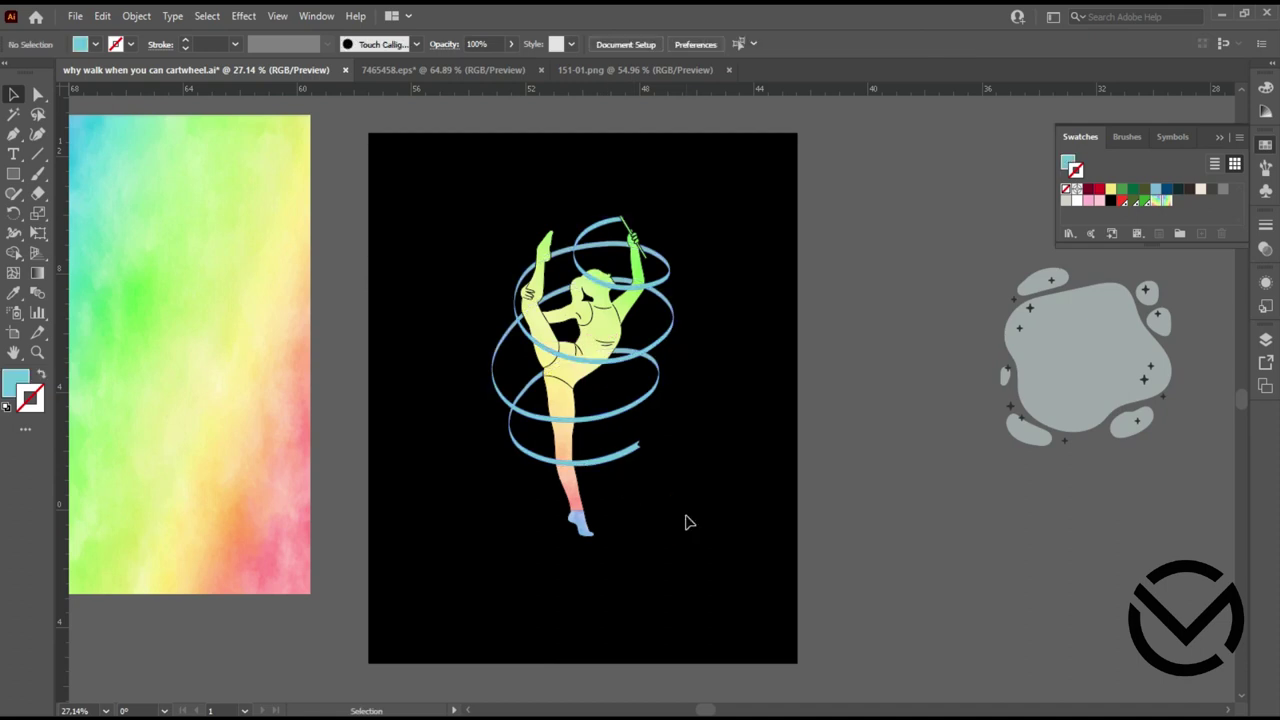
Recolour the whole ribbon salmon pink sampled from the rainbow image with the Eyedropper
left_click(633, 455)
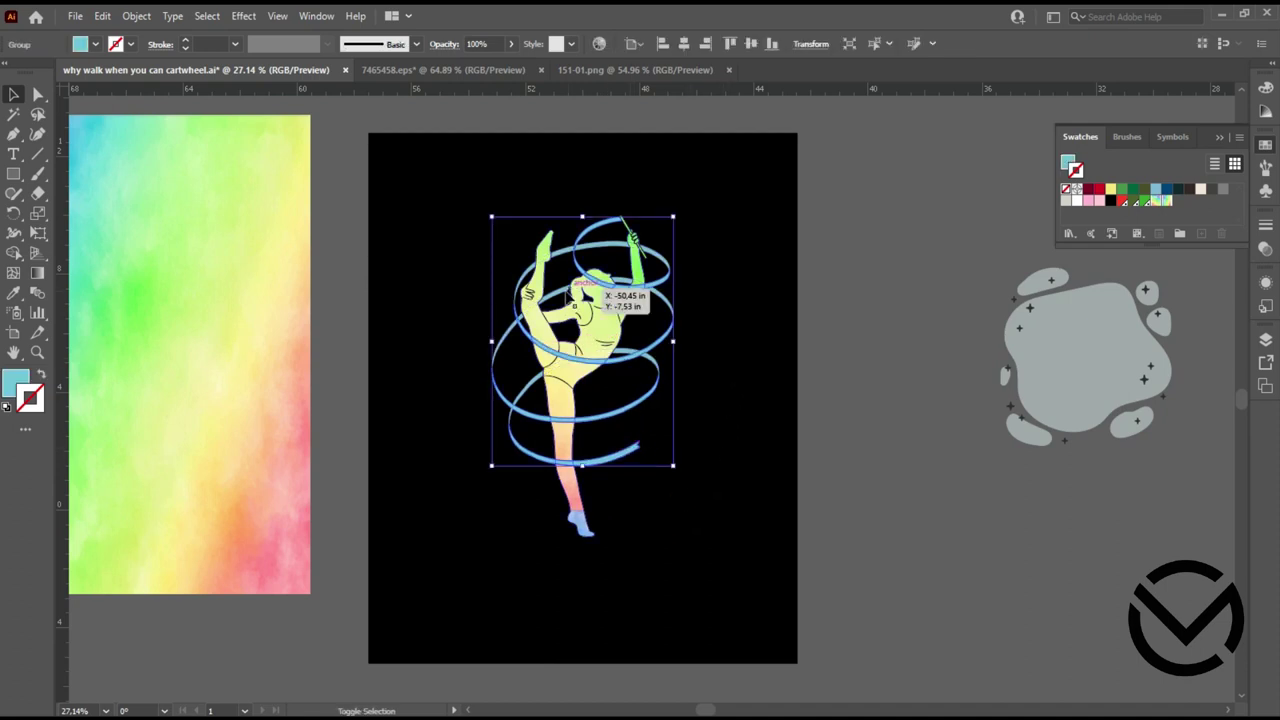
double_click(568, 297)
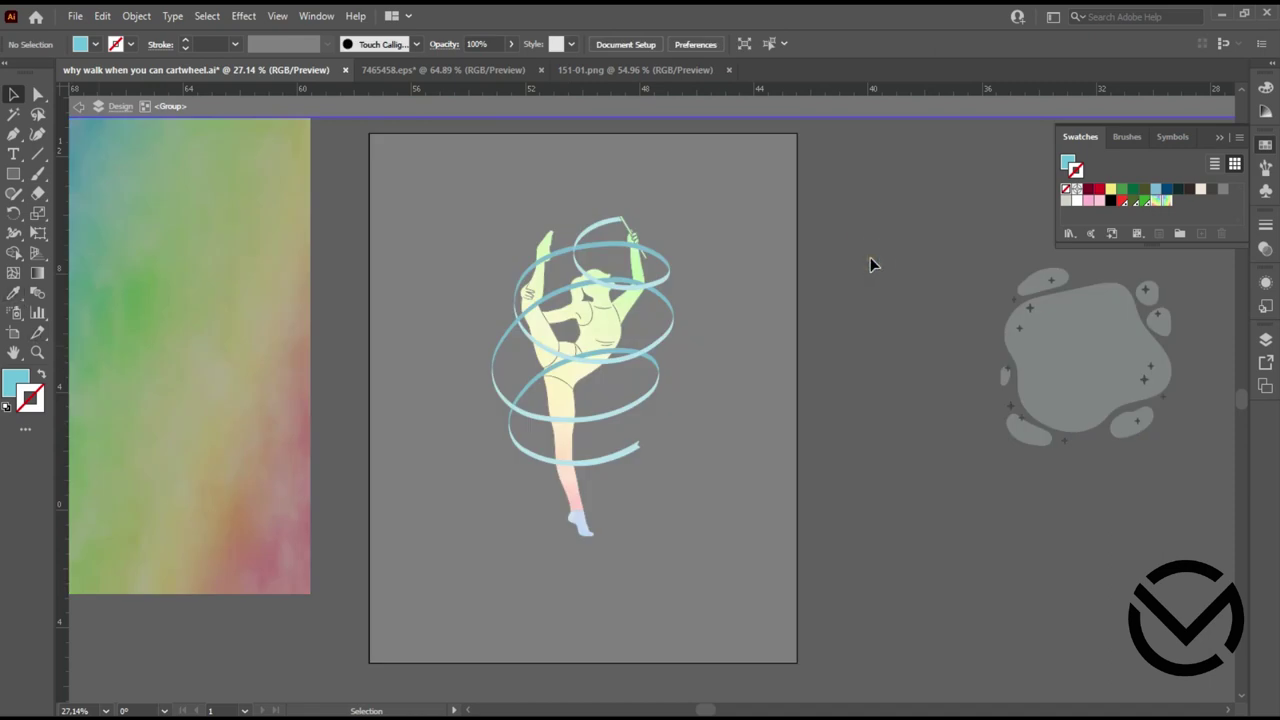
double_click(862, 145)
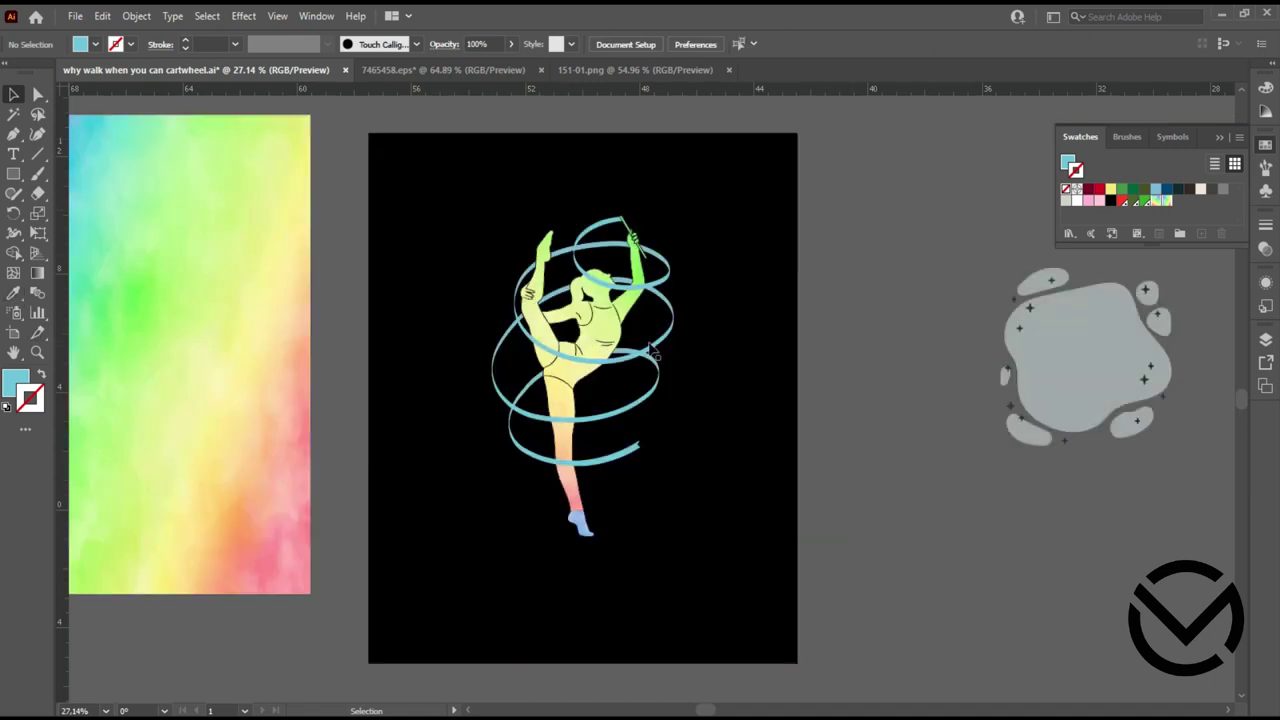
left_click(610, 255)
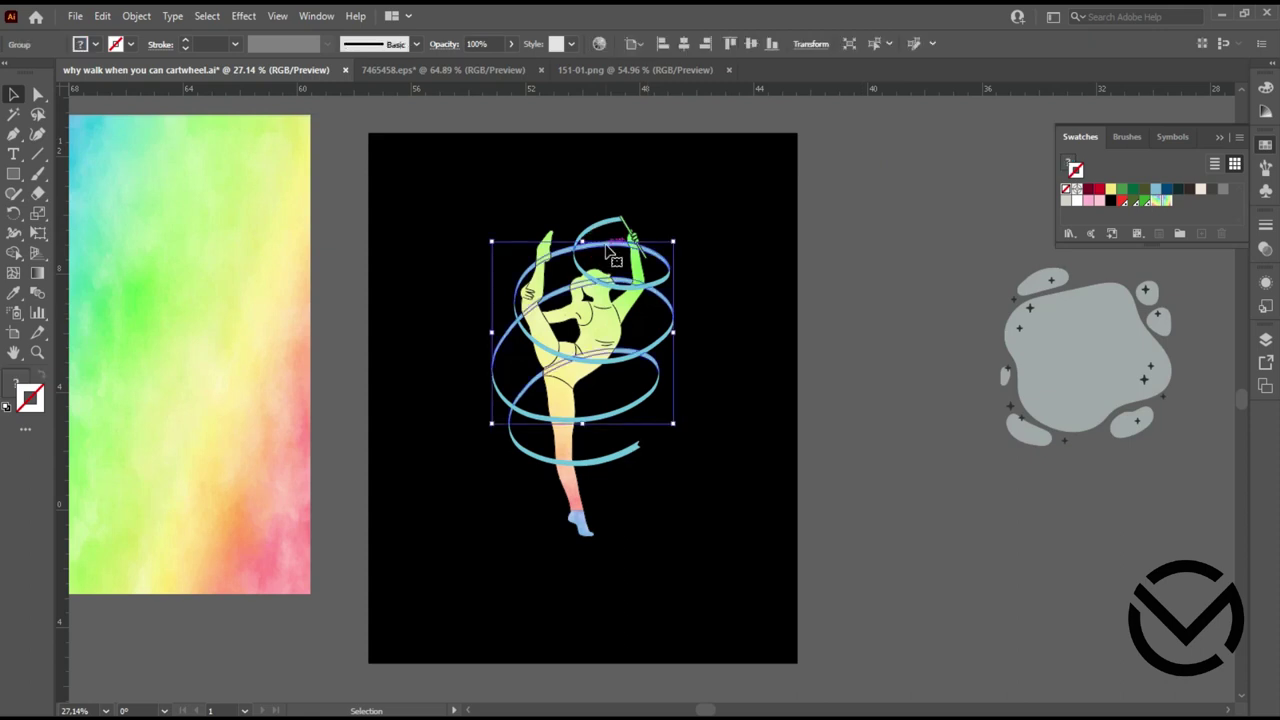
left_click(608, 222)
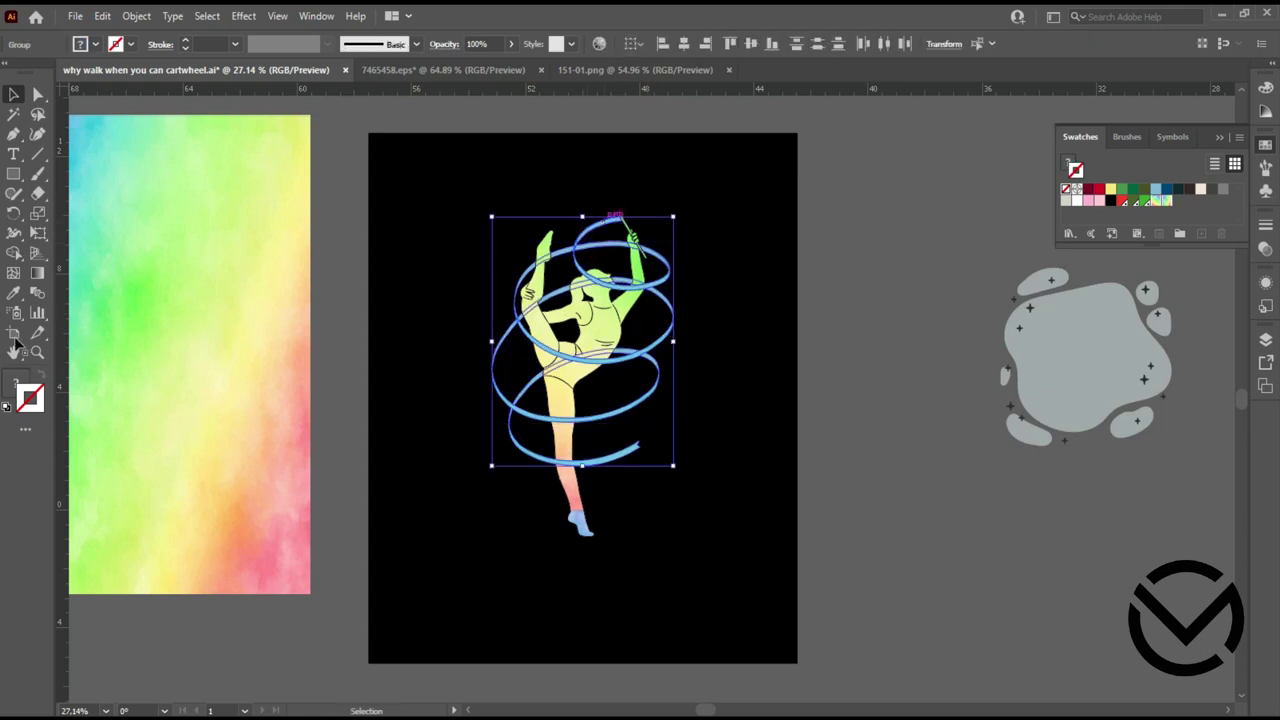
left_click(13, 293)
left_click(287, 436)
left_click(303, 408)
key("v")
left_click(899, 299)
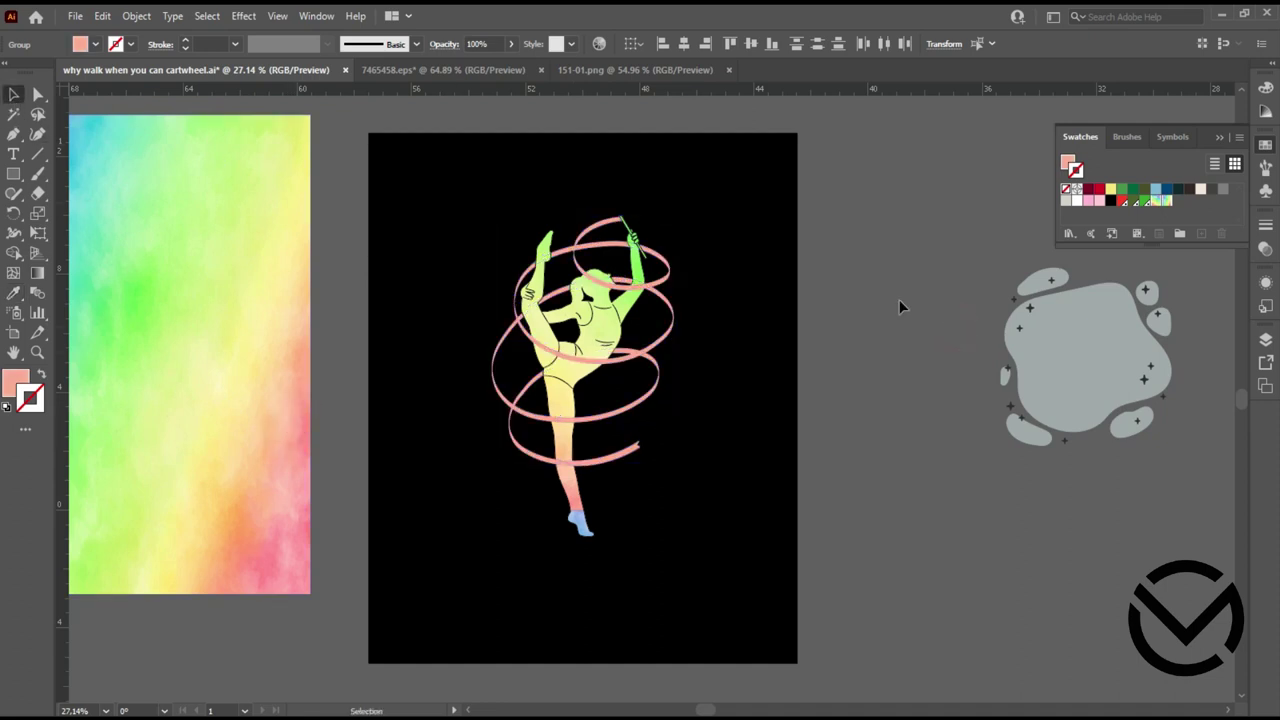
Move the grey blob group onto the poster, enlarged and centred behind the gymnast
left_click(1087, 364)
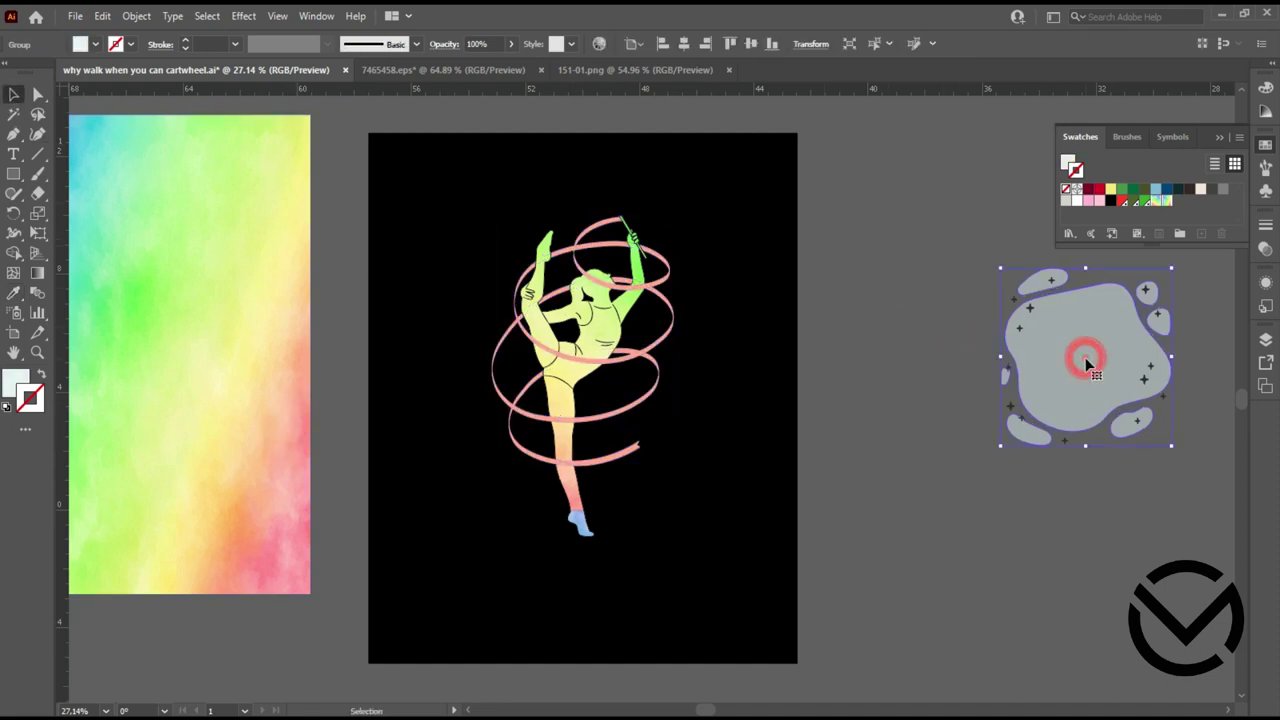
left_click_drag(1089, 360, 556, 326)
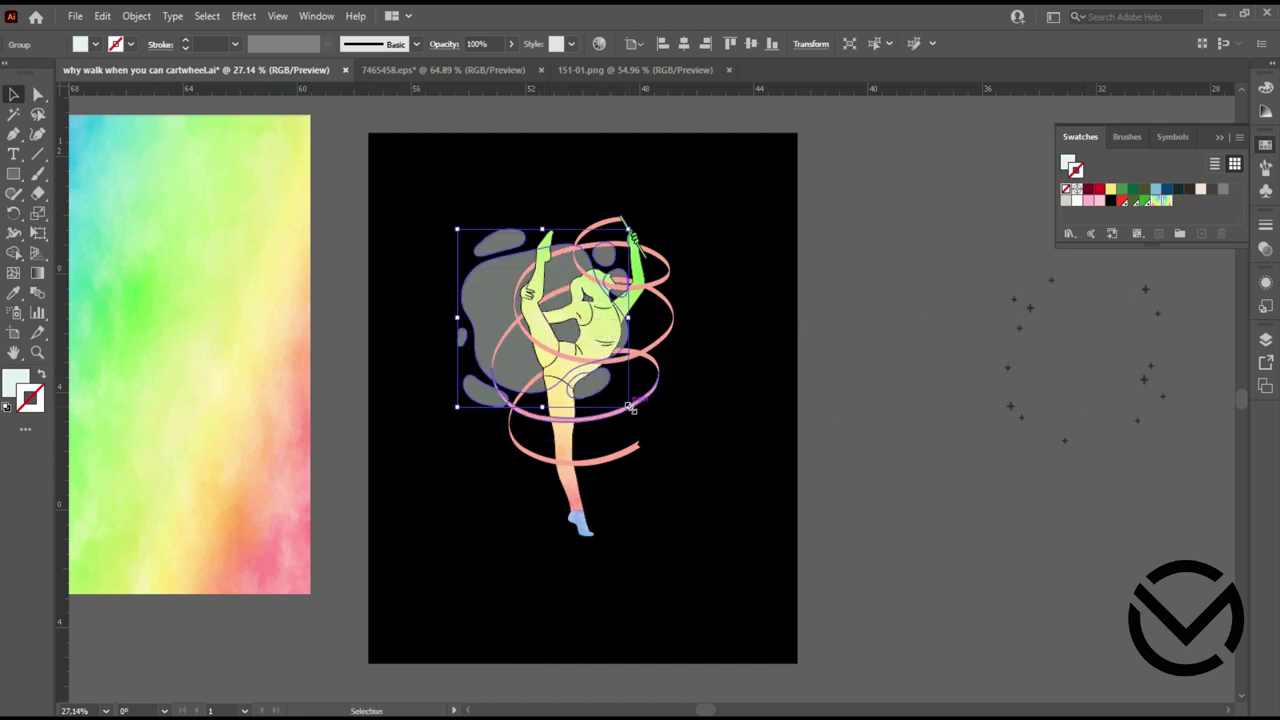
left_click_drag(700, 529, 740, 545)
left_click_drag(665, 398, 672, 408)
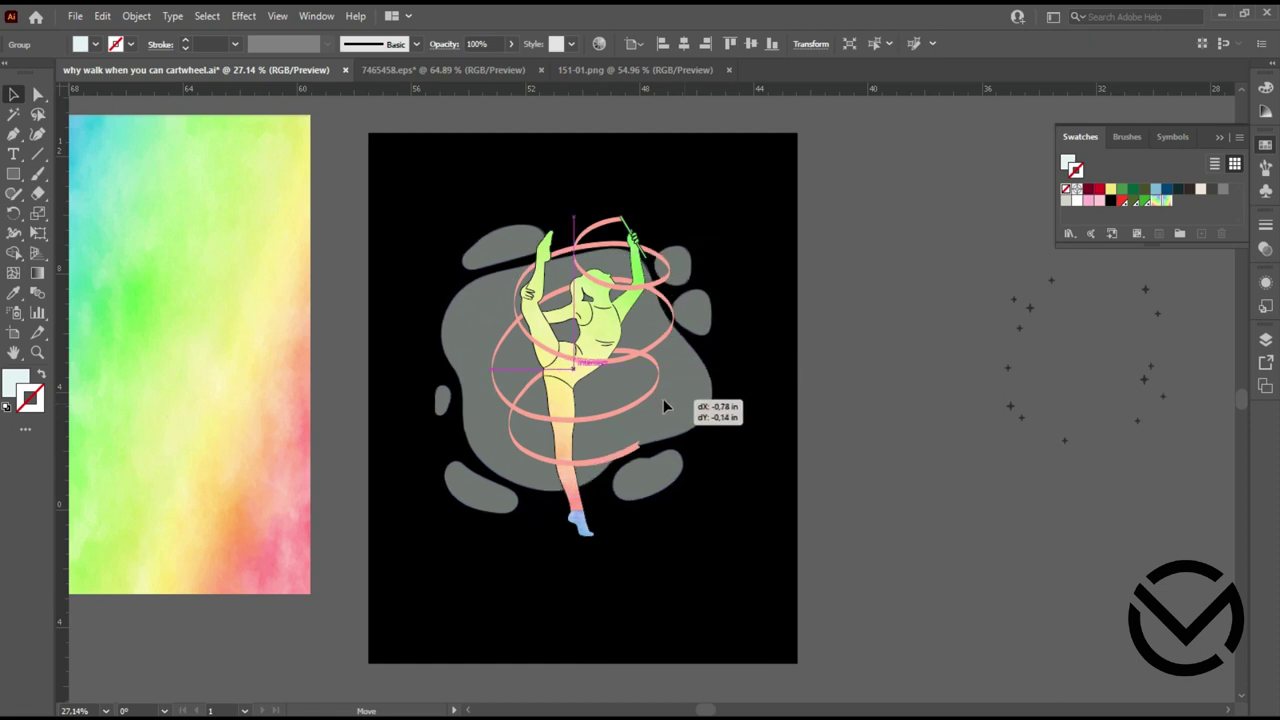
Colour the blobs teal from the rainbow image and set their opacity to 47%
left_click(13, 293)
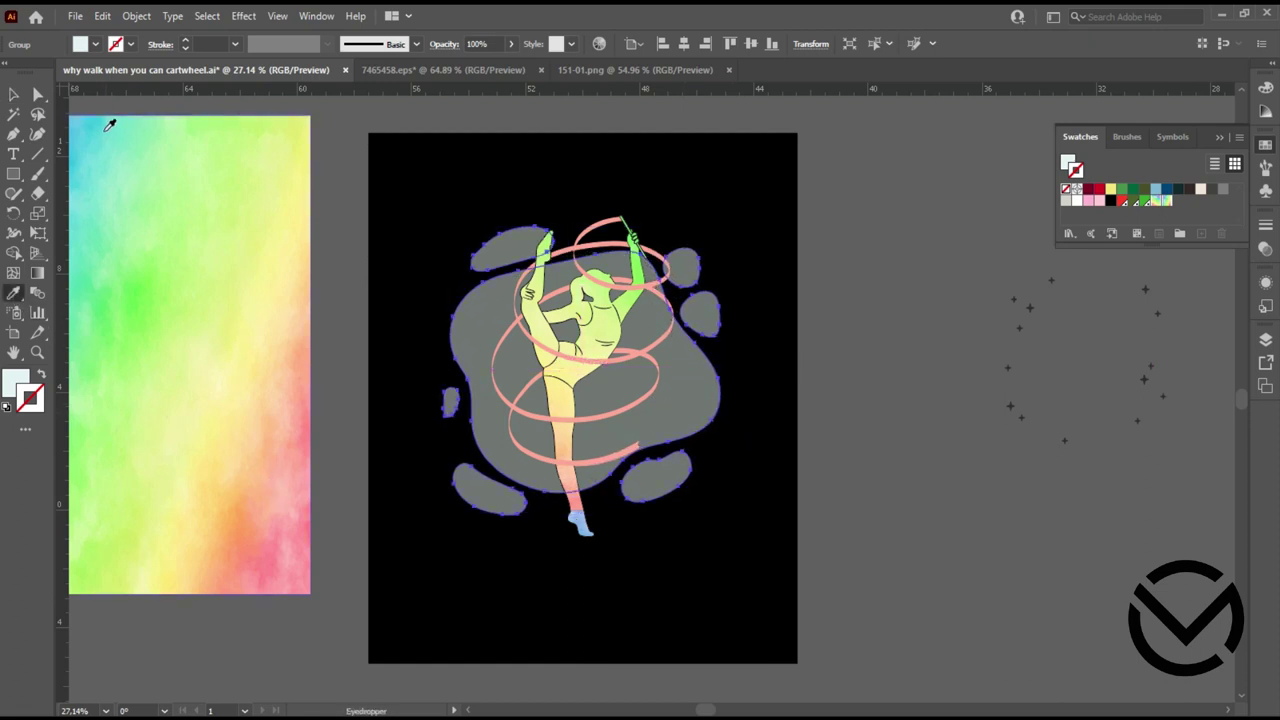
left_click(95, 127)
left_click(511, 44)
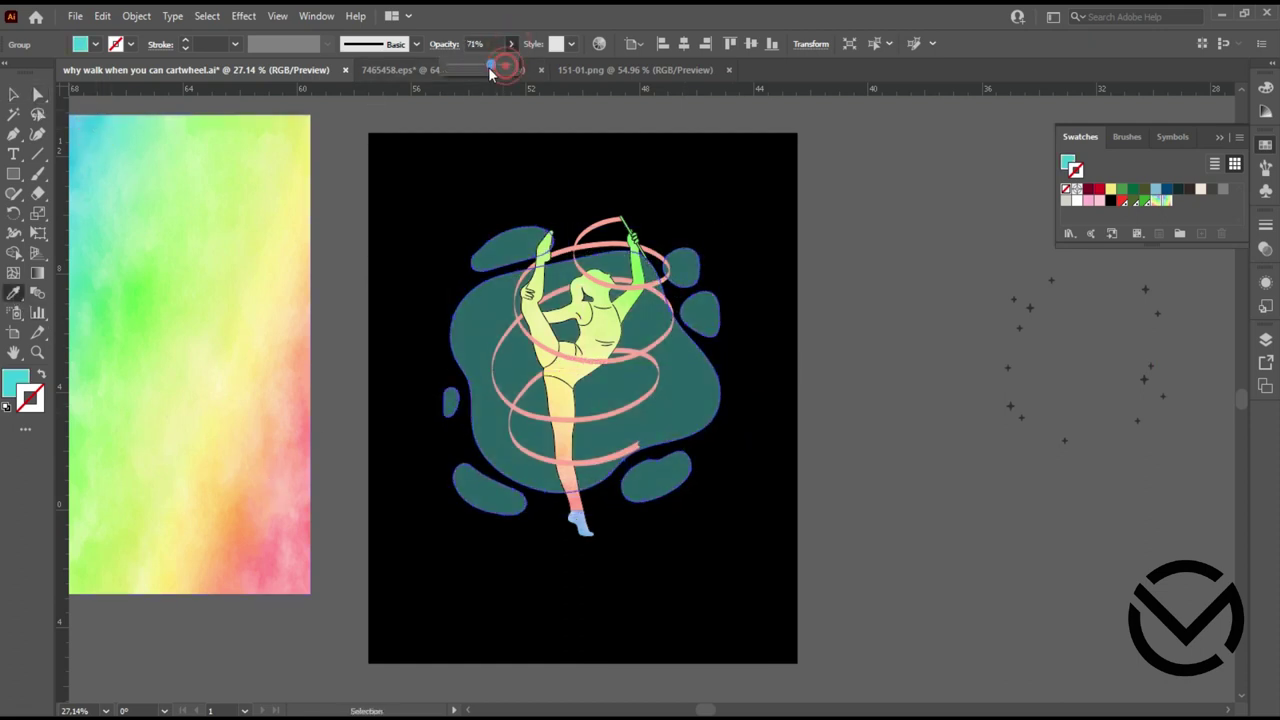
left_click(486, 63)
left_click(13, 94)
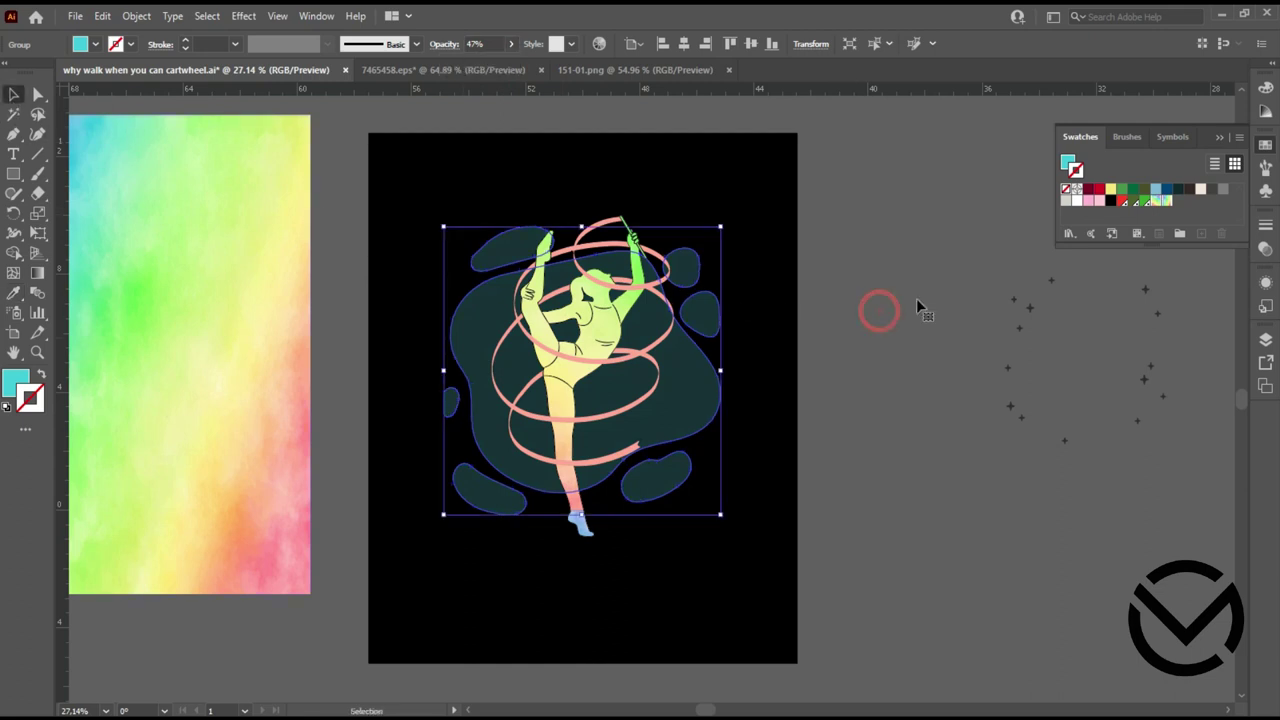
Fill the stars with pale yellow sampled from the rainbow image
left_click_drag(1000, 262, 1182, 484)
left_click(15, 293)
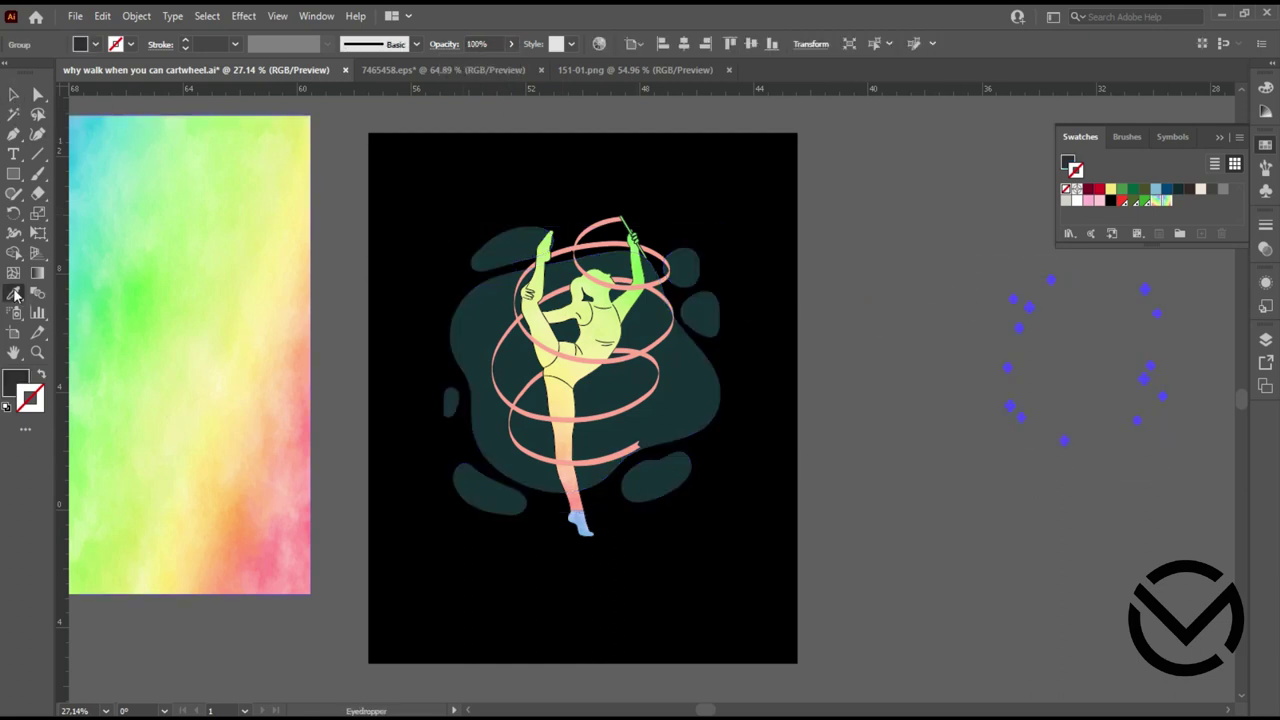
left_click(220, 388)
left_click(13, 94)
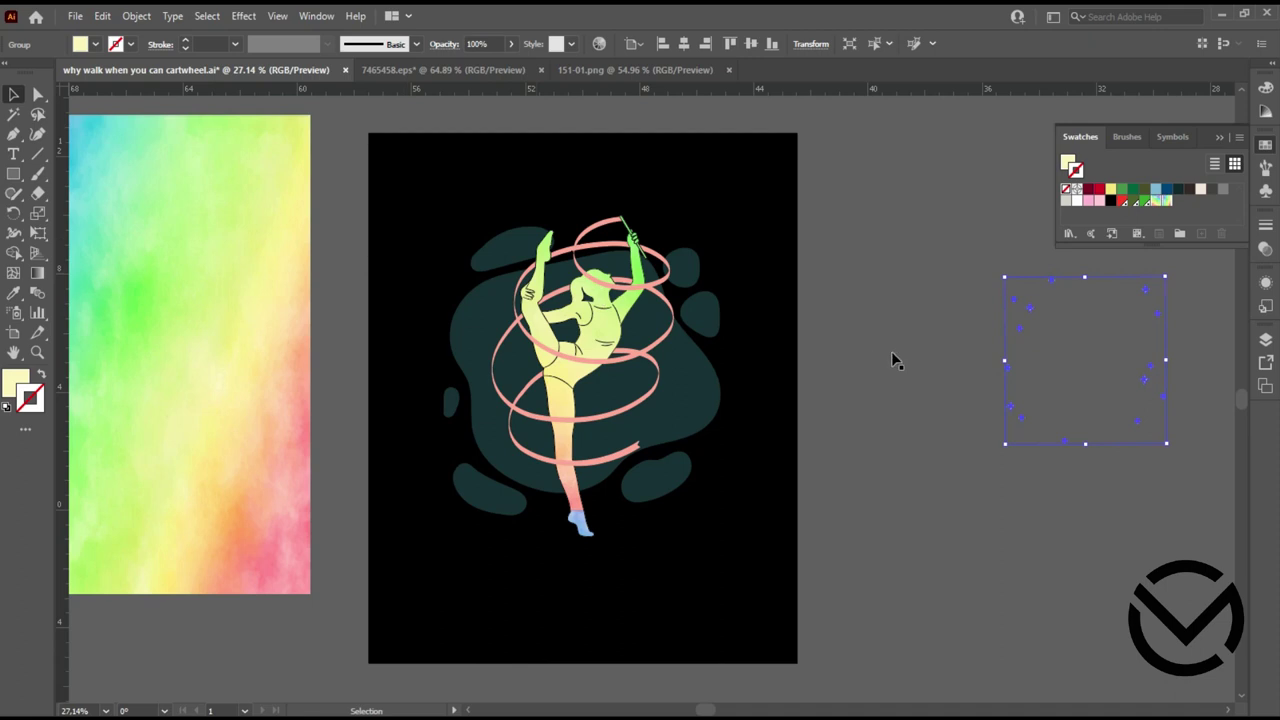
left_click(1138, 521)
Enlarge the star group and scatter it around the gymnast and blobs
left_click(1146, 379)
left_click_drag(1005, 447, 938, 514)
mouse_move(1127, 428)
left_mouse_down()
mouse_move(640, 420)
mouse_move(652, 412)
left_mouse_up()
left_click_drag(681, 269, 713, 234)
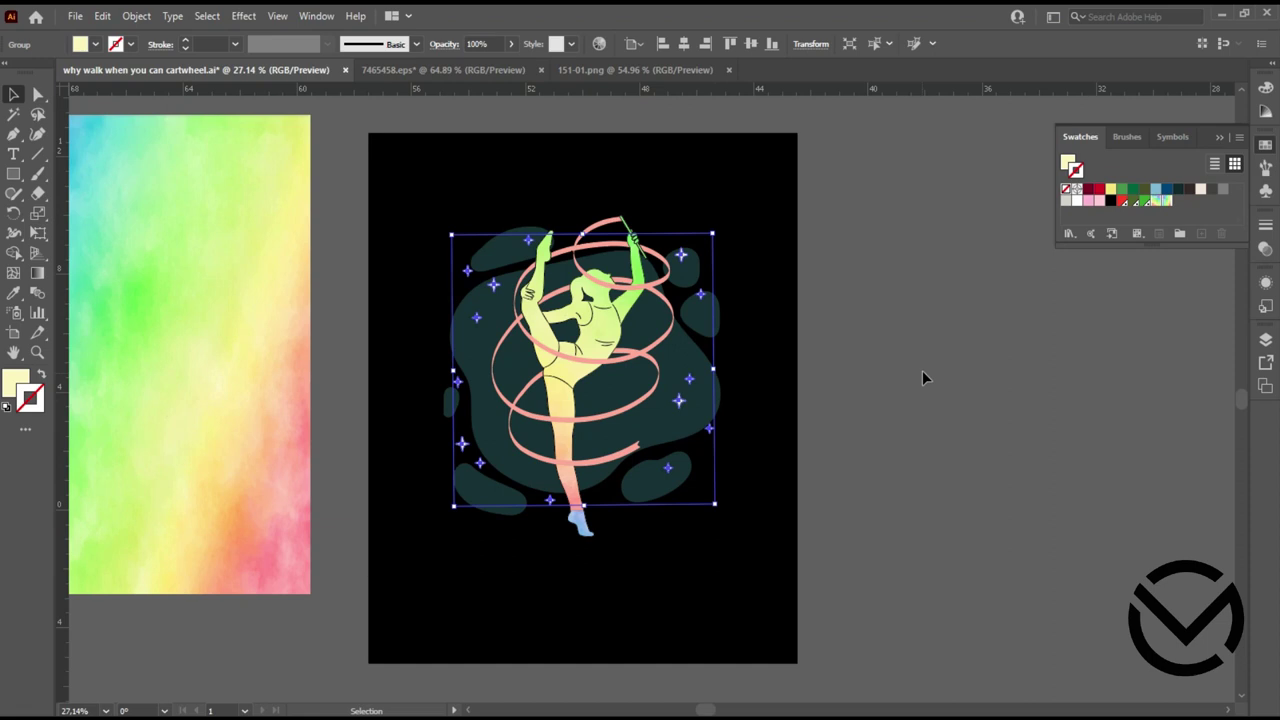
left_click_drag(470, 483, 479, 492)
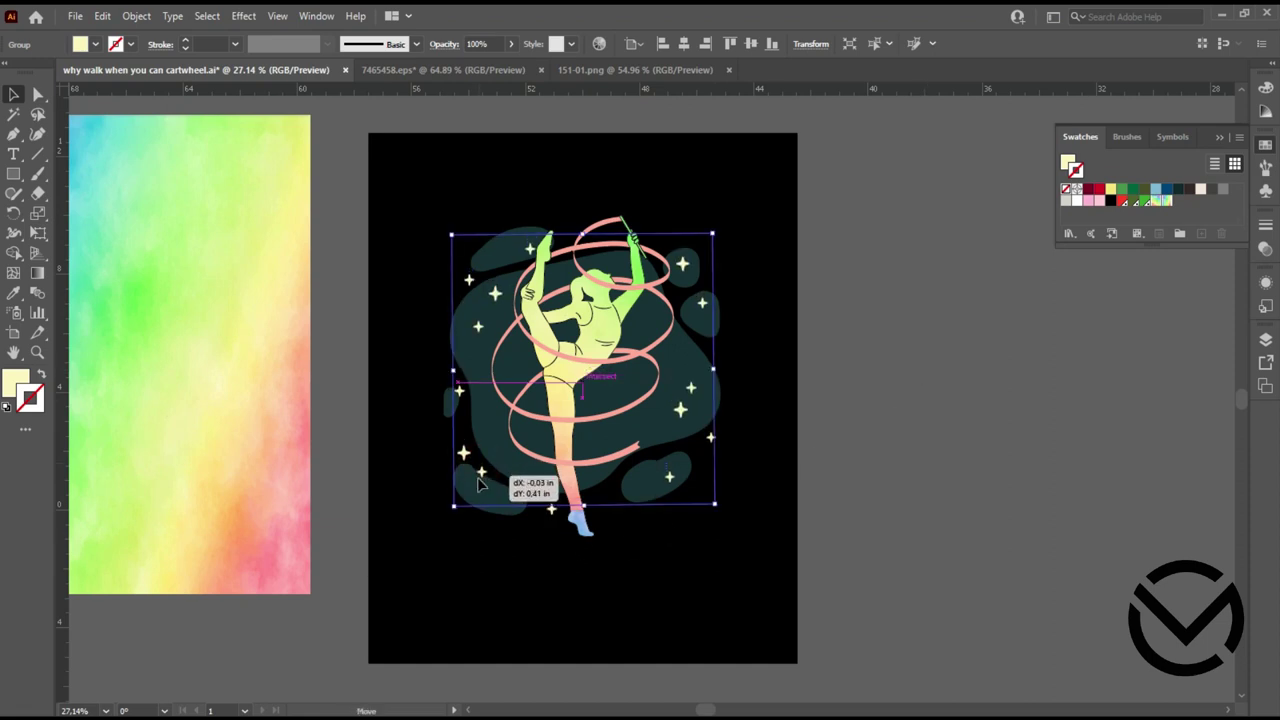
left_click(857, 286)
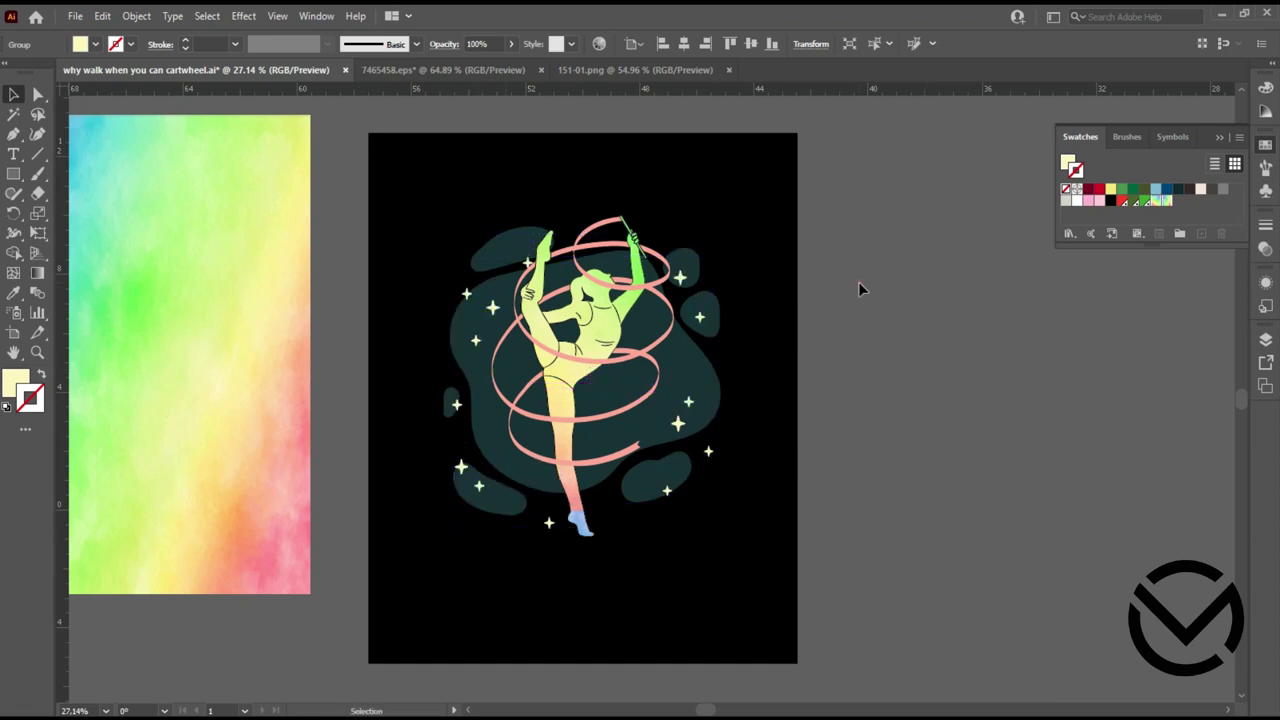
Scale up the whole gymnast composition and nudge it up and left on the poster
left_click_drag(690, 180, 453, 590)
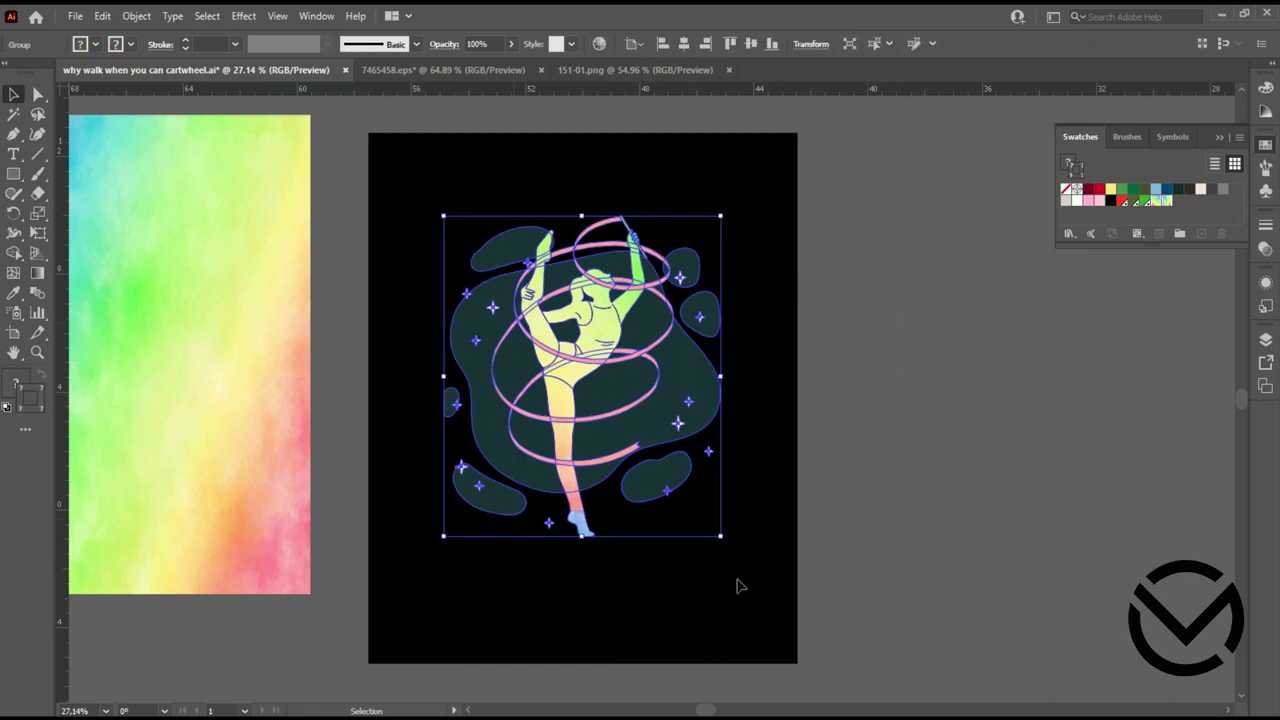
left_click_drag(720, 536, 780, 608)
left_click_drag(565, 380, 540, 352)
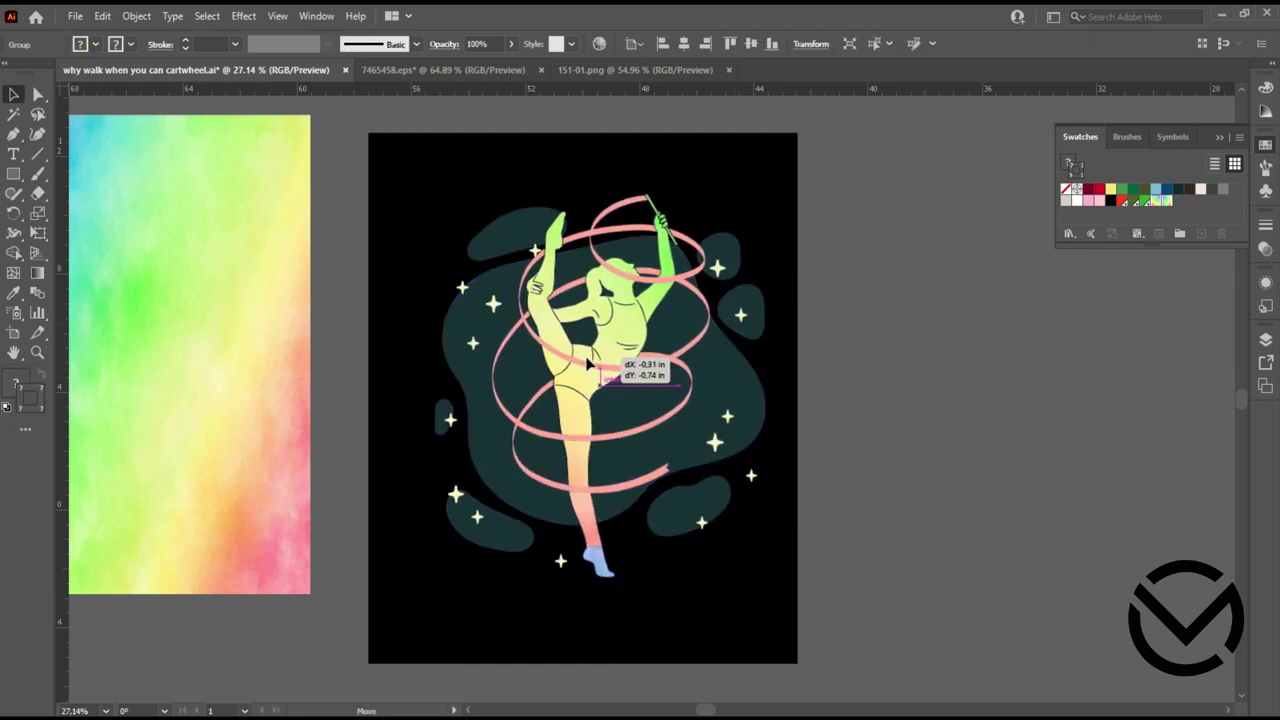
left_click(938, 320)
Move the headline text beside the poster, double the lower line's size, and make it UPPERCASE
key("a")
key("v")
left_click_drag(744, 402, 1220, 418)
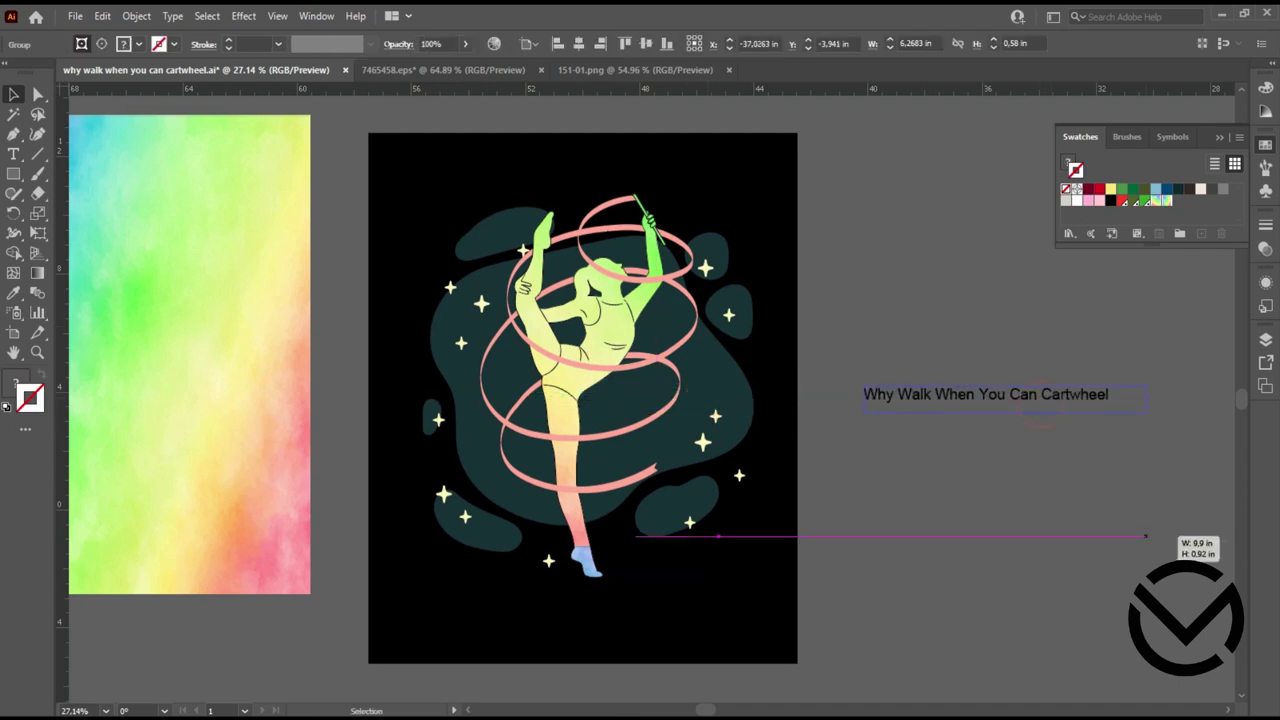
mouse_move(1069, 402)
left_mouse_down()
mouse_move(1042, 364)
mouse_move(1046, 414)
left_mouse_up()
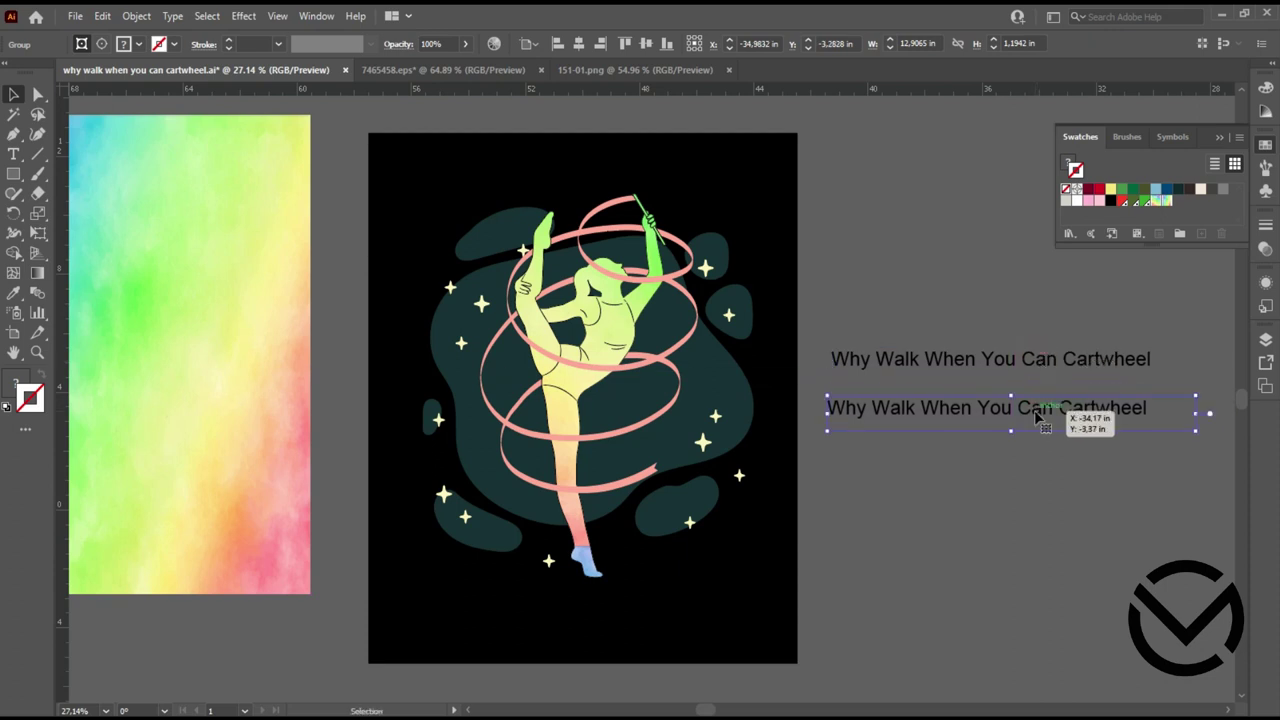
left_click(172, 16)
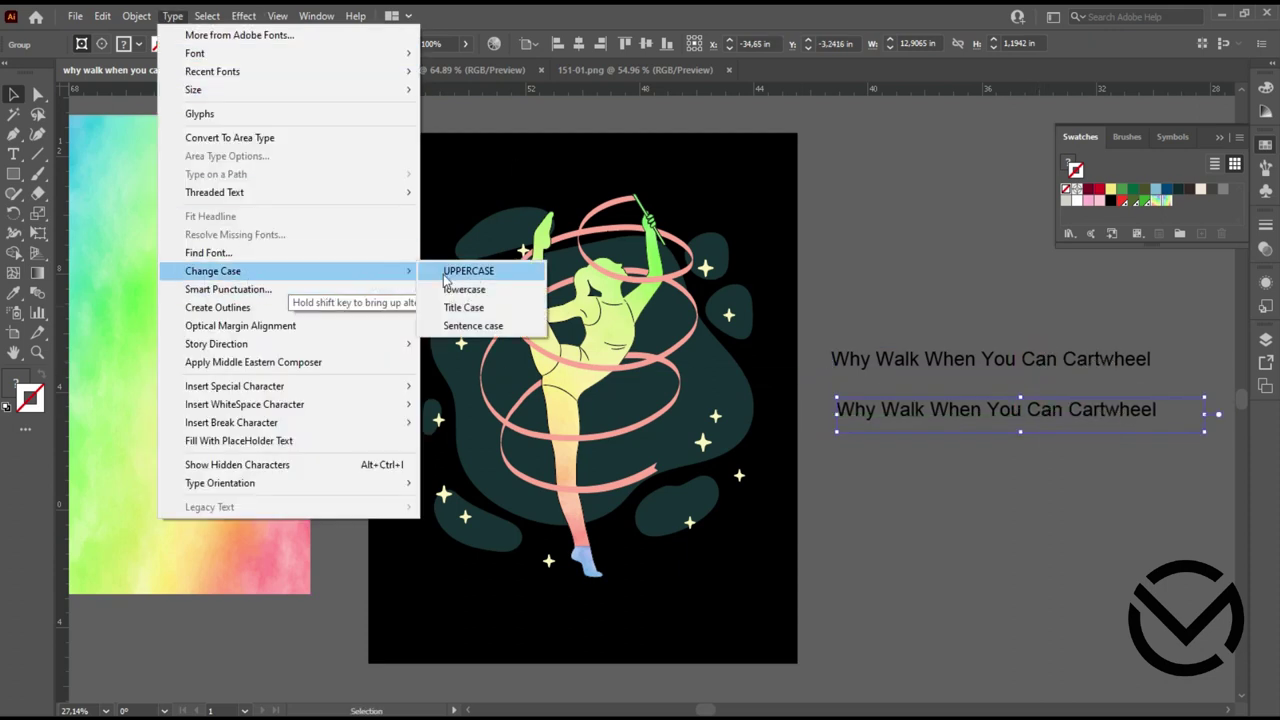
left_click(490, 276)
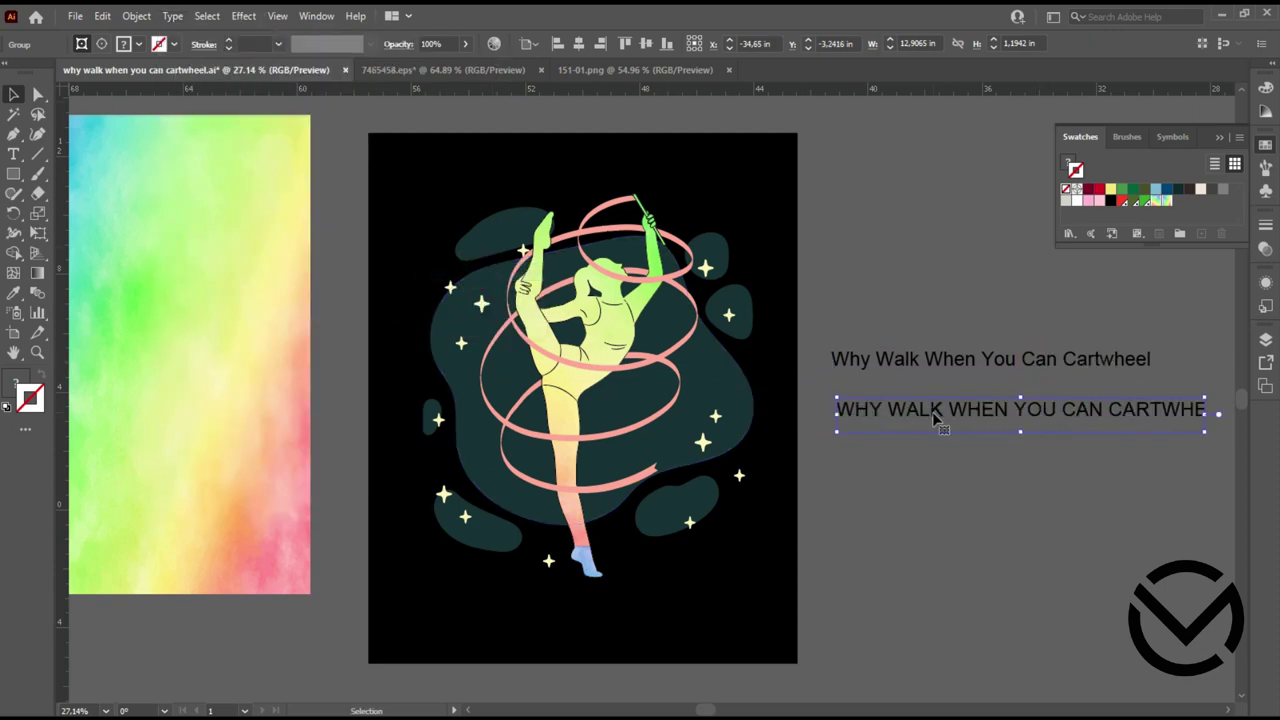
Set the uppercase headline line in the Bosk font
double_click(933, 411)
double_click(935, 415)
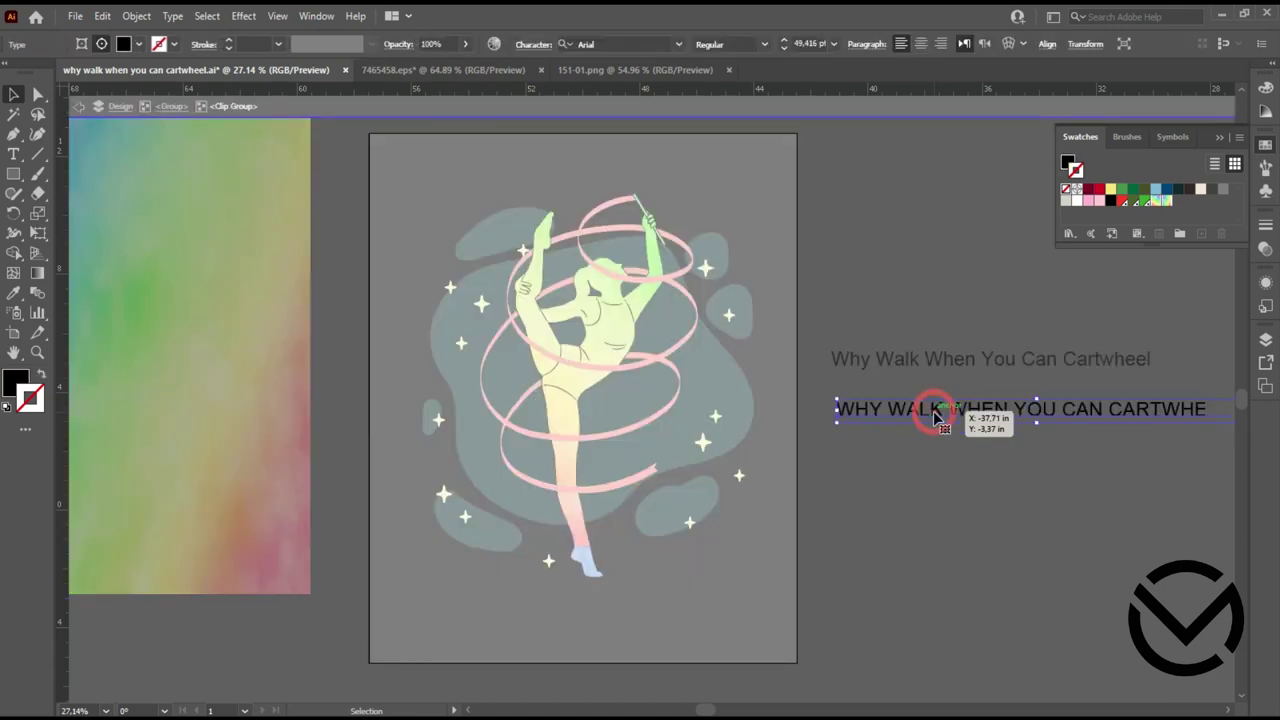
key("ctrl+a")
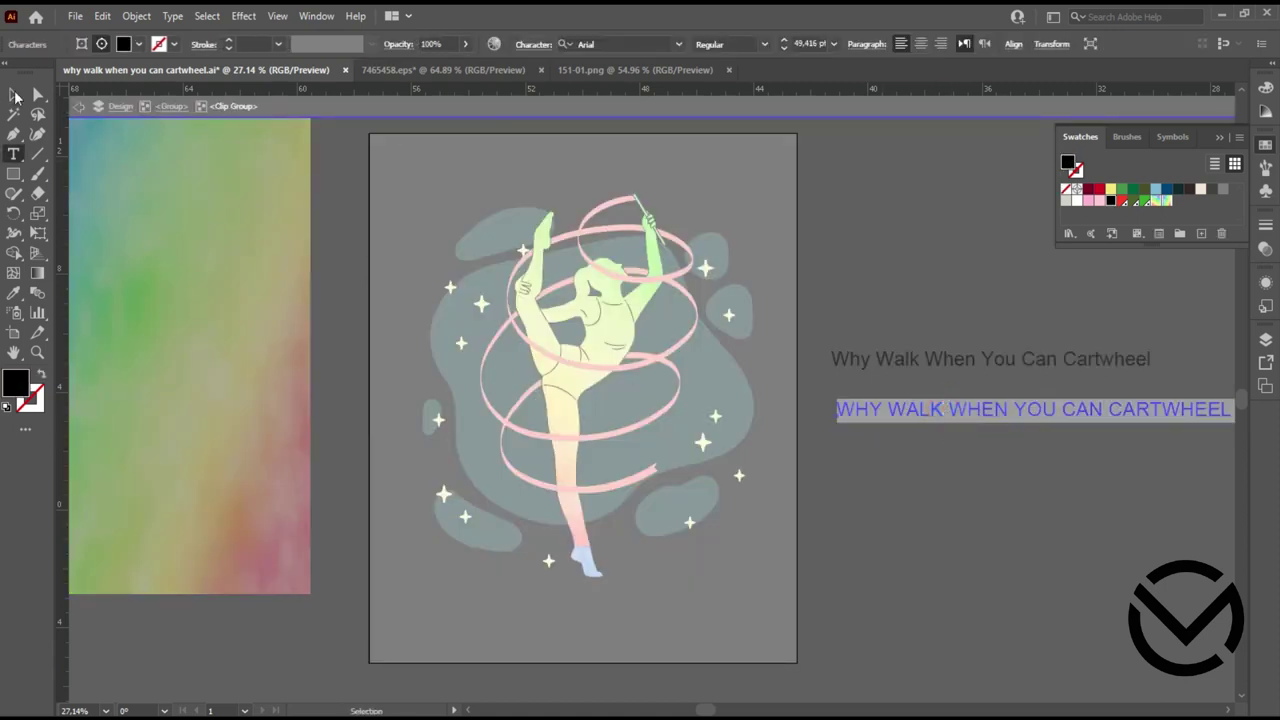
left_click(672, 44)
scroll(680, 153, "up", 2)
scroll(680, 153, "up", 3)
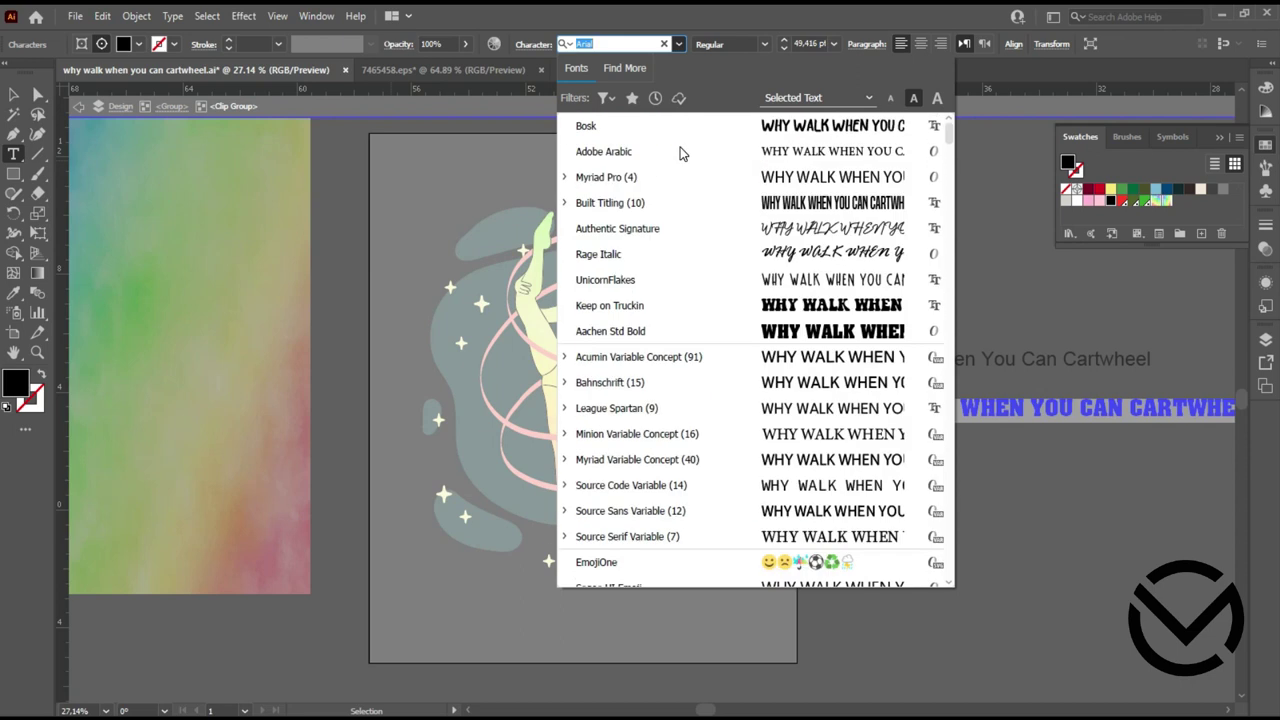
left_click(771, 134)
left_click(13, 93)
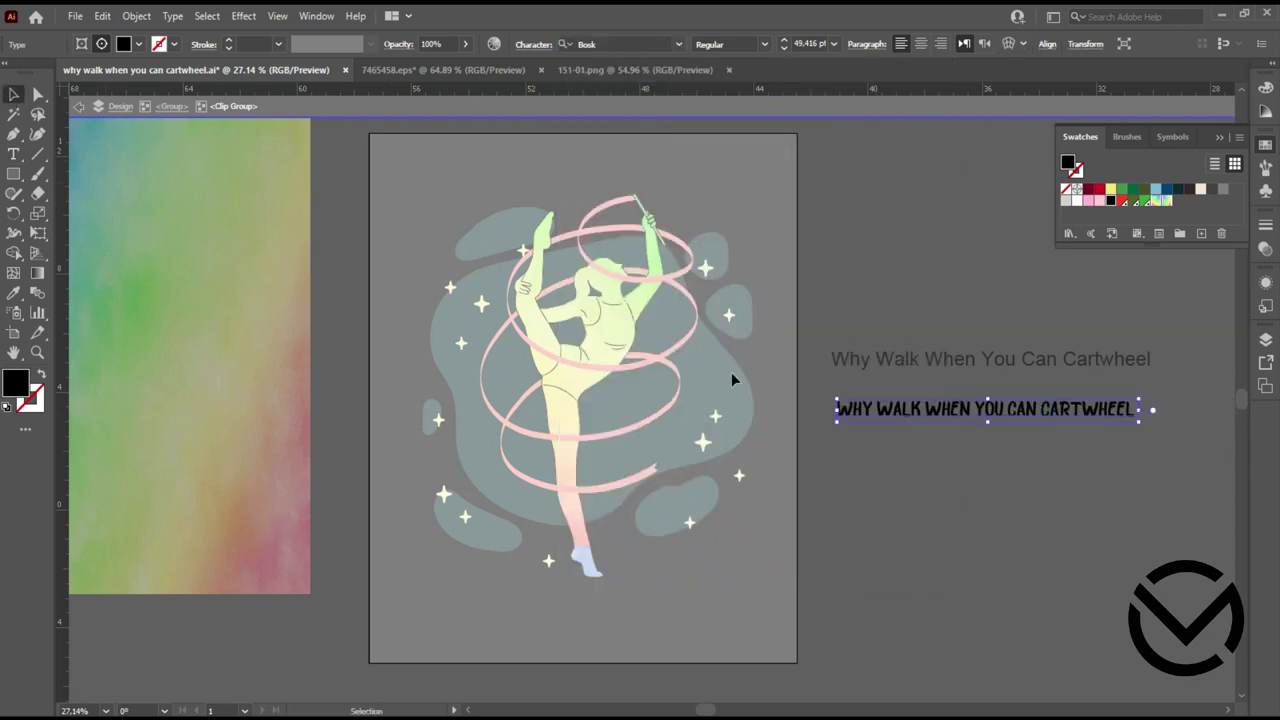
Copy the uppercase line's styling onto the mixed-case title line with the Eyedropper
double_click(948, 477)
left_click(929, 366)
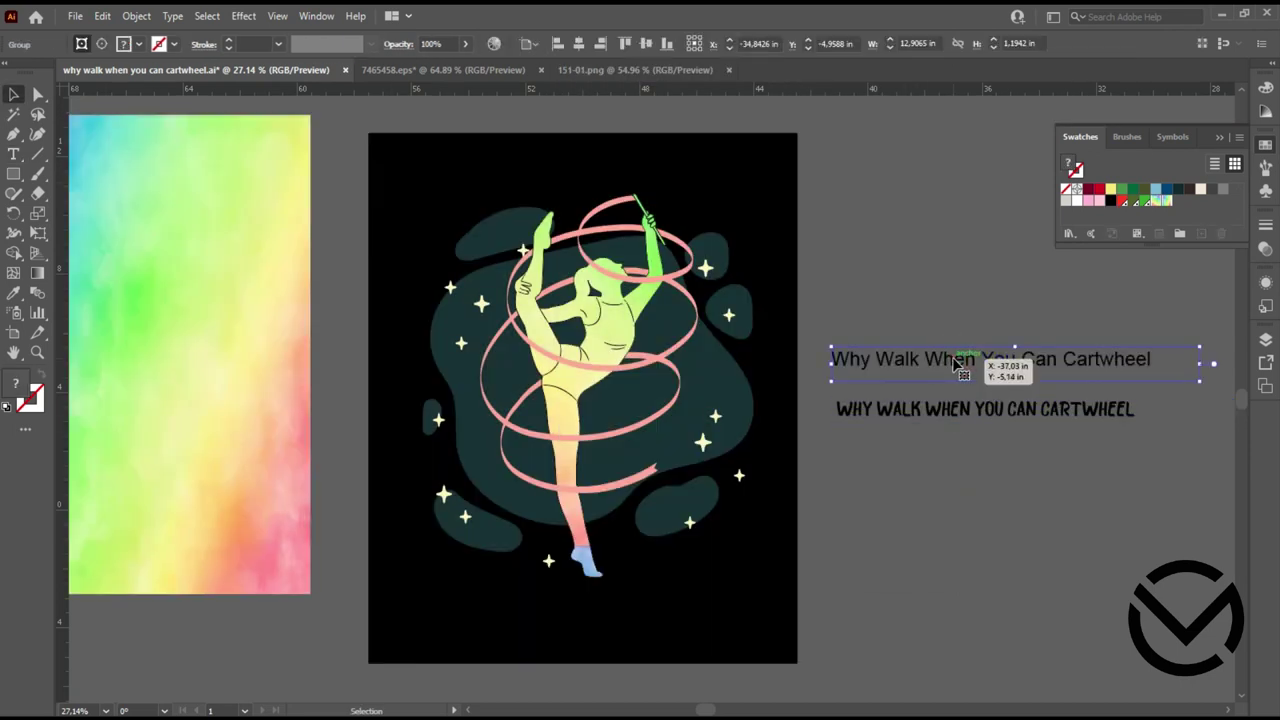
left_click(14, 293)
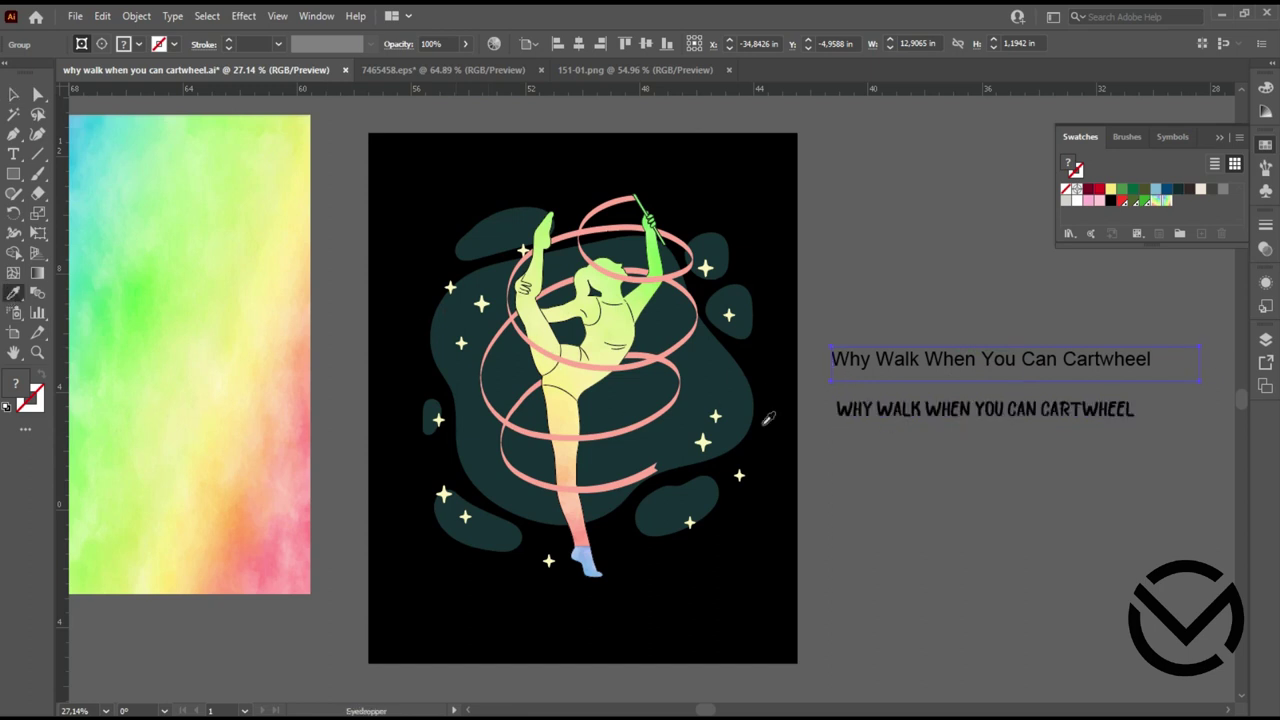
left_click(900, 405)
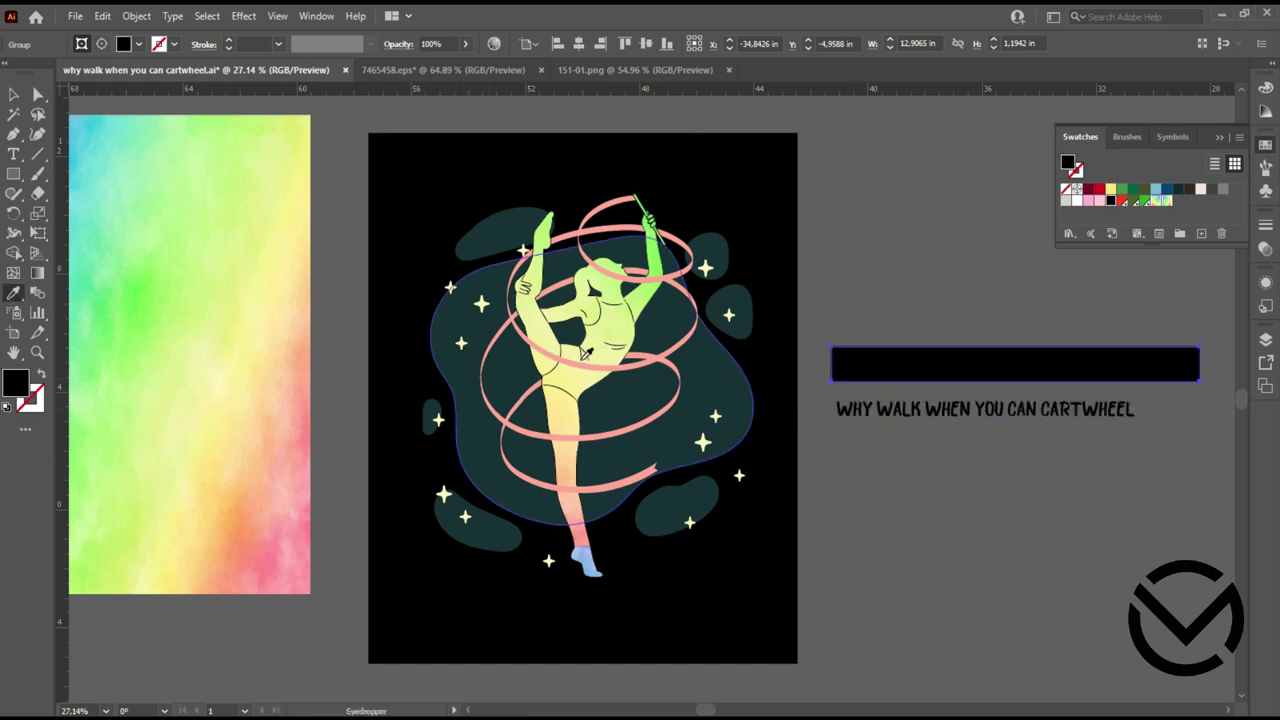
left_click(13, 94)
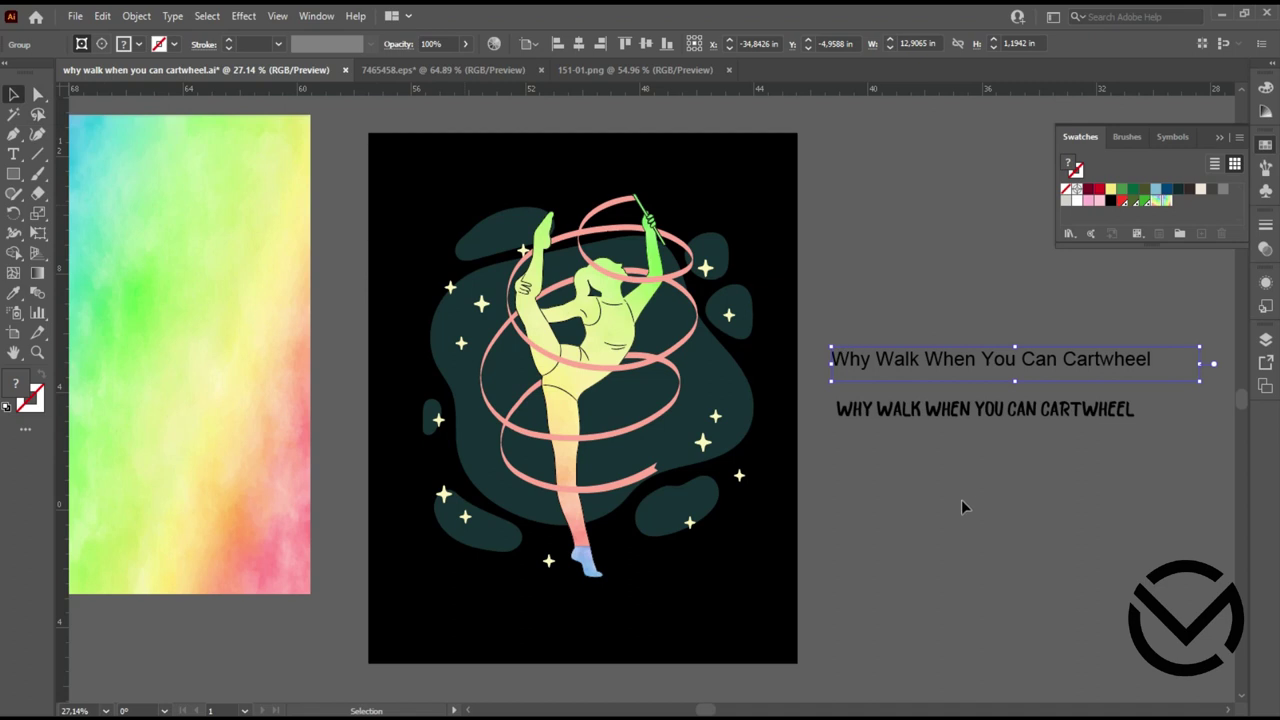
Set the mixed-case title in Bosk and place a copy of the uppercase line below
double_click(957, 362)
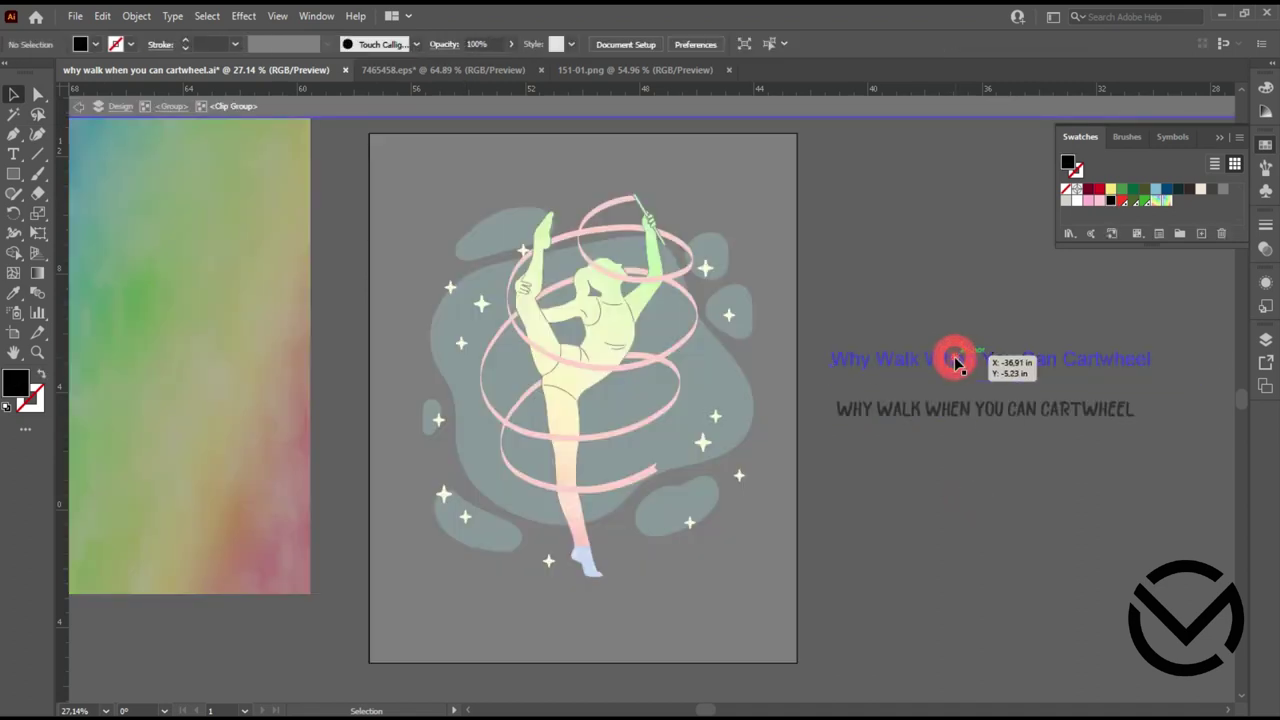
key("ctrl+a")
left_click(677, 44)
scroll(709, 171, "up", 10)
left_click(768, 125)
left_click(14, 94)
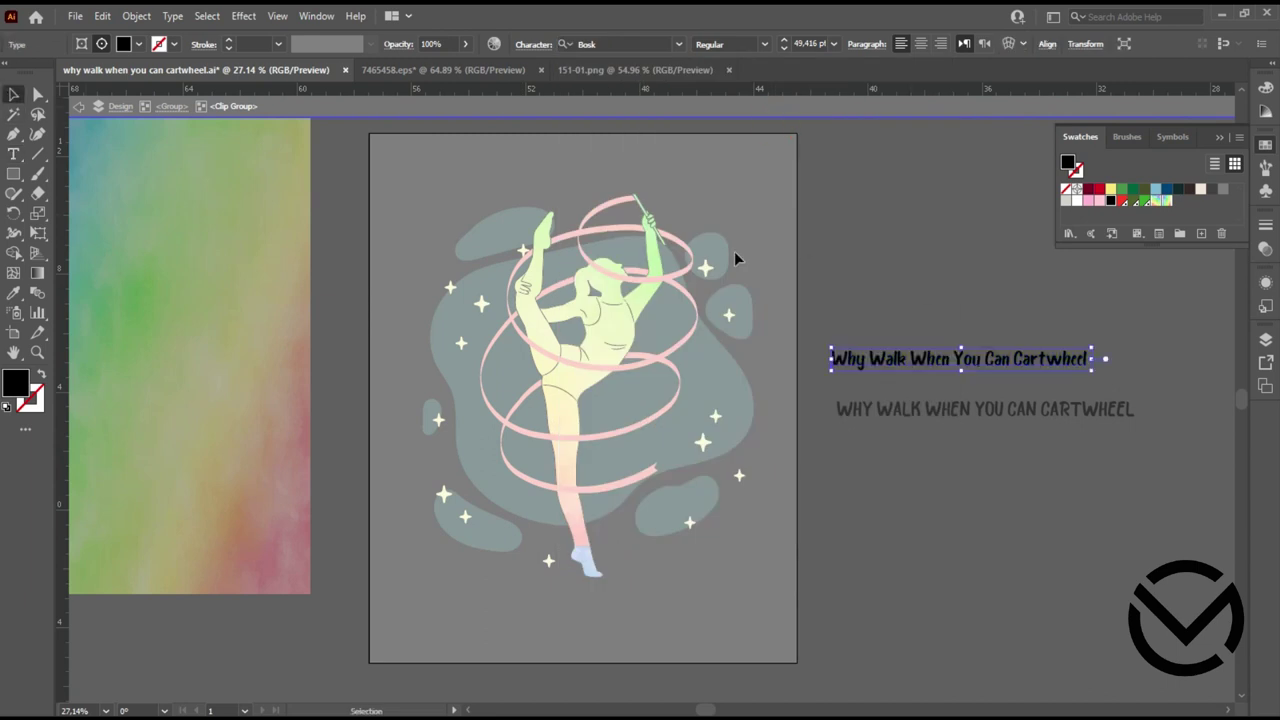
left_click(814, 237)
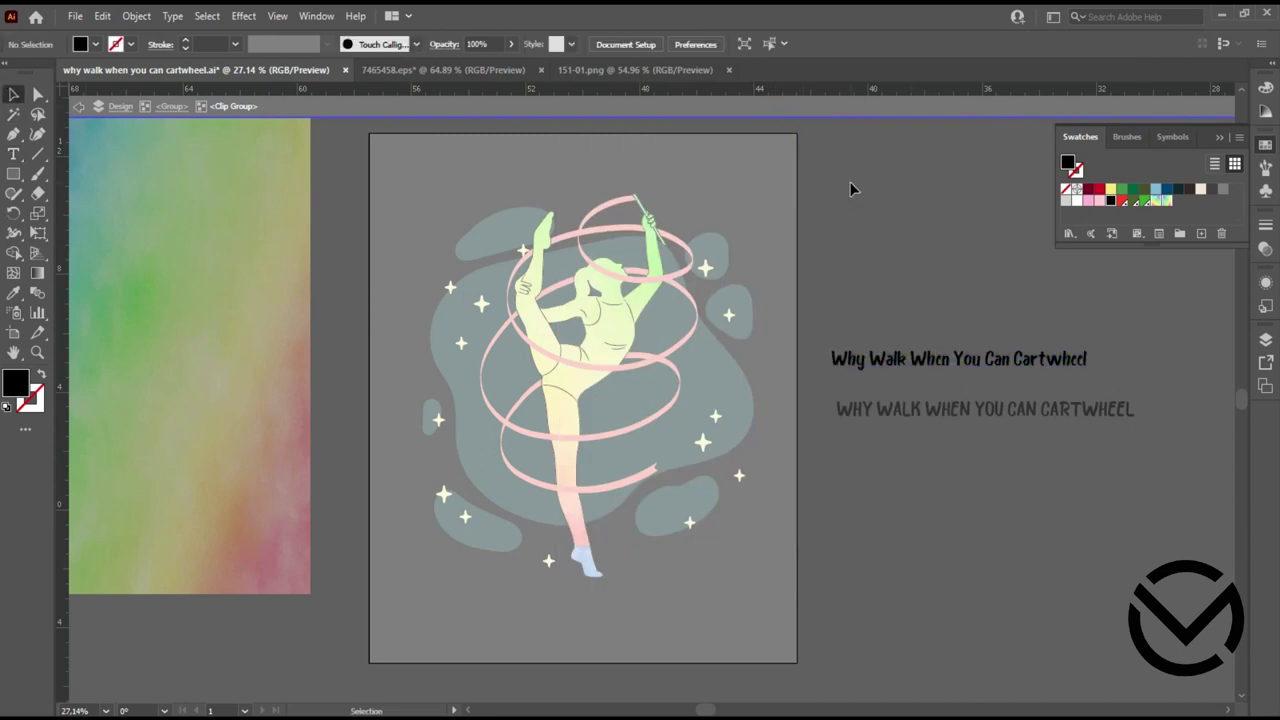
left_click_drag(937, 408, 940, 463)
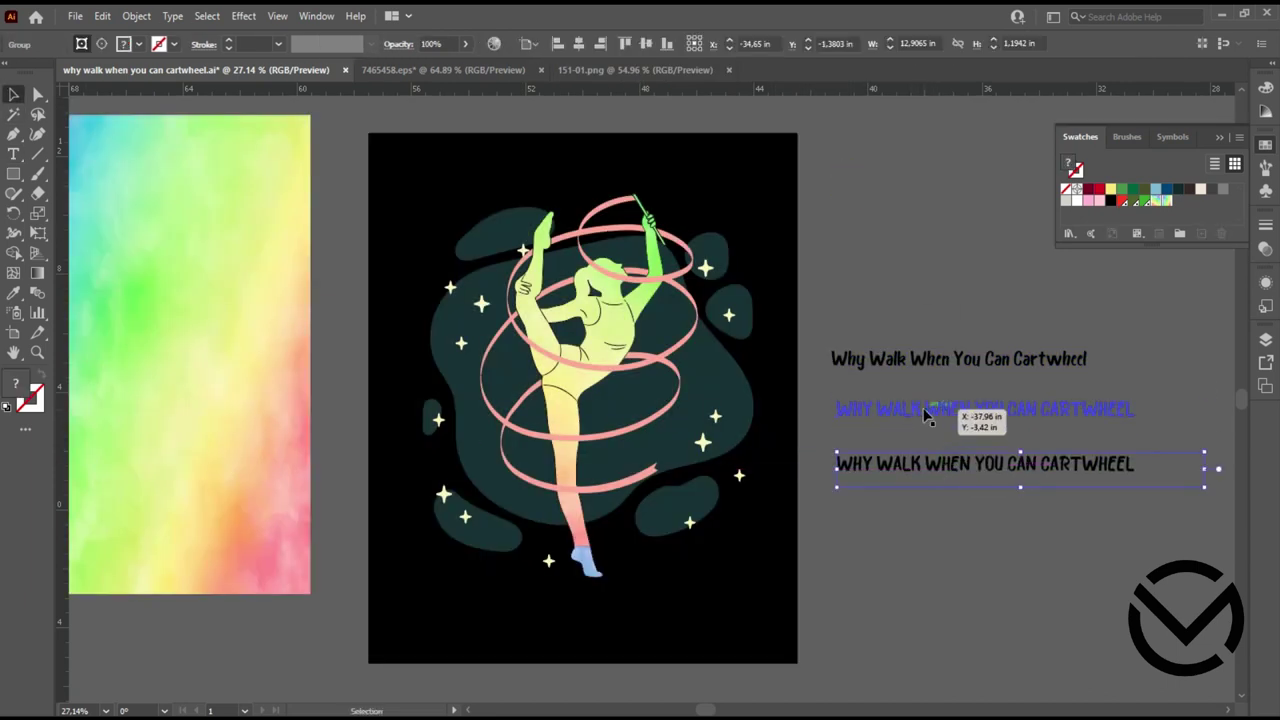
Delete 'WHEN YOU' and 'CAN CARTWHEEL' from the middle copy so it reads WHY WALK
double_click(924, 412)
double_click(922, 410)
triple_click(918, 406)
left_click_drag(920, 408, 1009, 410)
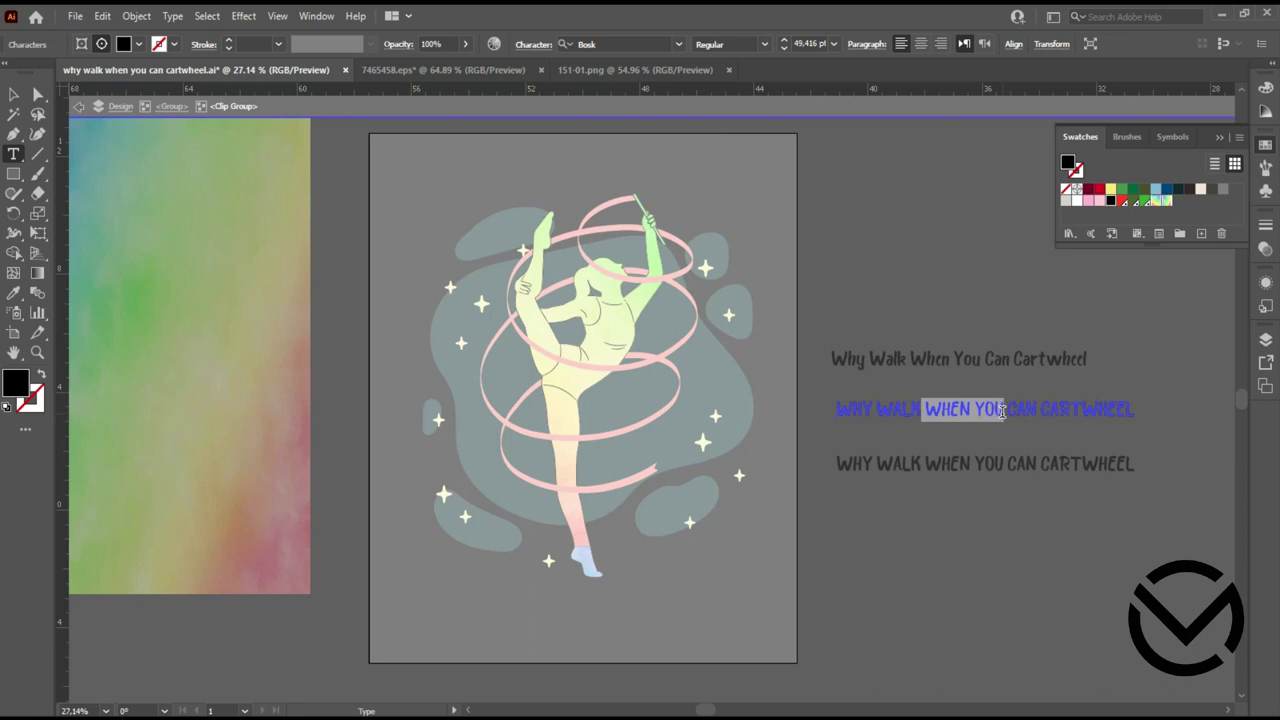
left_click(977, 409)
left_click_drag(925, 409, 1003, 409)
key("BackSpace")
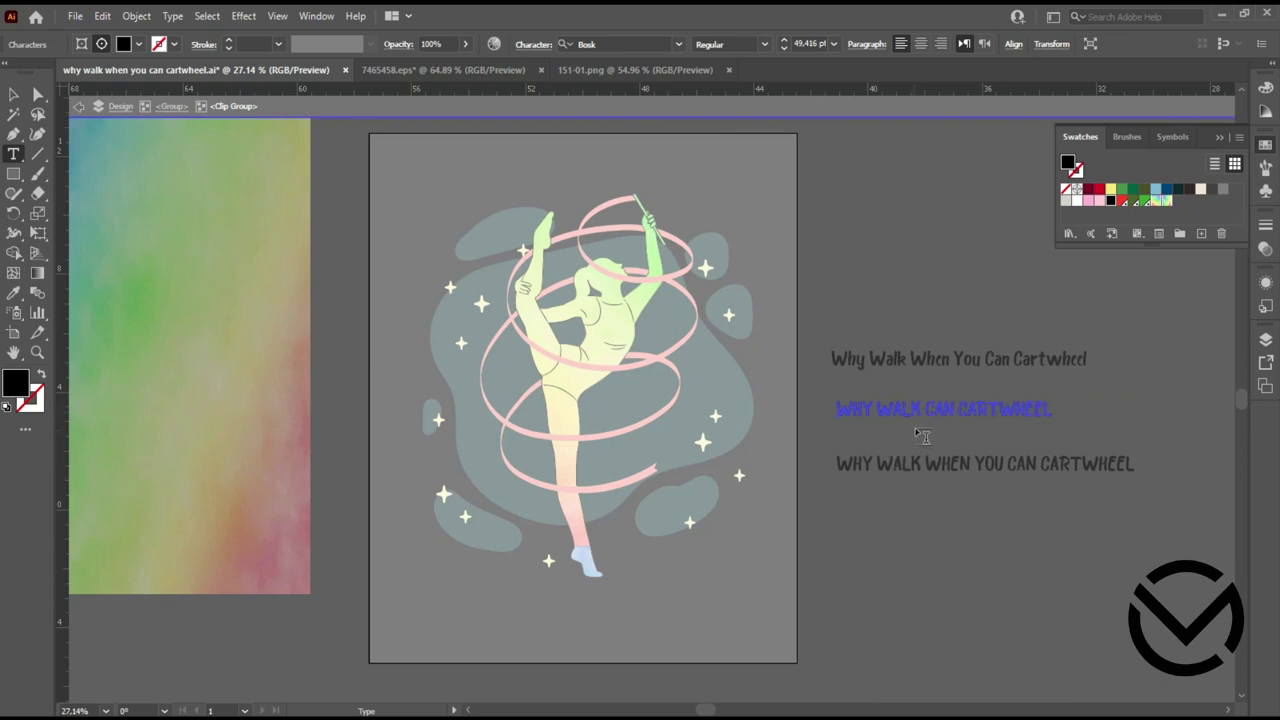
left_click_drag(986, 409, 1056, 413)
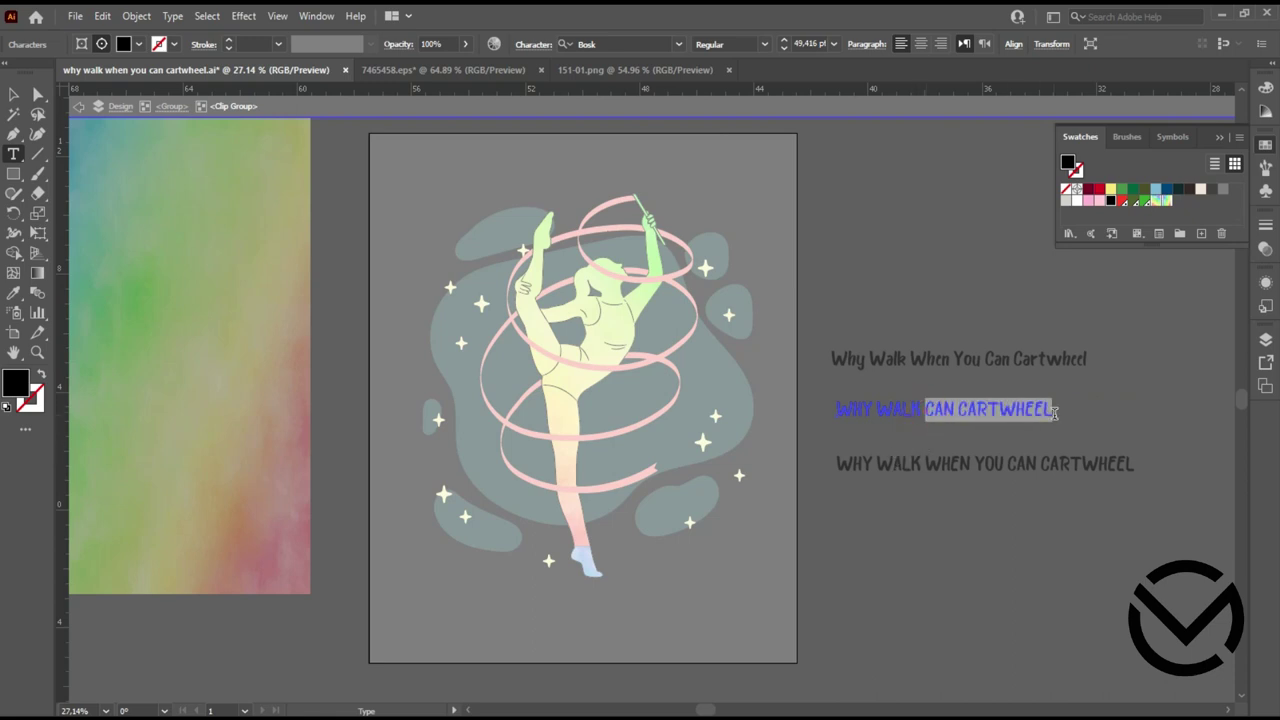
key("BackSpace")
left_click(19, 100)
Delete 'WHY WALK WHEN YOU' from the bottom copy so it reads CAN CARTWHEEL
double_click(19, 100)
left_click(720, 490)
left_click_drag(918, 472, 990, 318)
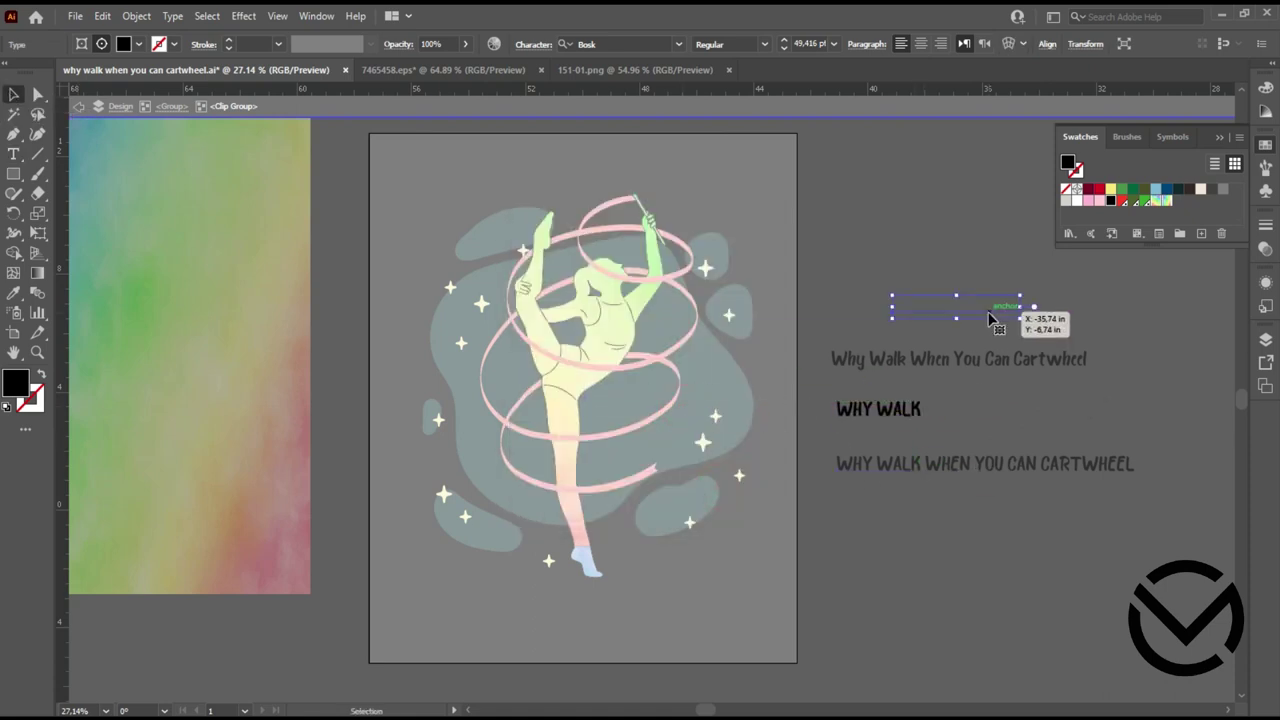
left_click_drag(988, 318, 988, 318)
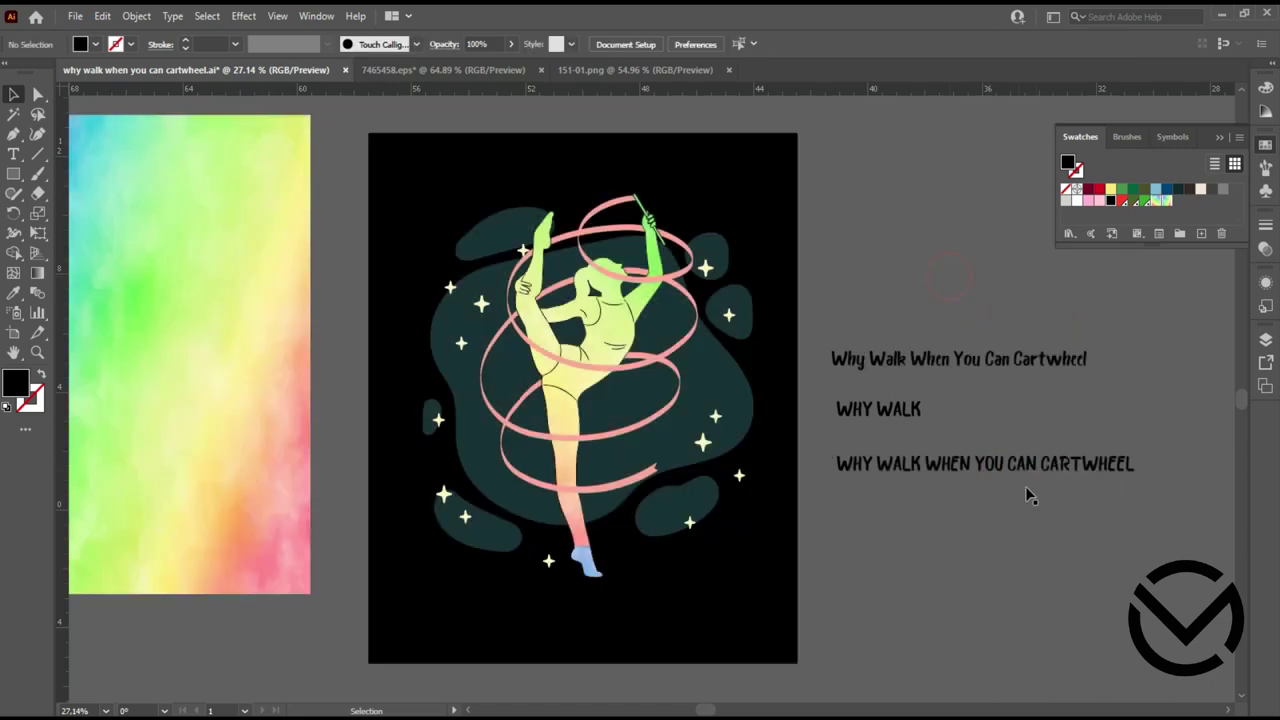
left_click(1036, 467)
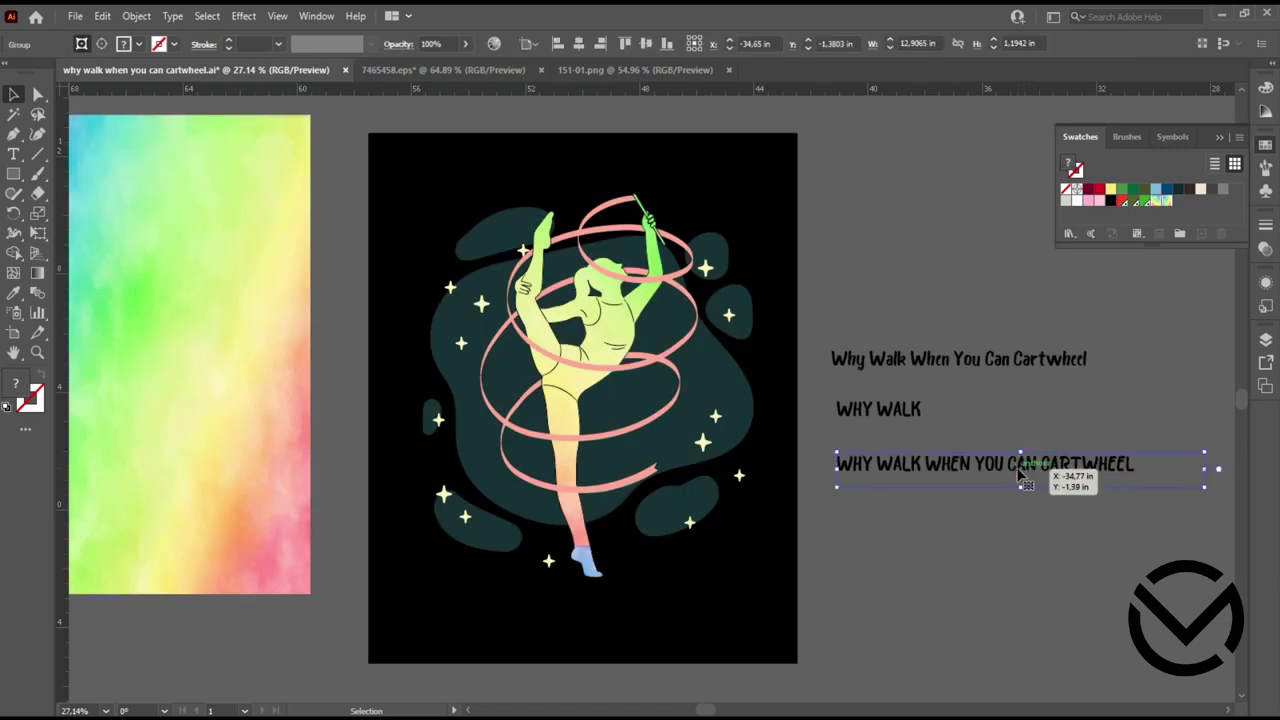
double_click(1034, 467)
double_click(1028, 467)
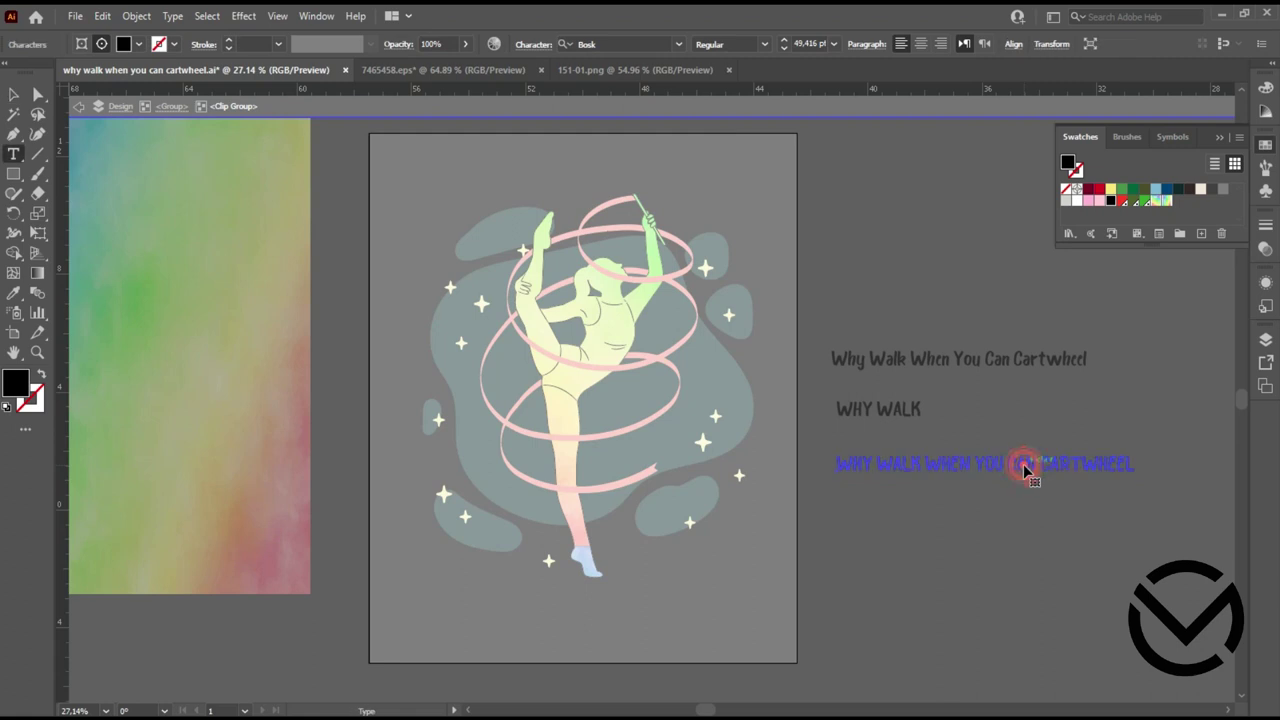
triple_click(1024, 466)
left_click_drag(1009, 464, 837, 464)
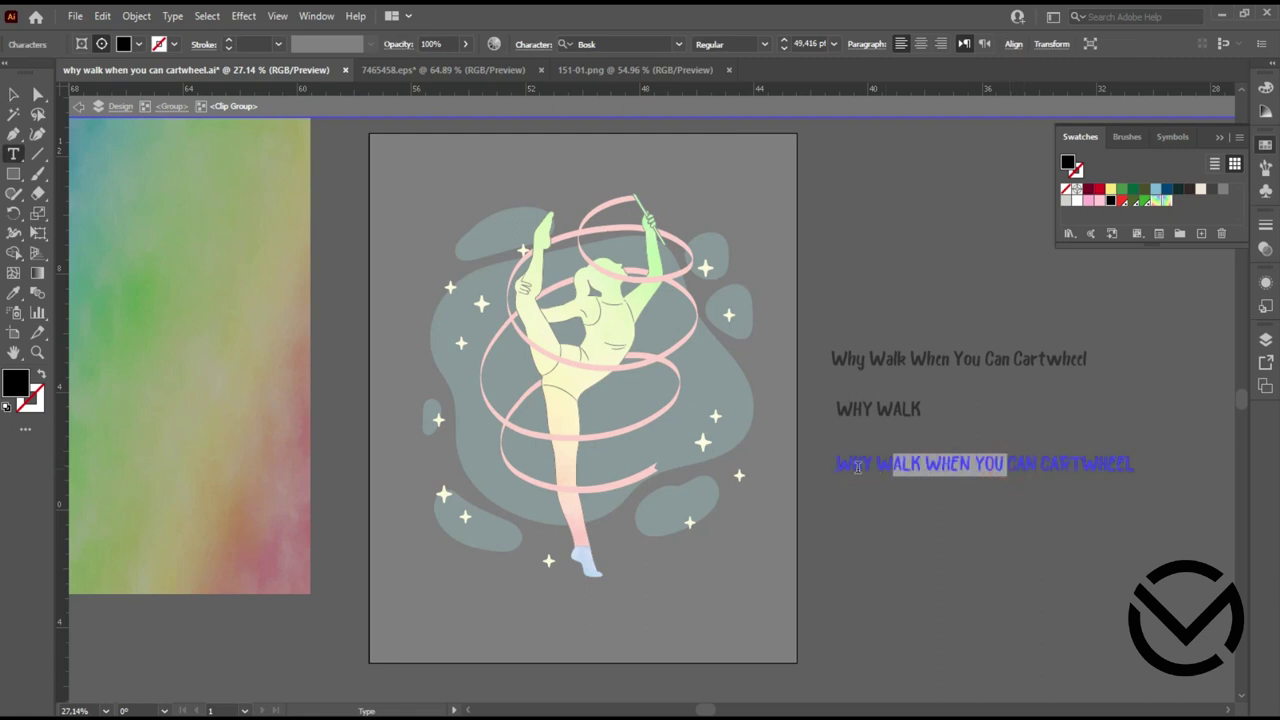
key("BackSpace")
key("Escape")
double_click(1071, 445)
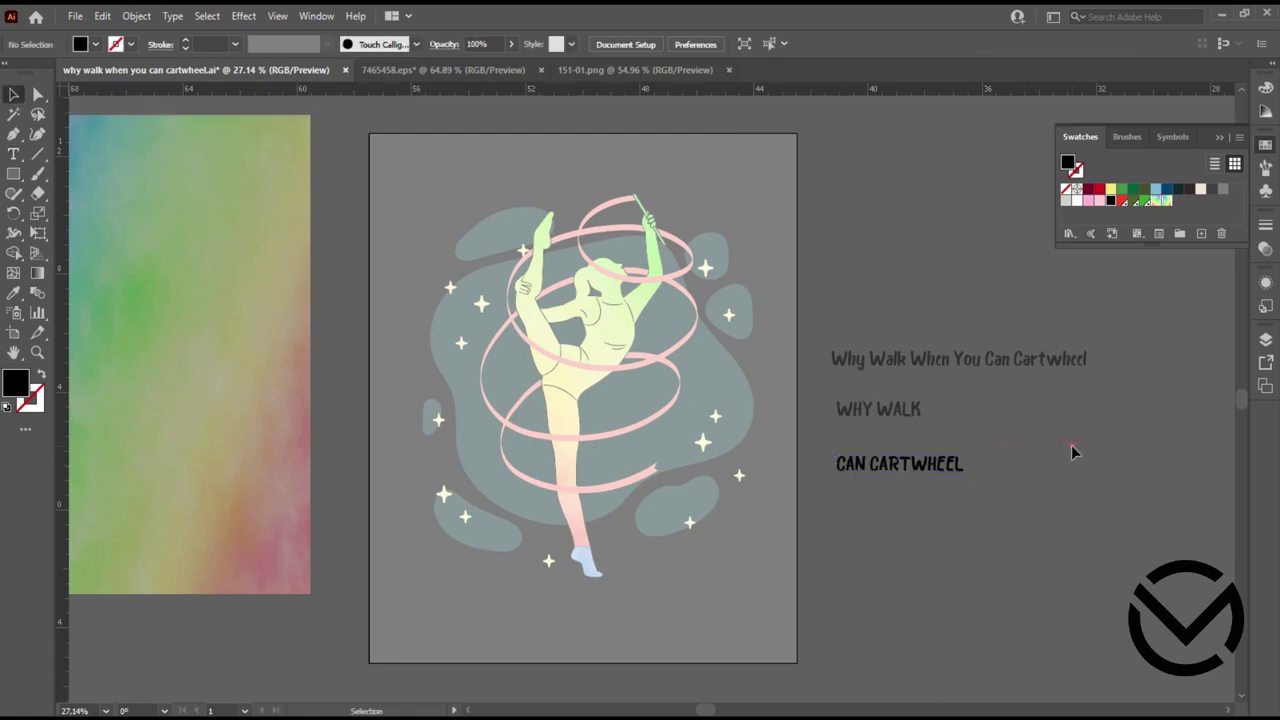
Delete the mixed-case title line and its leftover empty text frame
left_click(978, 362)
double_click(994, 362)
left_click(994, 362)
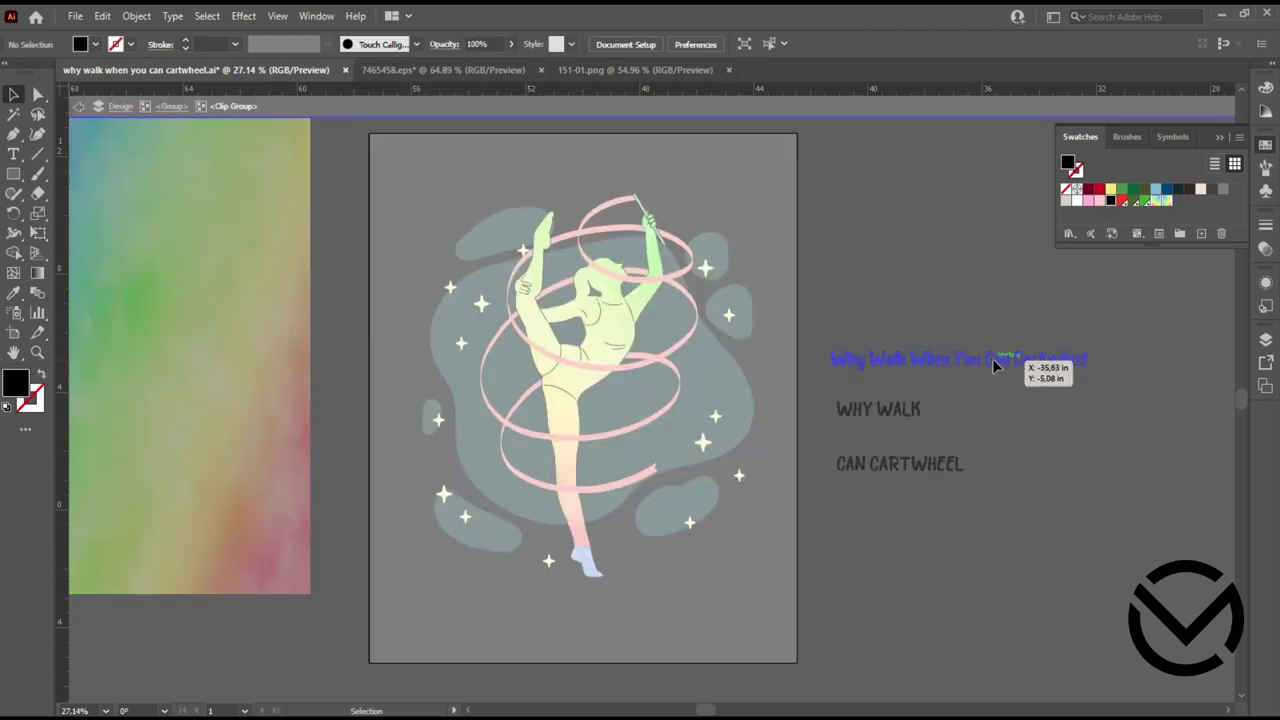
double_click(965, 360)
left_click_drag(836, 360, 1086, 372)
key("ctrl+c")
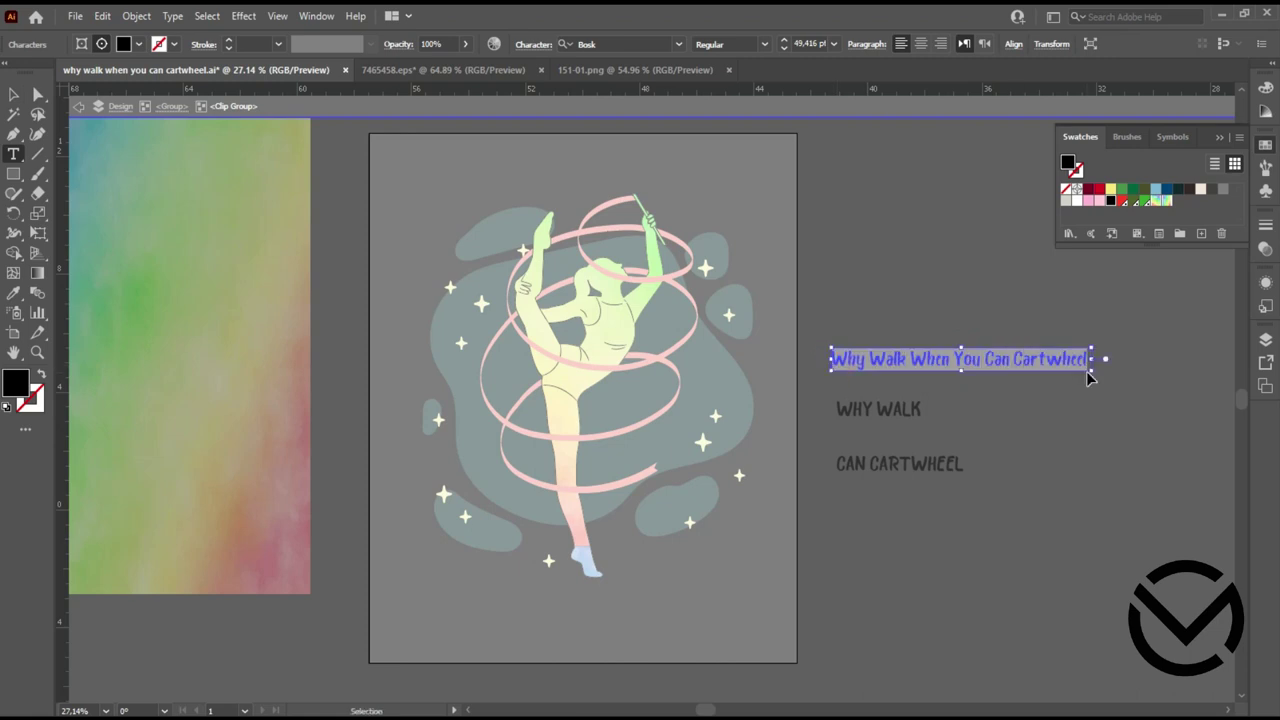
key("BackSpace")
key("Escape")
double_click(918, 229)
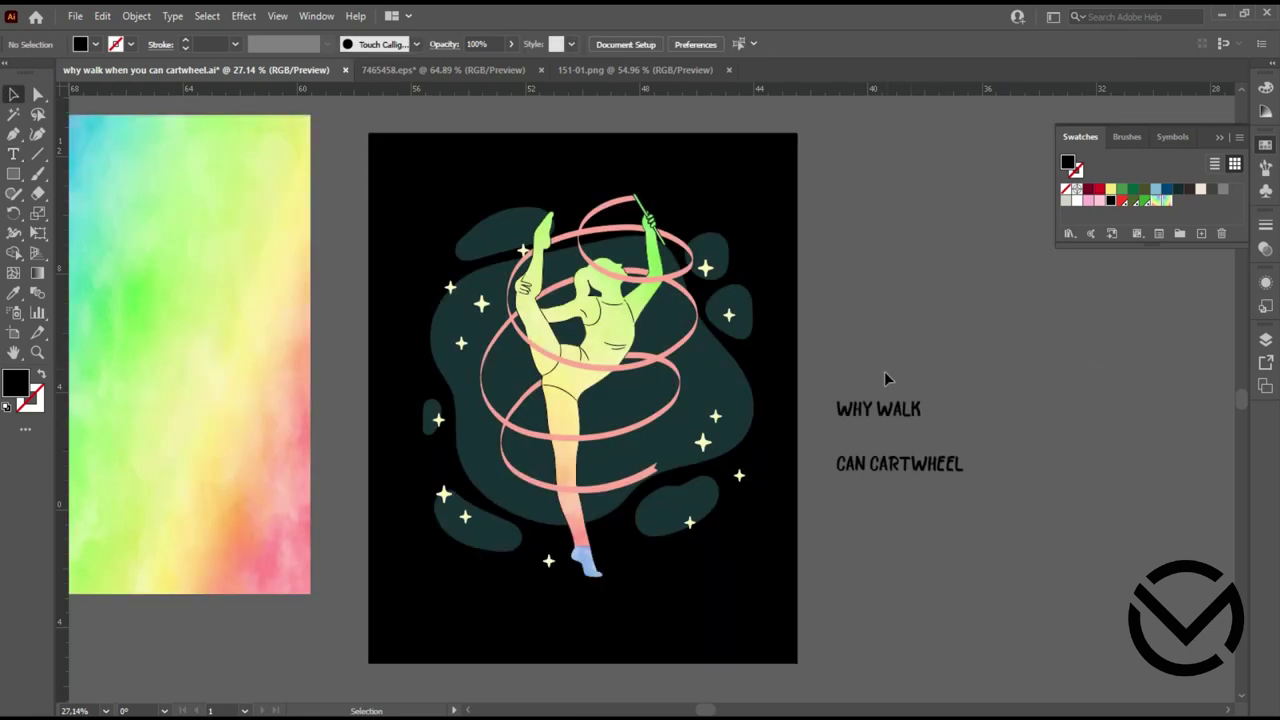
left_click(835, 352)
key("Delete")
Paste 'Why Walk When You Can Cartwheel' beside the artwork and trim it to 'When You'
key("ctrl+v")
left_click_drag(743, 408, 970, 337)
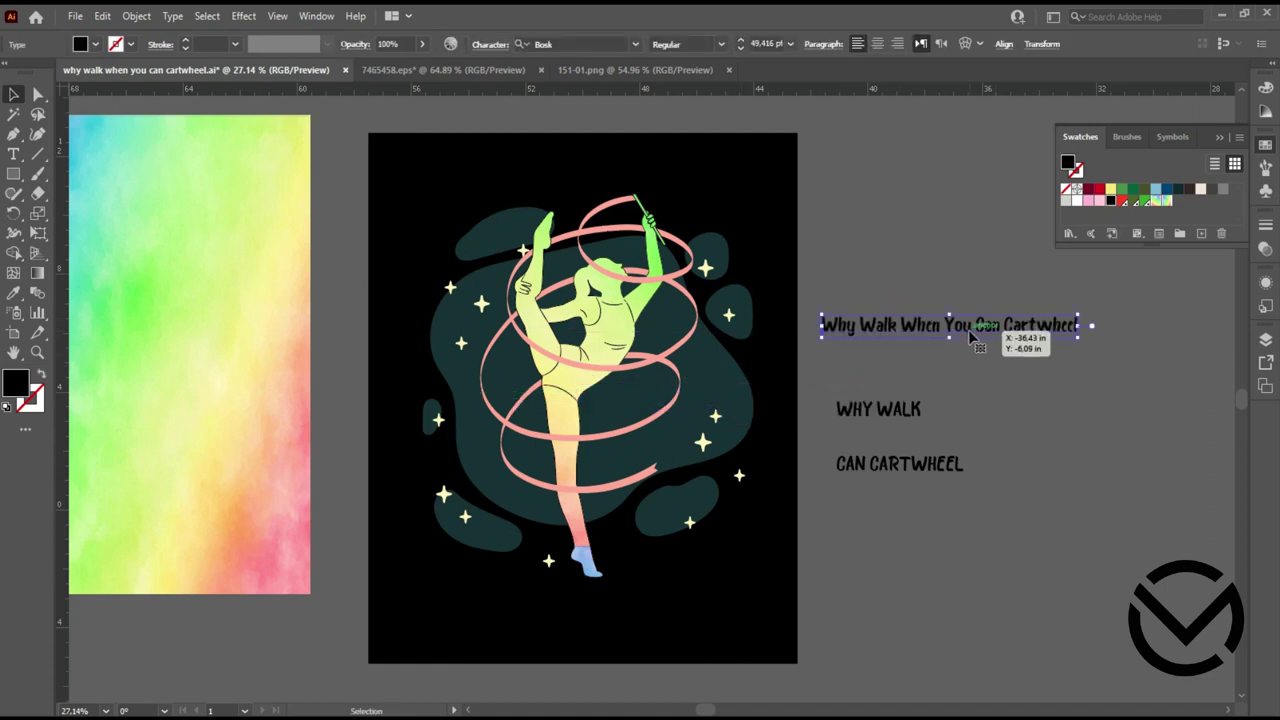
double_click(970, 330)
left_click(979, 328)
left_click_drag(947, 325, 821, 325)
left_click(929, 330)
mouse_move(947, 325)
left_mouse_down()
mouse_move(821, 325)
mouse_move(977, 325)
left_mouse_up()
key("BackSpace")
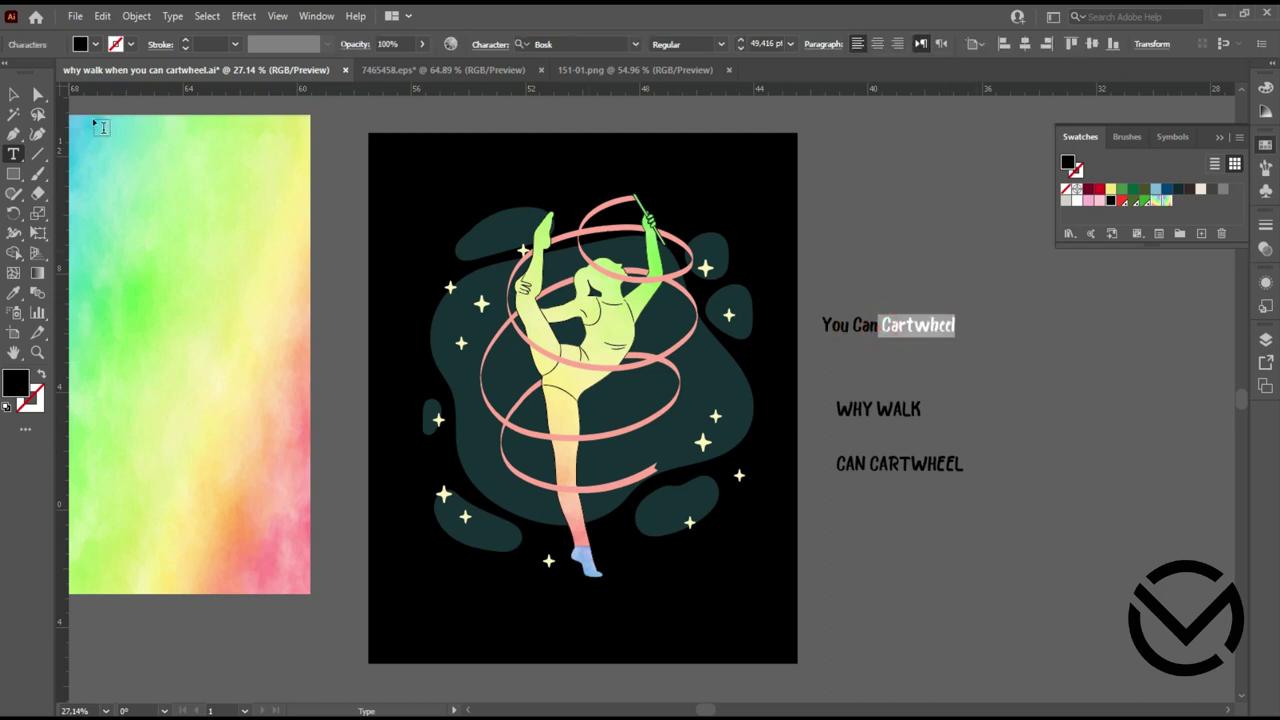
key("ctrl+z")
mouse_move(905, 331)
left_mouse_down()
mouse_move(821, 326)
mouse_move(1034, 326)
left_mouse_up()
key("BackSpace")
key("BackSpace")
key("Escape")
Pull CAN CARTWHEEL out of its group as standalone text beside When You, removing the empty box
left_click(910, 466)
double_click(912, 475)
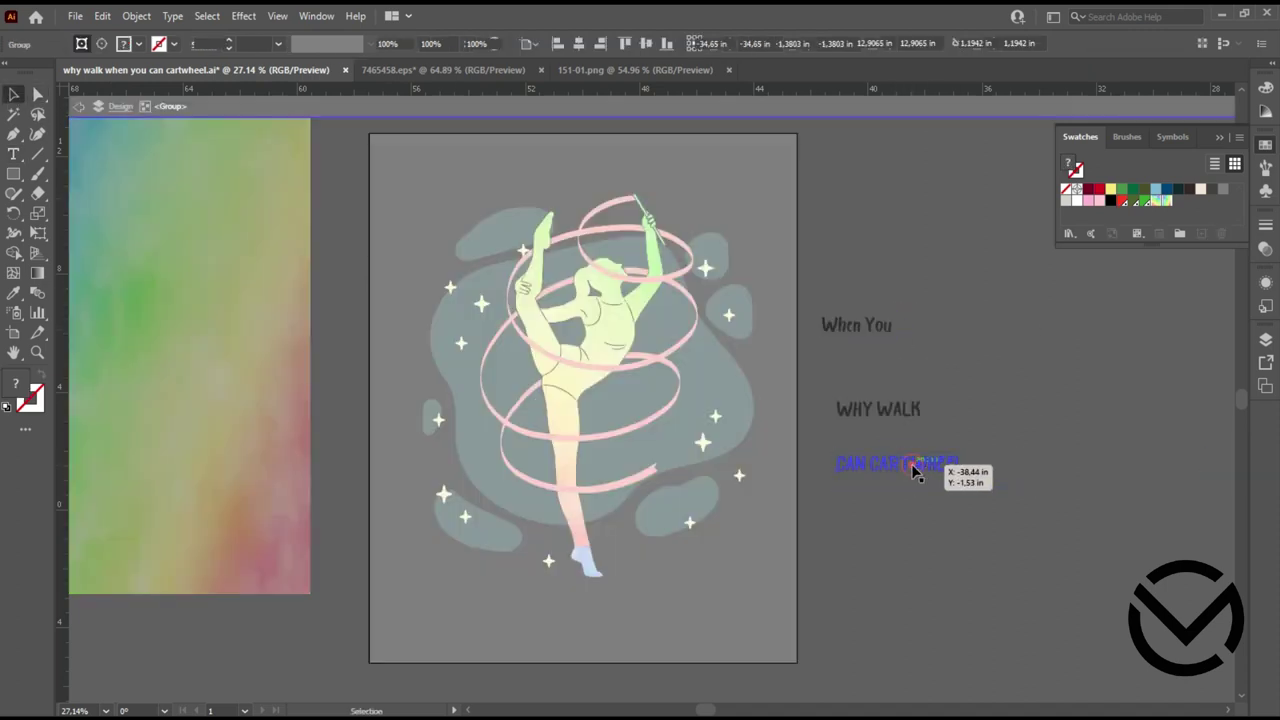
double_click(916, 466)
triple_click(918, 464)
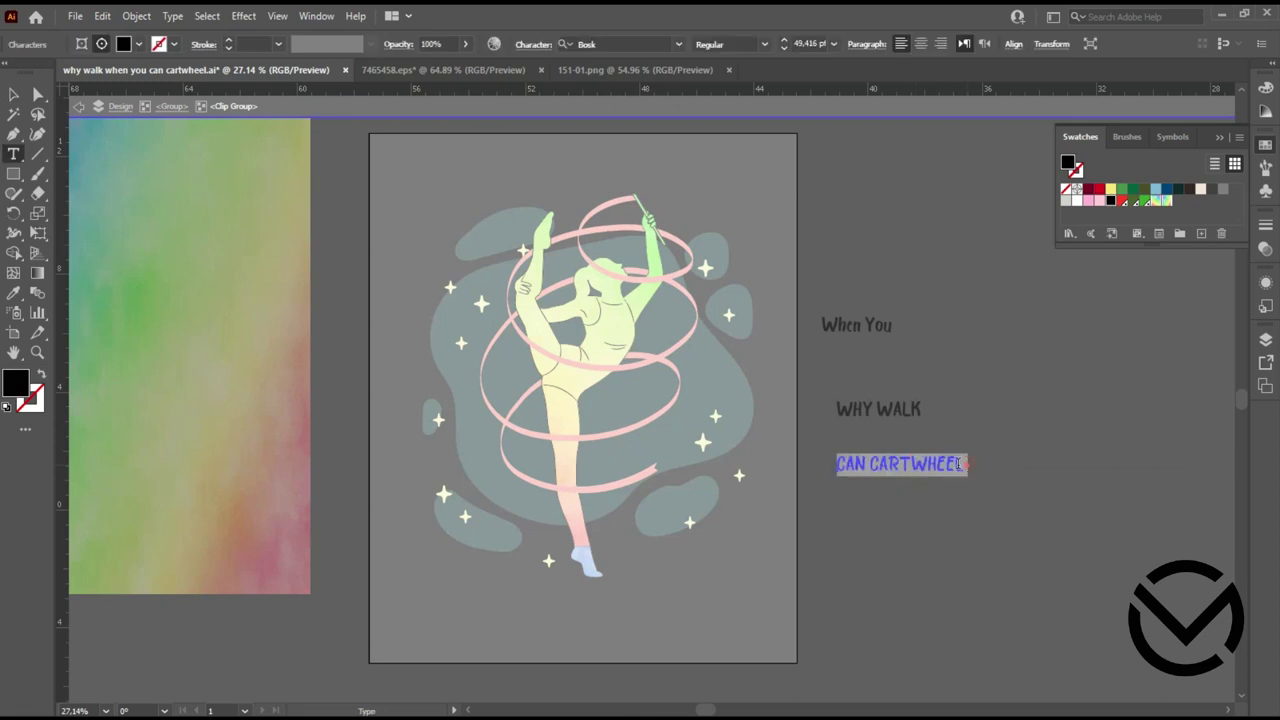
key("BackSpace")
key("Escape")
key("Escape")
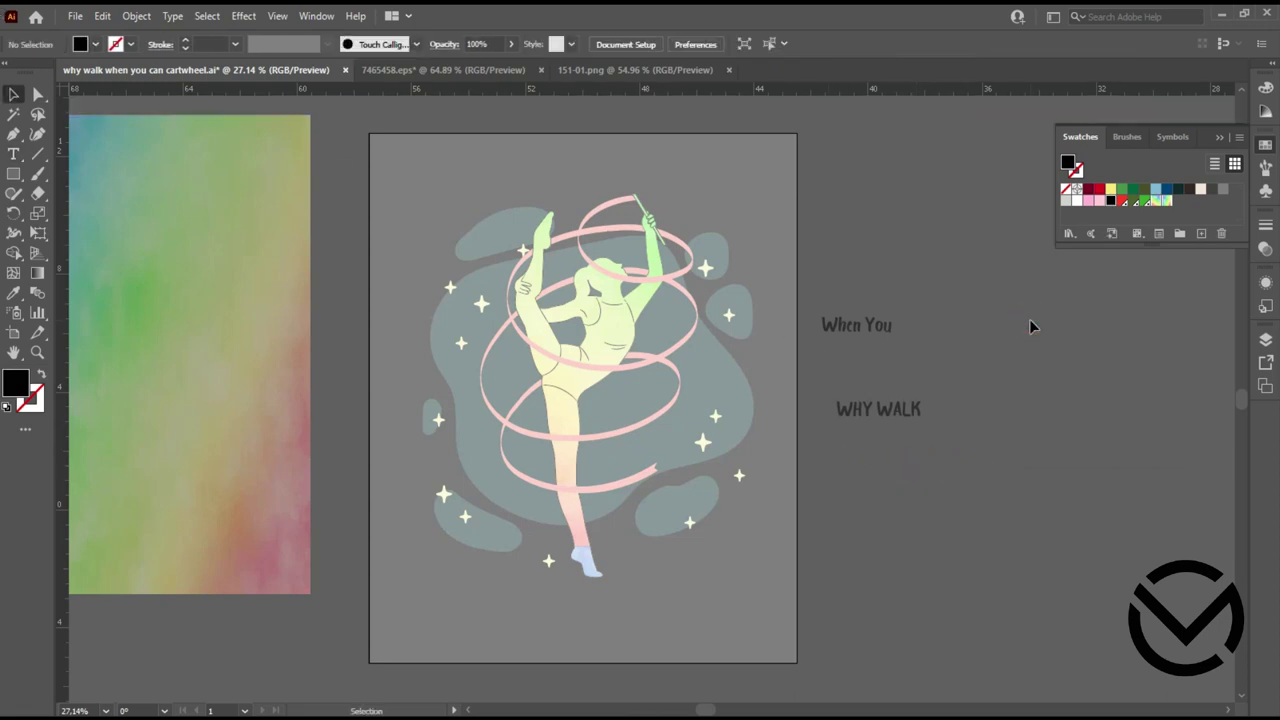
mouse_move(968, 364)
left_mouse_down()
mouse_move(915, 378)
mouse_move(1040, 362)
left_mouse_up()
left_click(971, 486)
key("Delete")
Place When You as separate text lower right, then enlarge CAN CARTWHEEL and raise it
triple_click(870, 323)
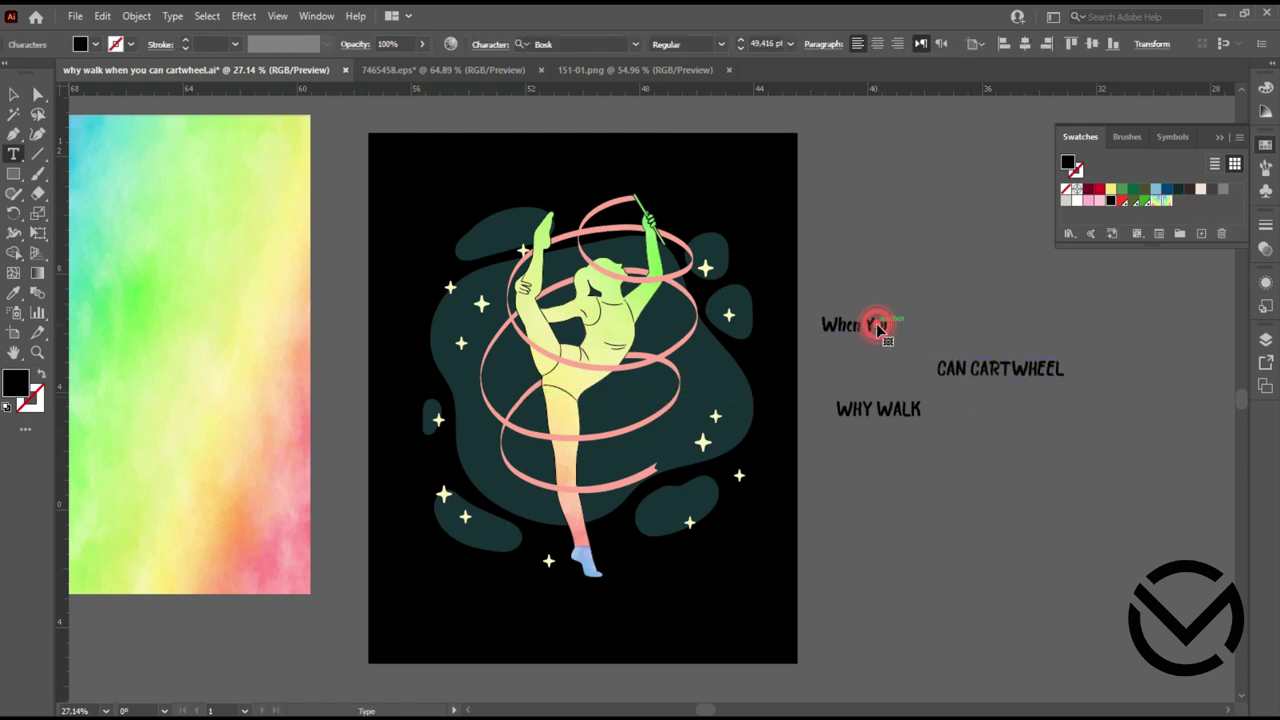
key("BackSpace")
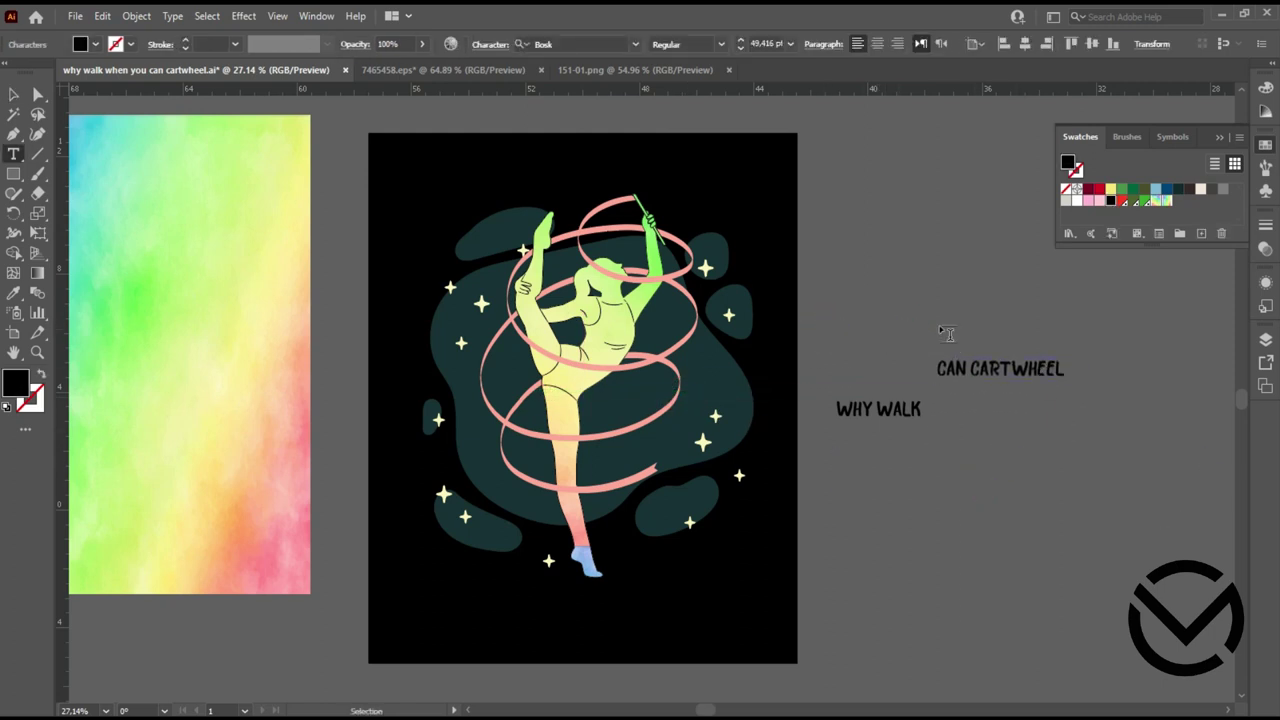
key("Escape")
key("ctrl+z")
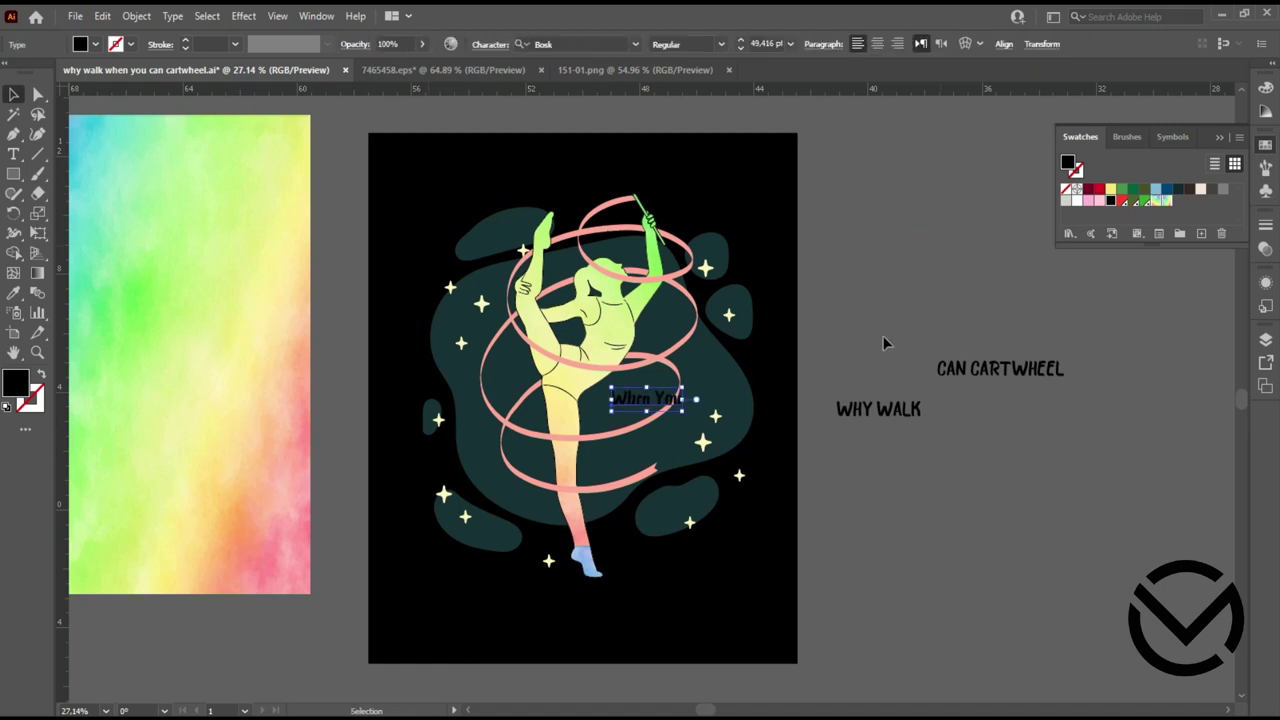
left_click_drag(760, 413, 1020, 440)
left_click(878, 262)
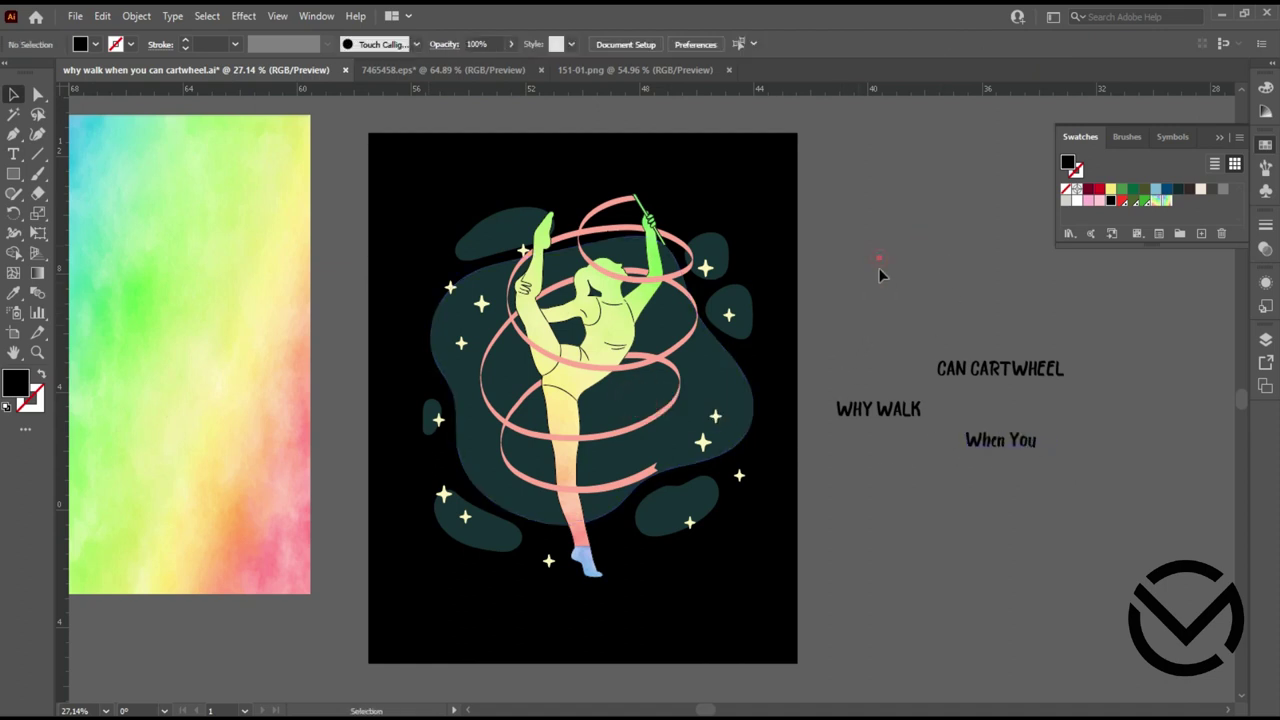
left_click(975, 443)
left_click(971, 500)
left_click(980, 390)
mouse_move(937, 362)
left_mouse_down()
mouse_move(850, 340)
mouse_move(955, 305)
left_mouse_up()
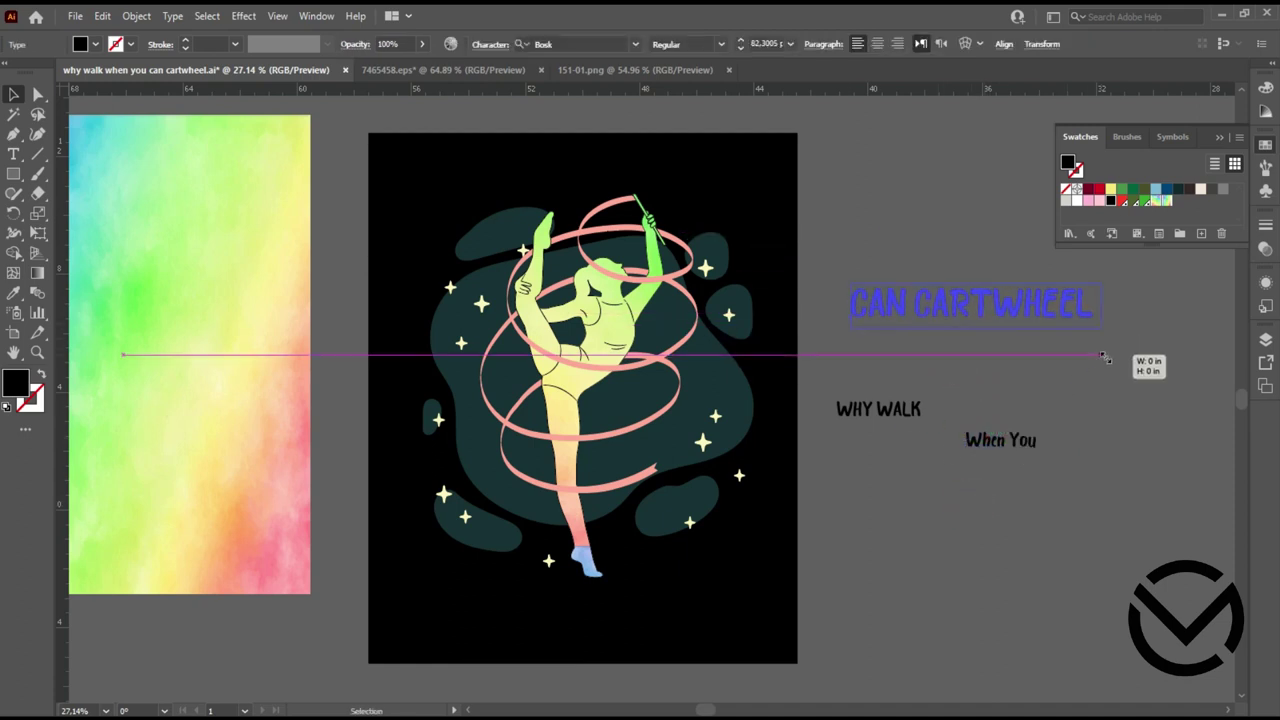
Cut WHY WALK out of its group and paste it as standalone text above CAN CARTWHEEL
left_click_drag(877, 408, 884, 532)
double_click(924, 538)
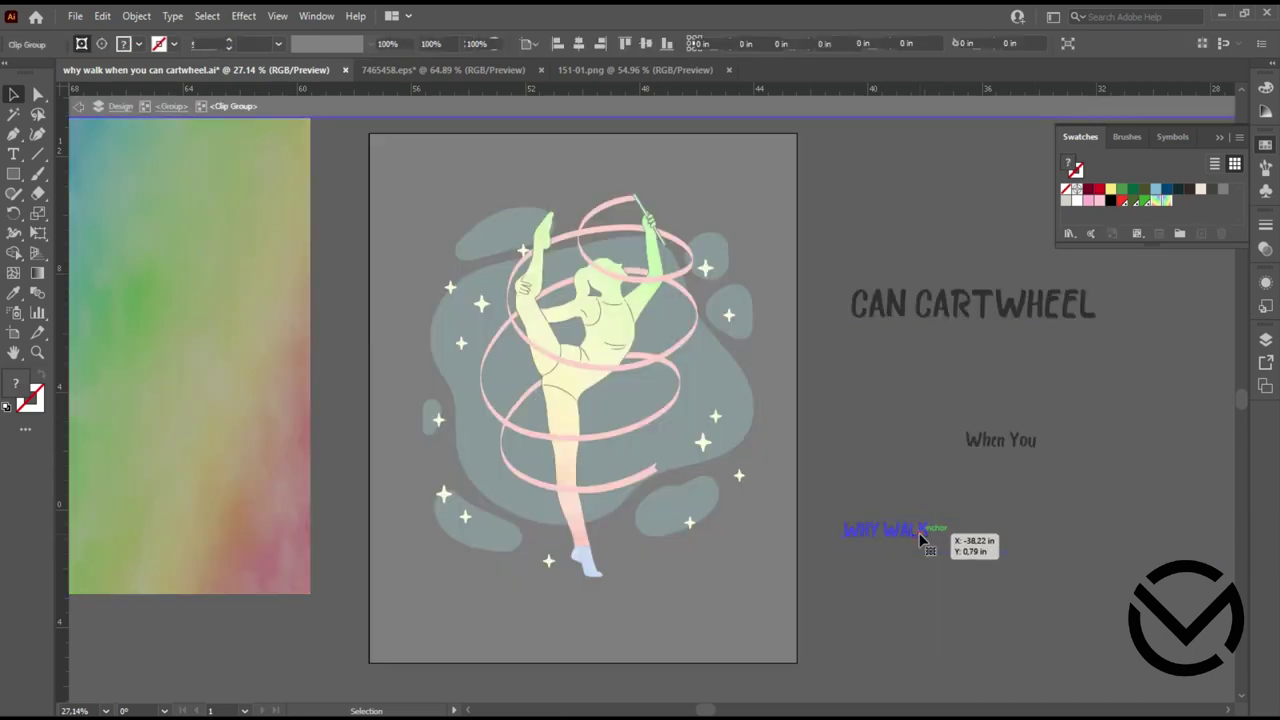
triple_click(916, 531)
left_click_drag(926, 530, 840, 530)
key("ctrl+x")
key("Escape")
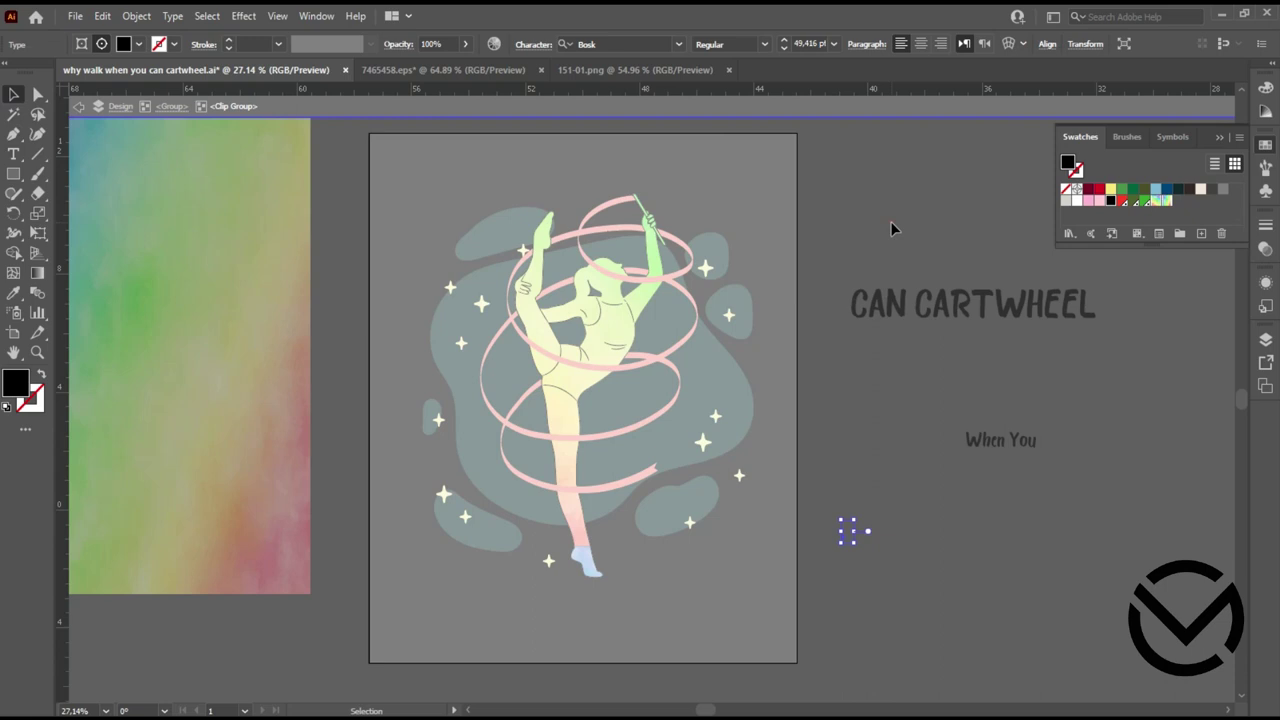
double_click(890, 221)
key("ctrl+v")
left_click_drag(647, 397, 897, 250)
Enlarge the standalone WHY WALK text to about 120 pt
left_click_drag(889, 463, 1037, 570)
left_click(914, 346)
left_click(880, 248)
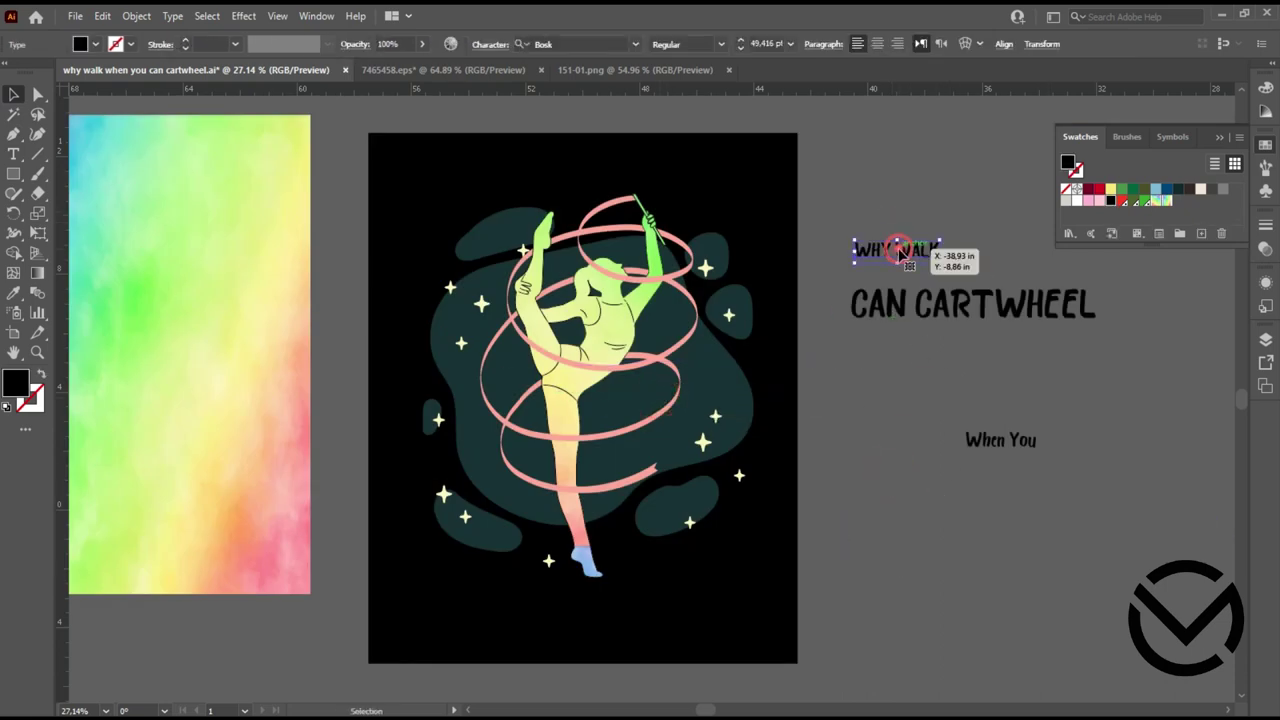
mouse_move(940, 238)
left_mouse_down()
mouse_move(1046, 256)
mouse_move(973, 243)
left_mouse_up()
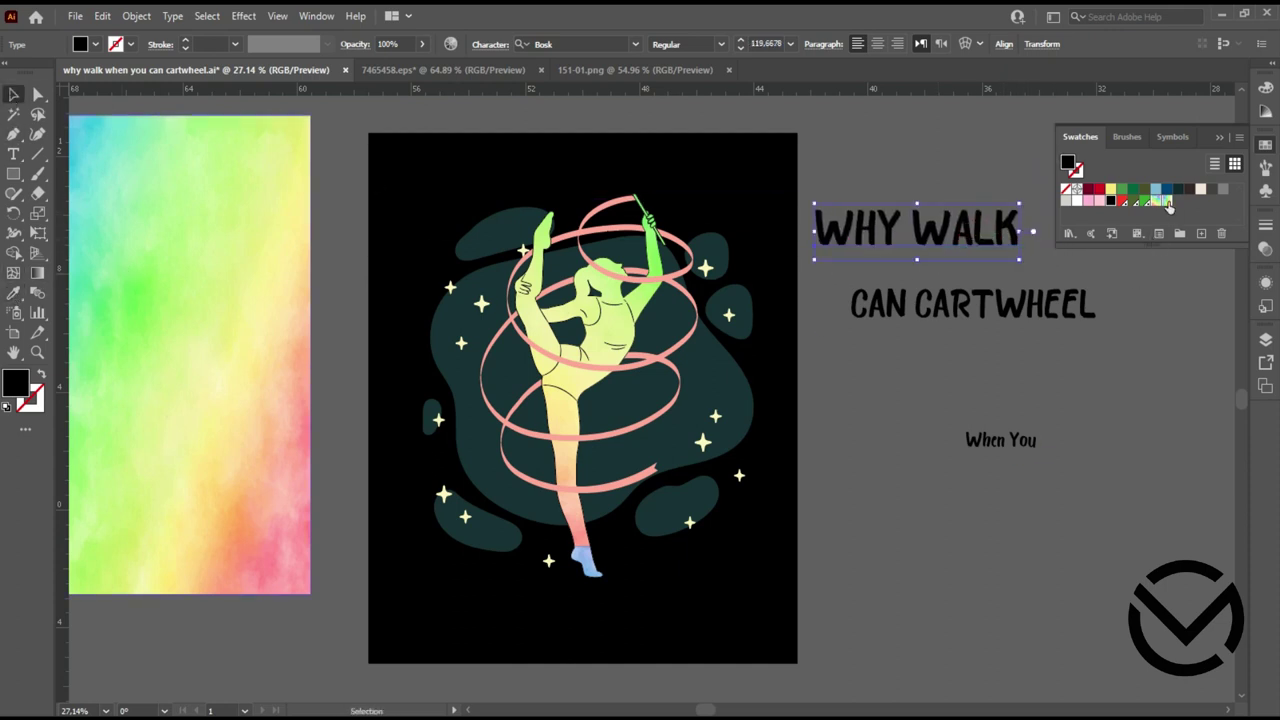
Fill WHY WALK with the rainbow gradient and apply an upward Arc warp of about 17% bend
left_click(1168, 204)
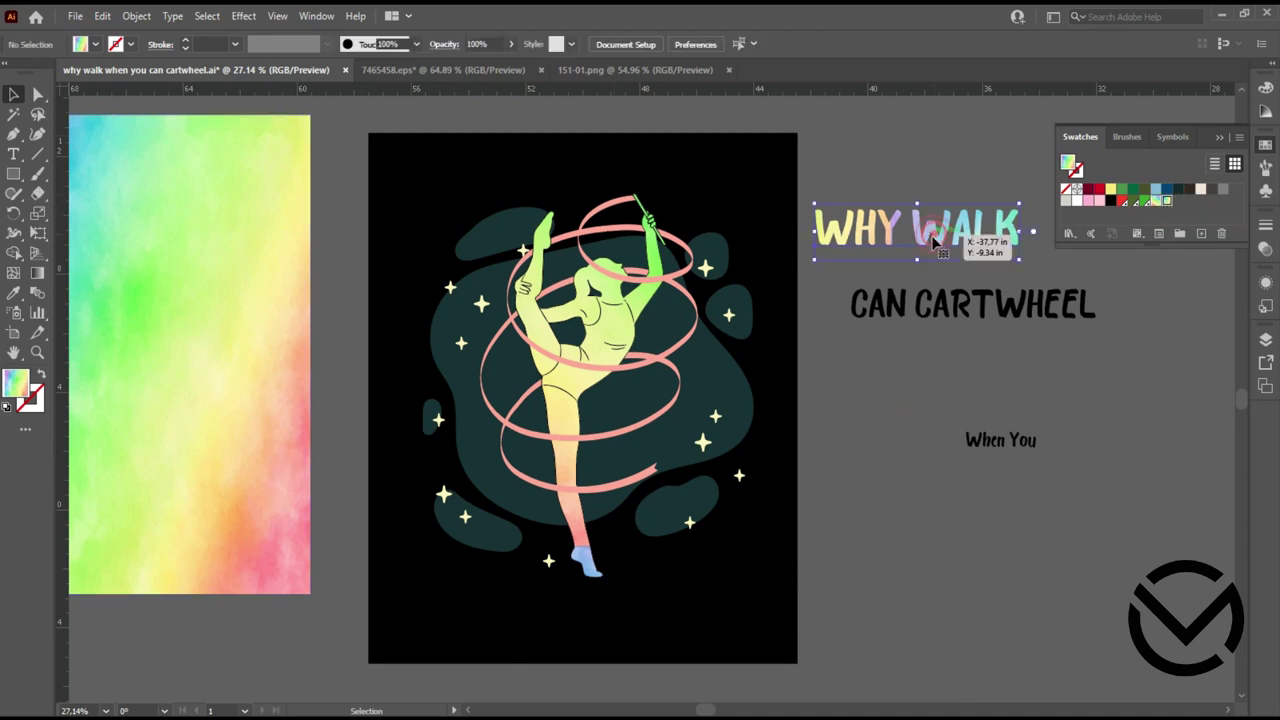
left_click_drag(942, 240, 942, 545)
left_click(172, 16)
left_click(243, 16)
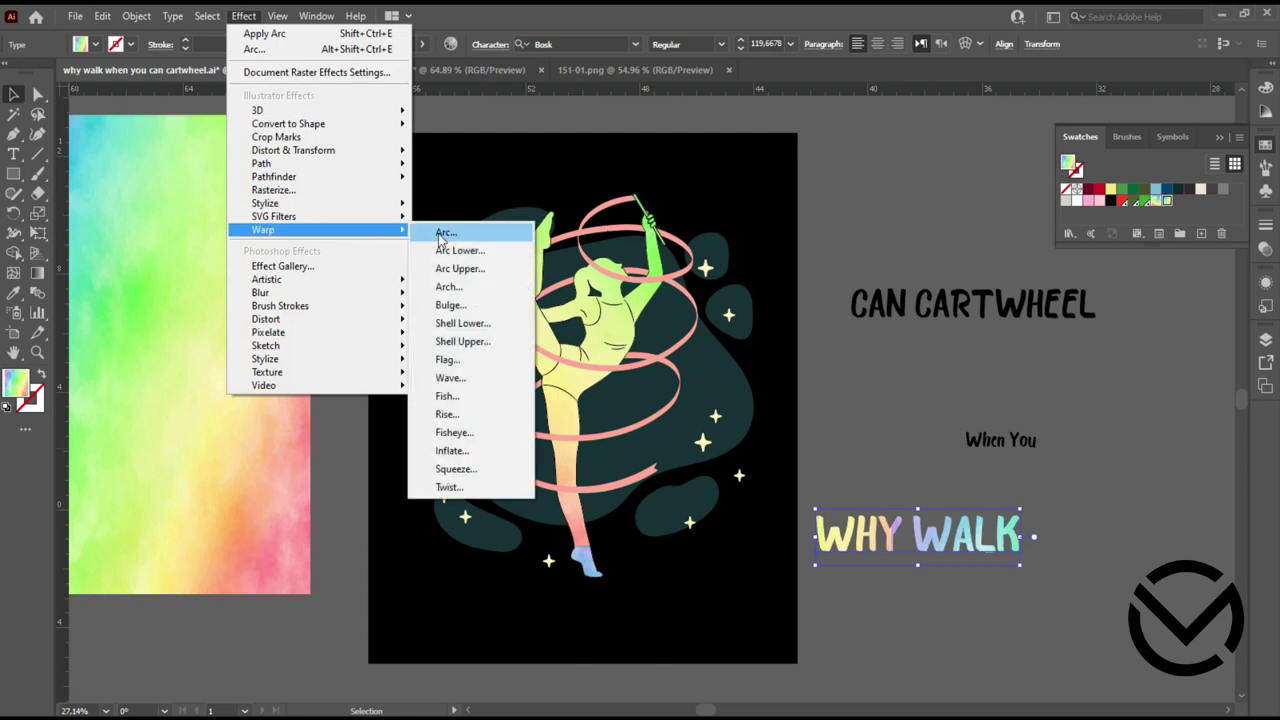
mouse_move(263, 229)
left_click(452, 236)
left_click_drag(957, 318, 985, 318)
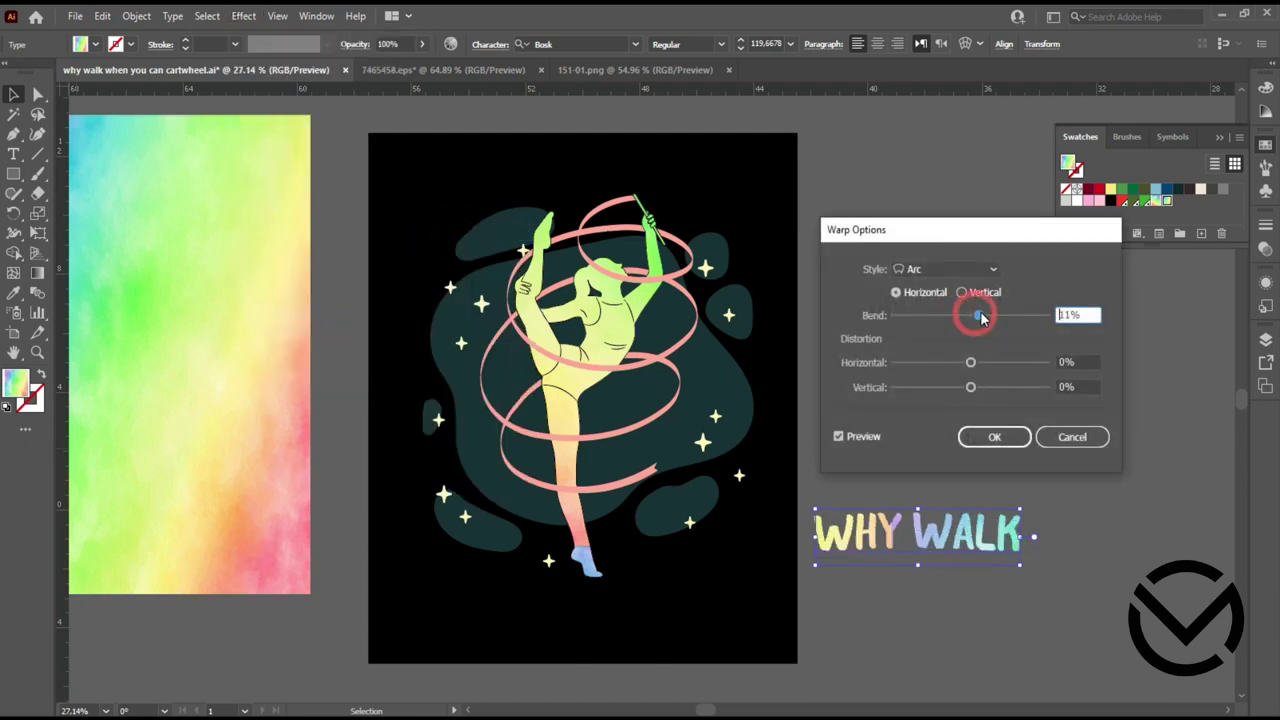
left_click(1000, 443)
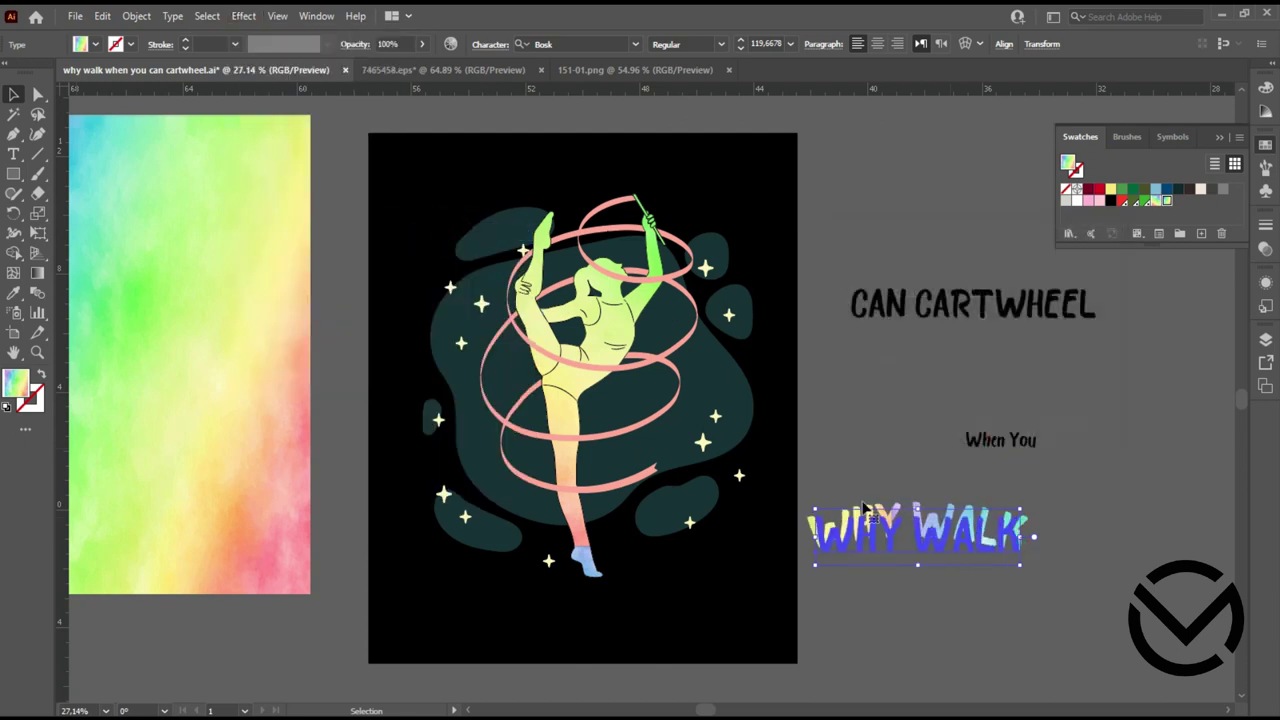
Expand the warped WHY WALK, place it atop the poster, and tilt it about 19°
left_click(148, 16)
left_click(163, 221)
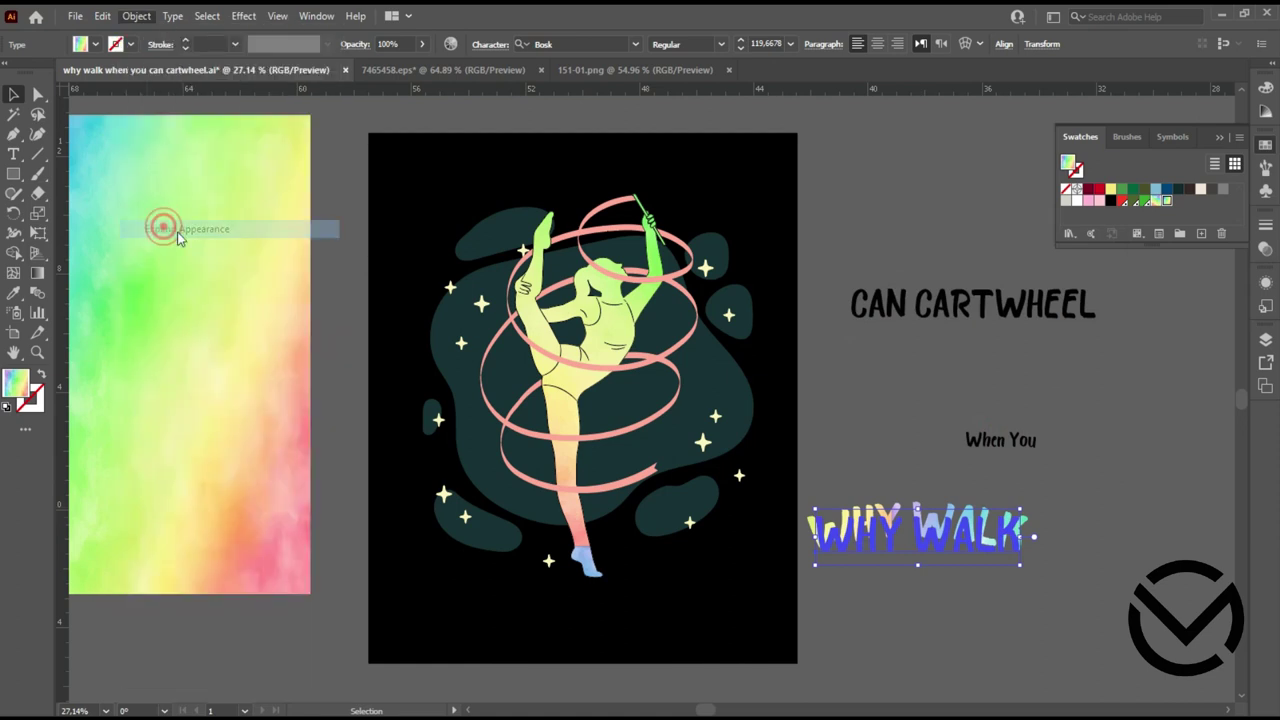
left_click(940, 575)
left_click(942, 531)
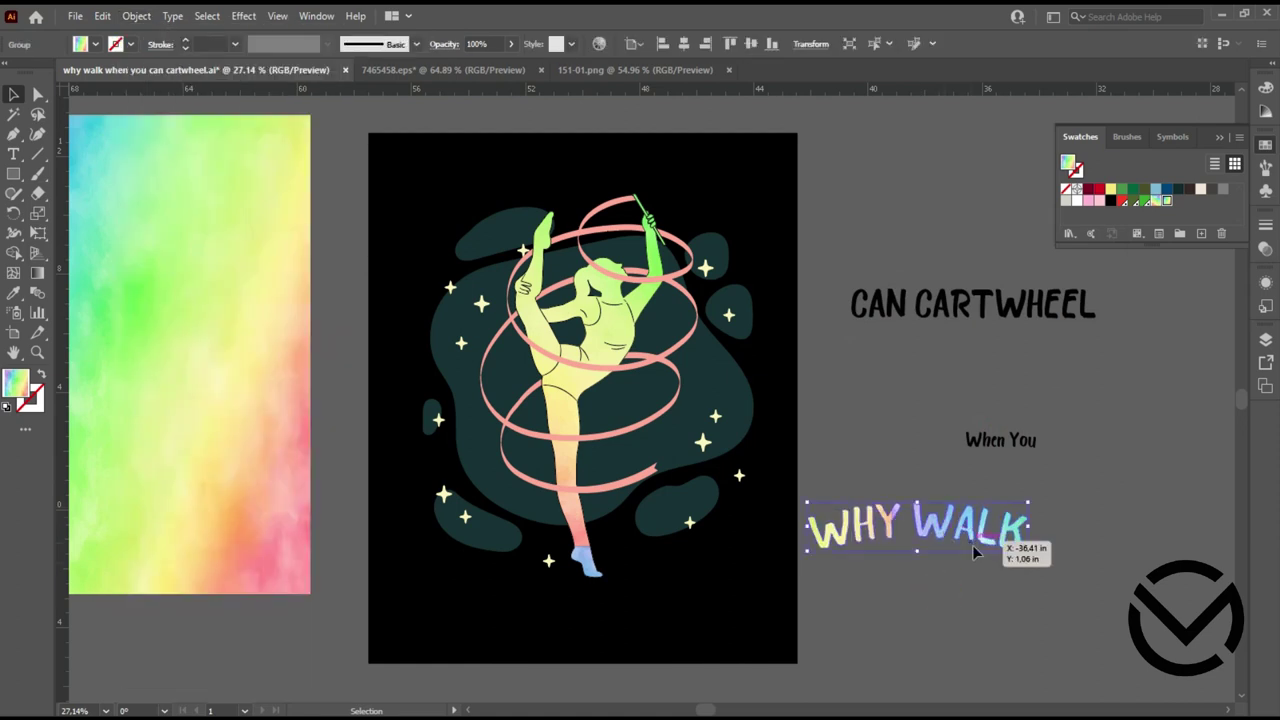
left_click_drag(944, 531, 537, 190)
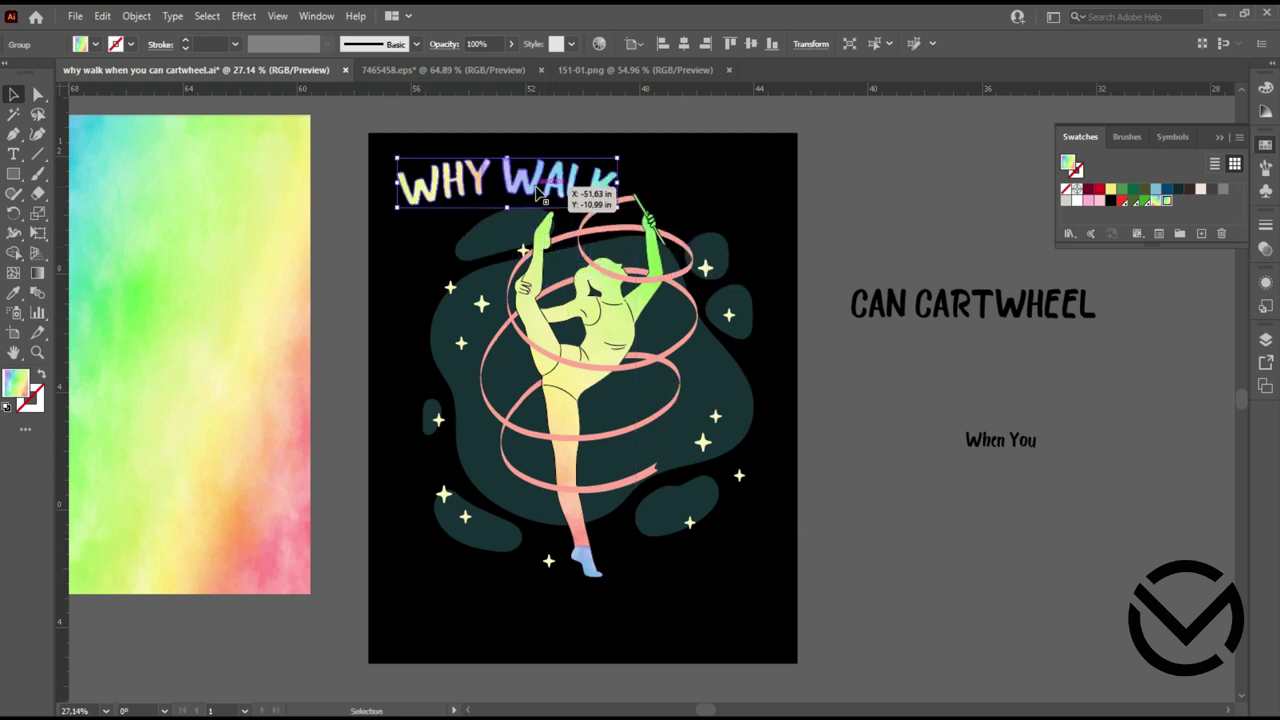
left_click_drag(621, 153, 617, 115)
Select CAN CARTWHEEL and fill it with the rainbow gradient
left_click(675, 122)
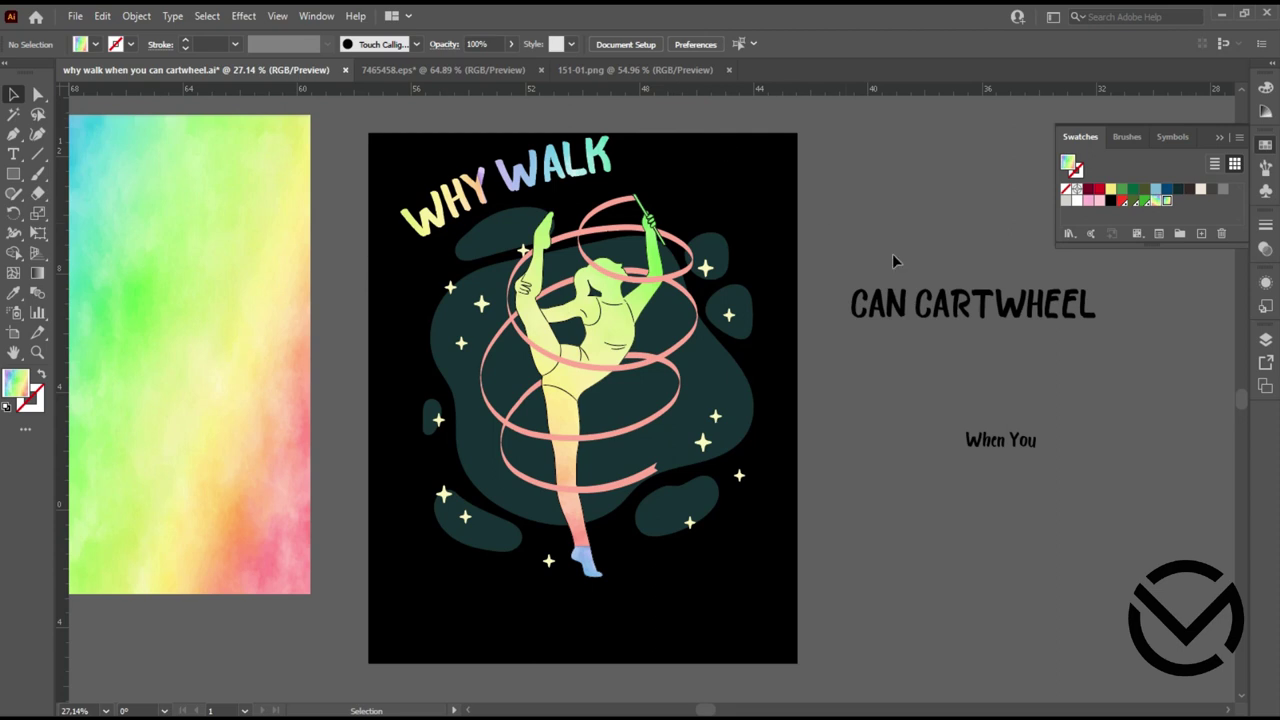
left_click_drag(945, 300, 1091, 240)
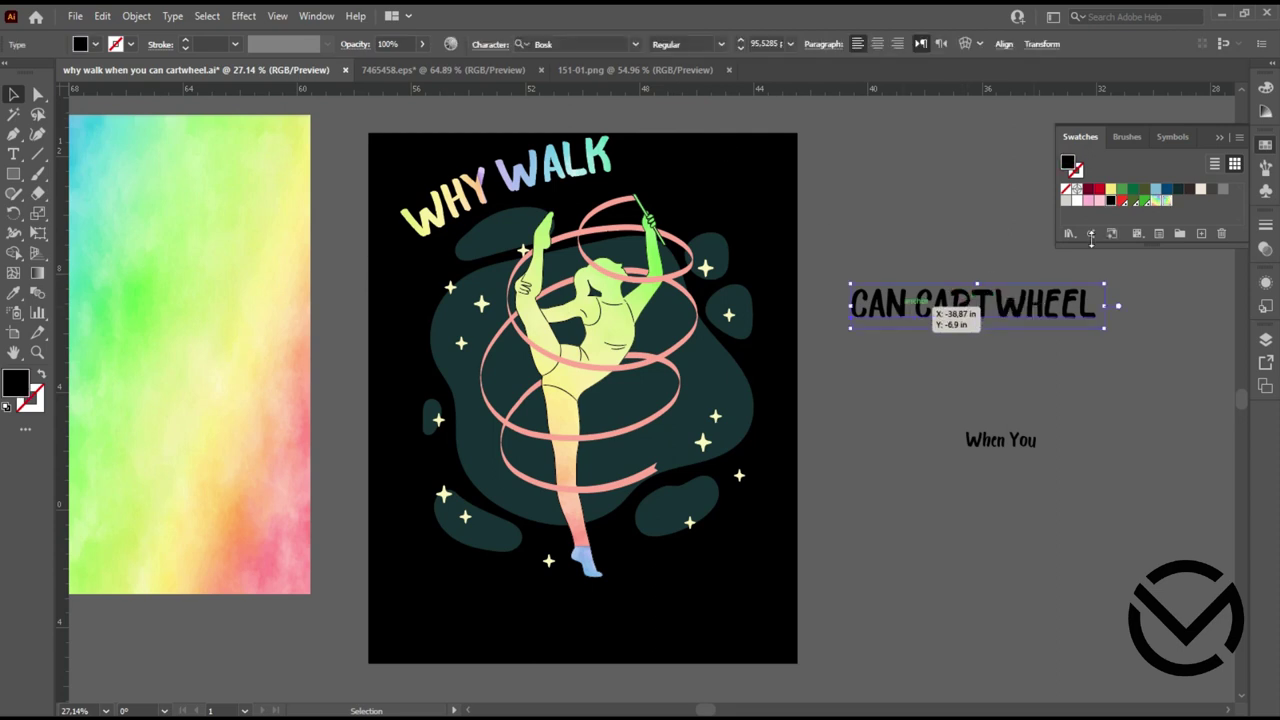
left_click(1166, 200)
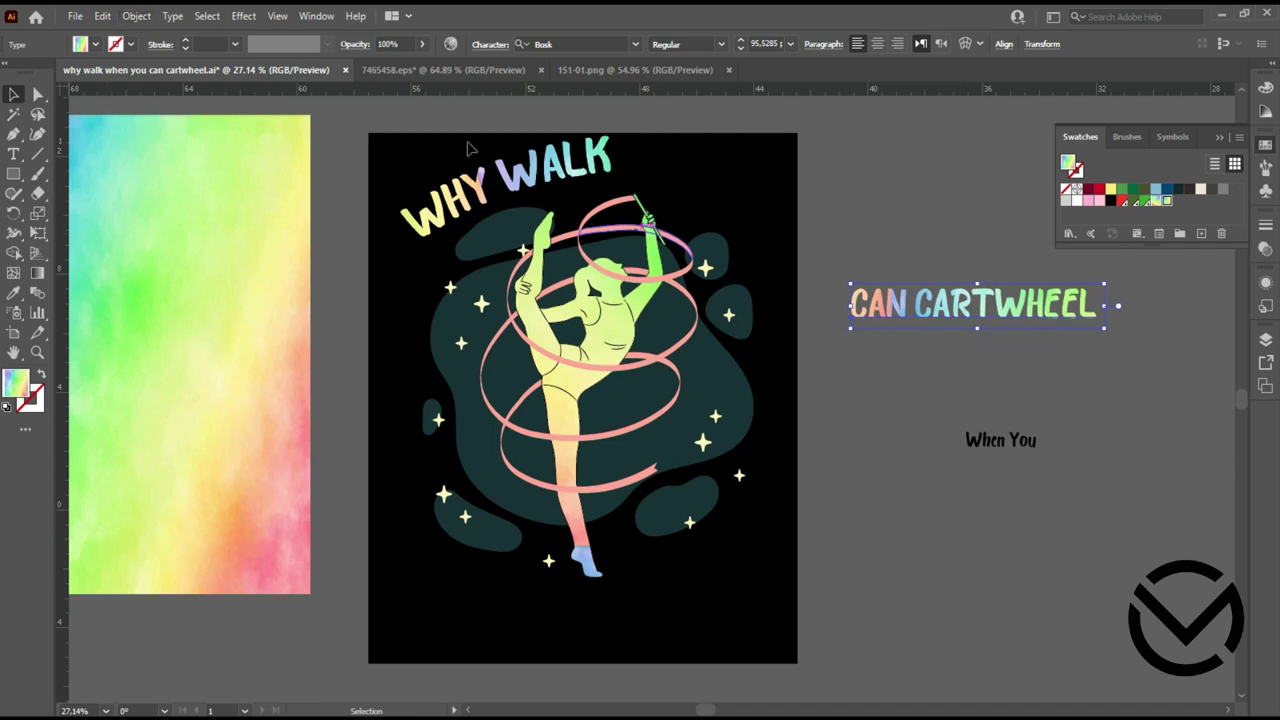
Duplicate it below, deleting CAN from the top line and CARTWHEEL from the copy
left_click_drag(995, 310, 995, 358)
key("t")
left_click_drag(916, 303, 857, 304)
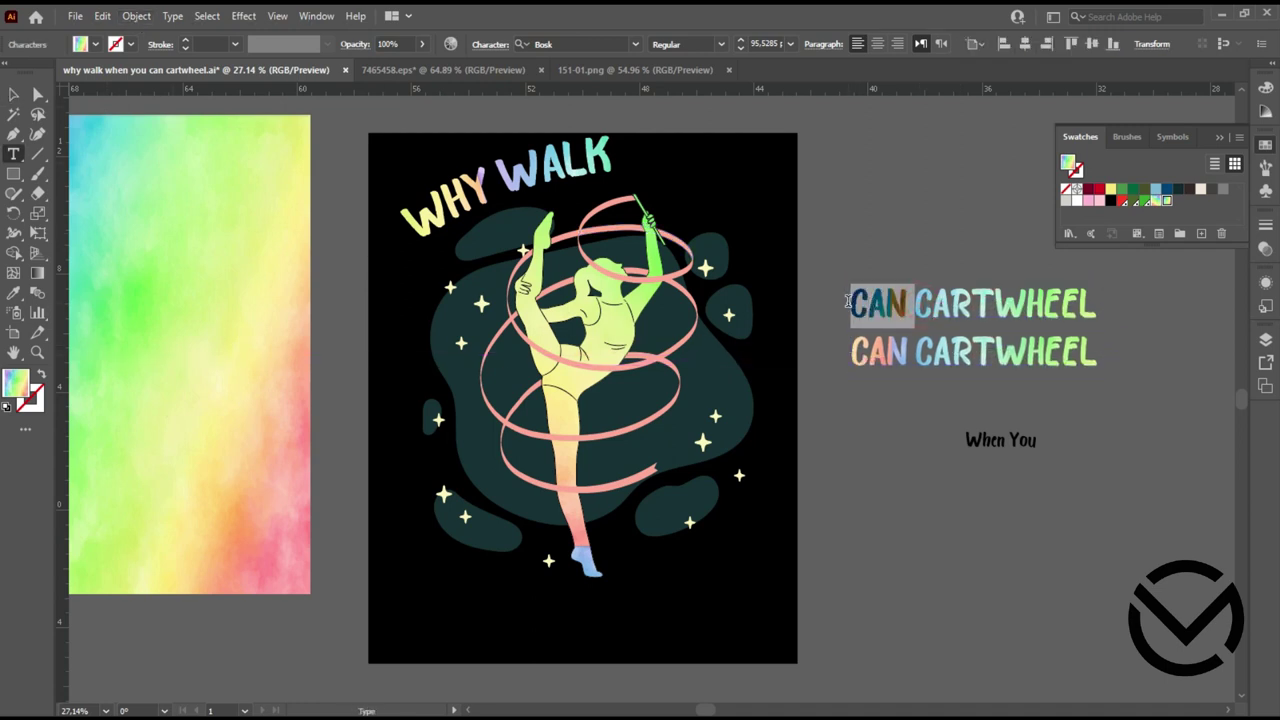
key("BackSpace")
left_click_drag(906, 350, 1100, 355)
key("BackSpace")
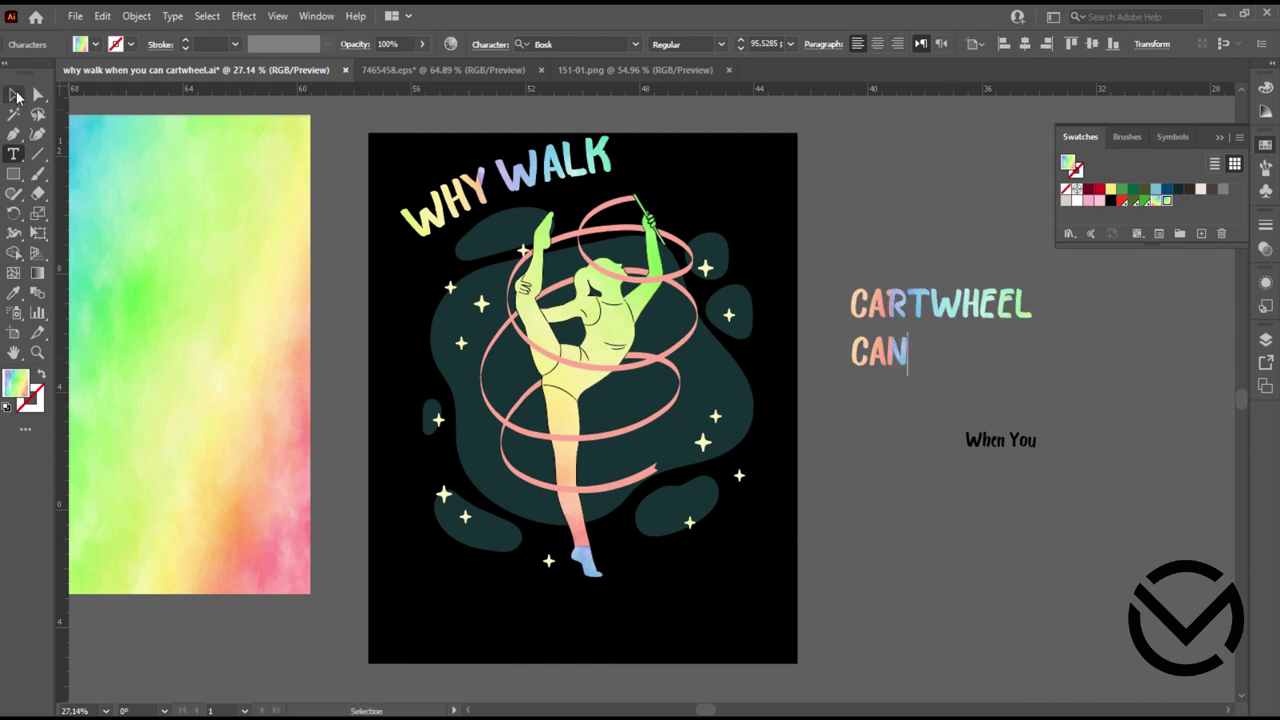
left_click(15, 95)
left_click(172, 16)
mouse_move(263, 230)
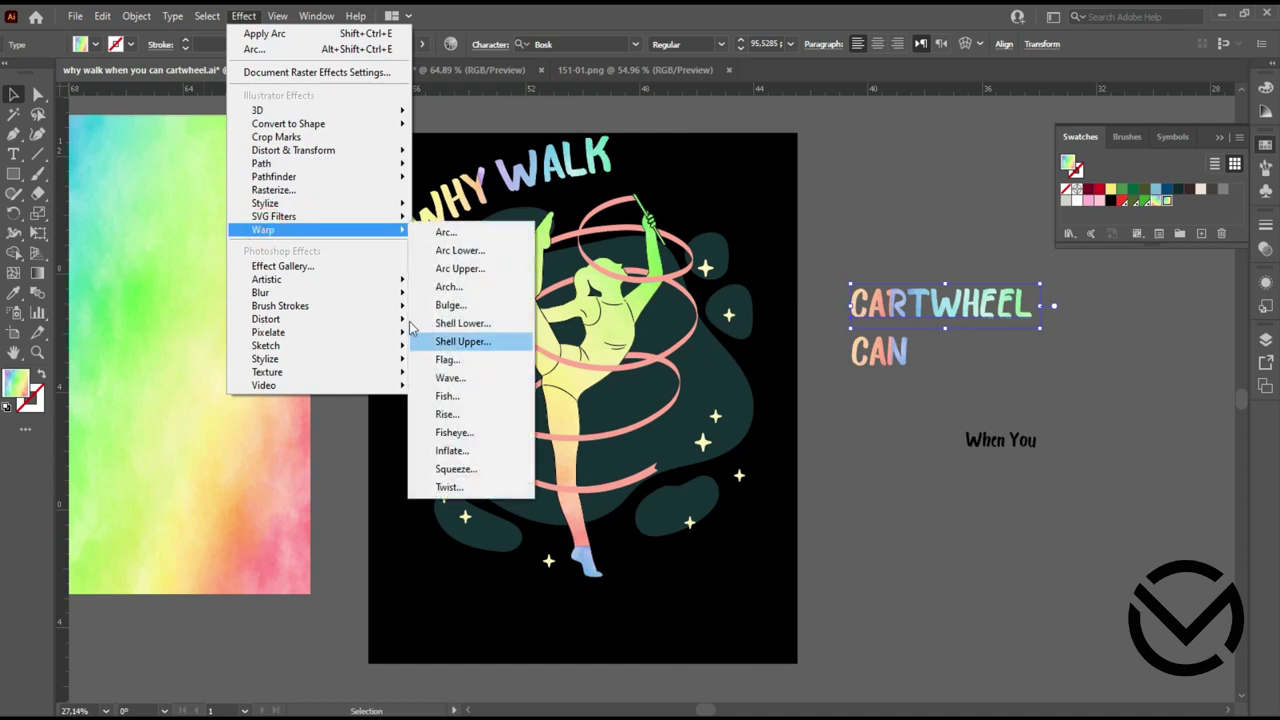
Apply an Arc warp to CARTWHEEL and expand its appearance into fixed artwork
left_click(455, 232)
left_click_drag(1010, 315, 984, 317)
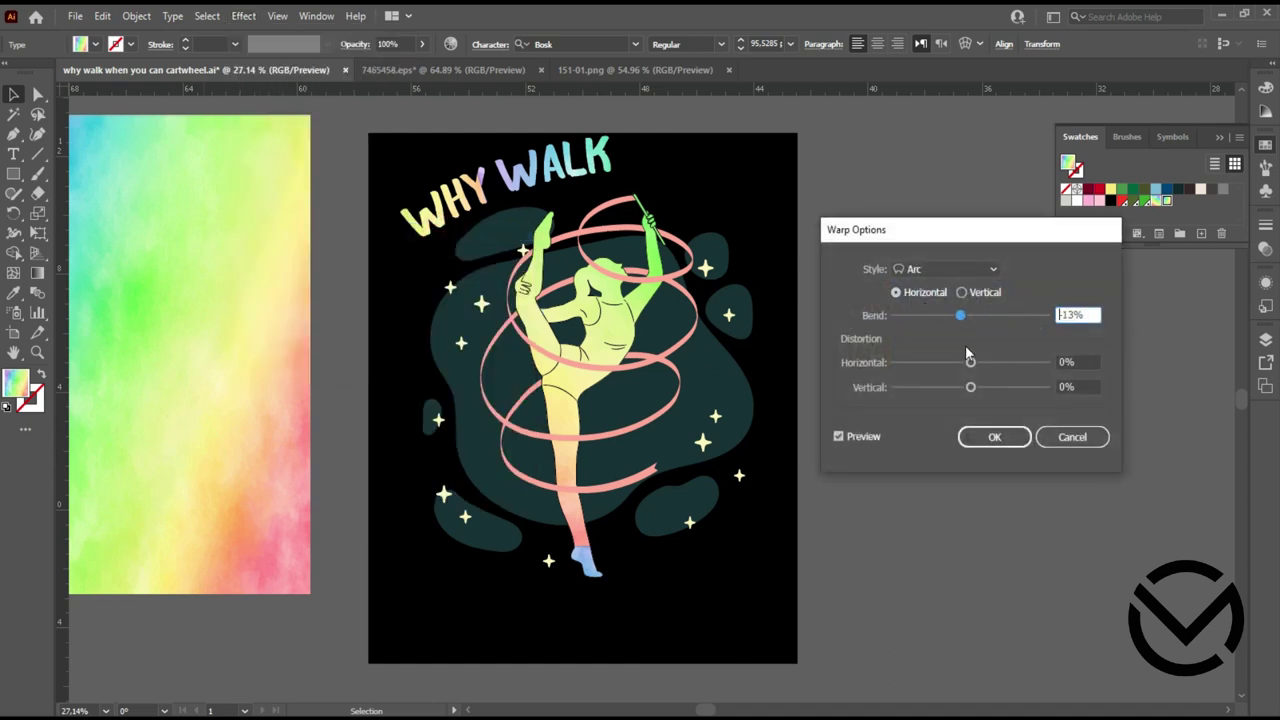
left_click(994, 437)
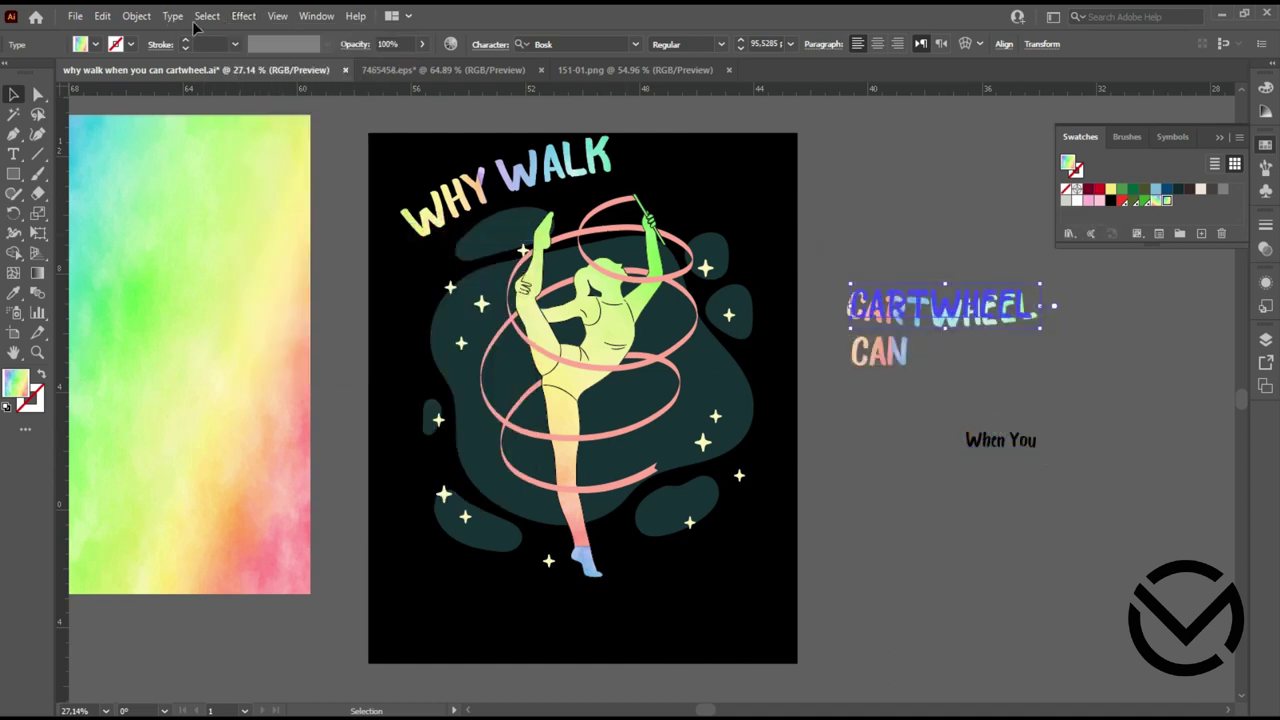
left_click(136, 16)
left_click(165, 231)
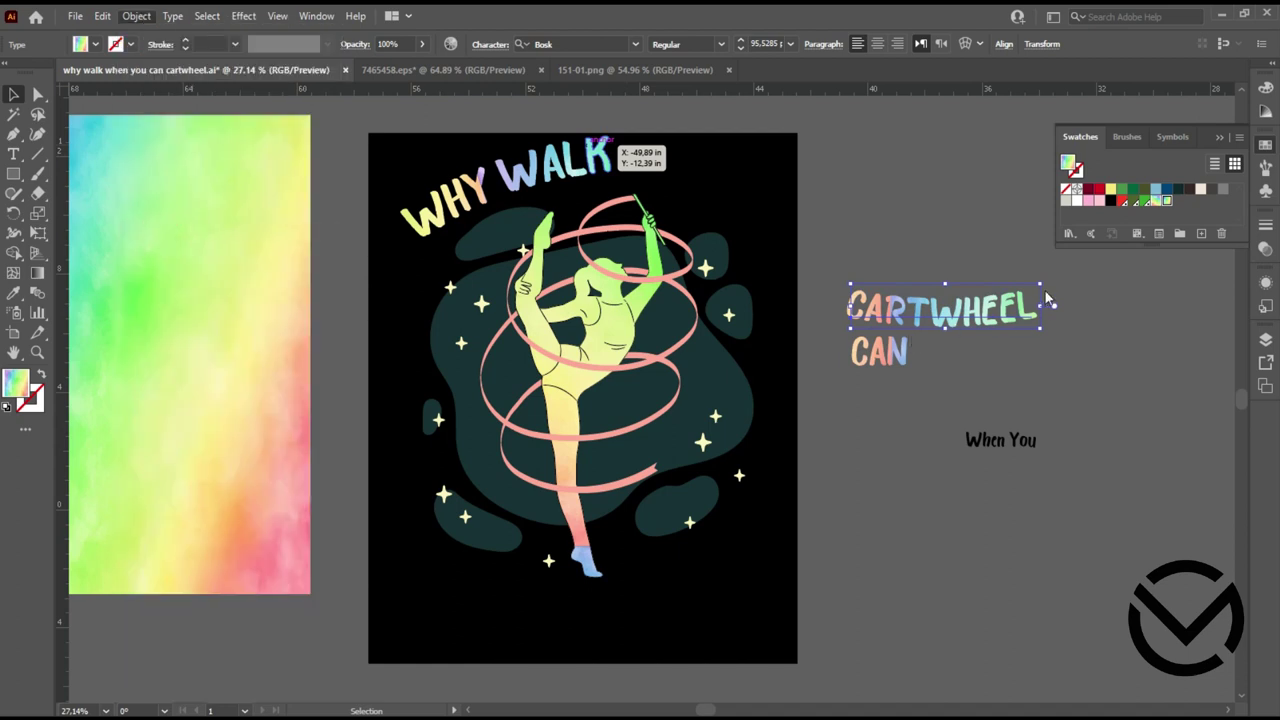
Tilt CARTWHEEL about 31° and drop it at the poster's lower right
left_click_drag(1040, 333, 1072, 268)
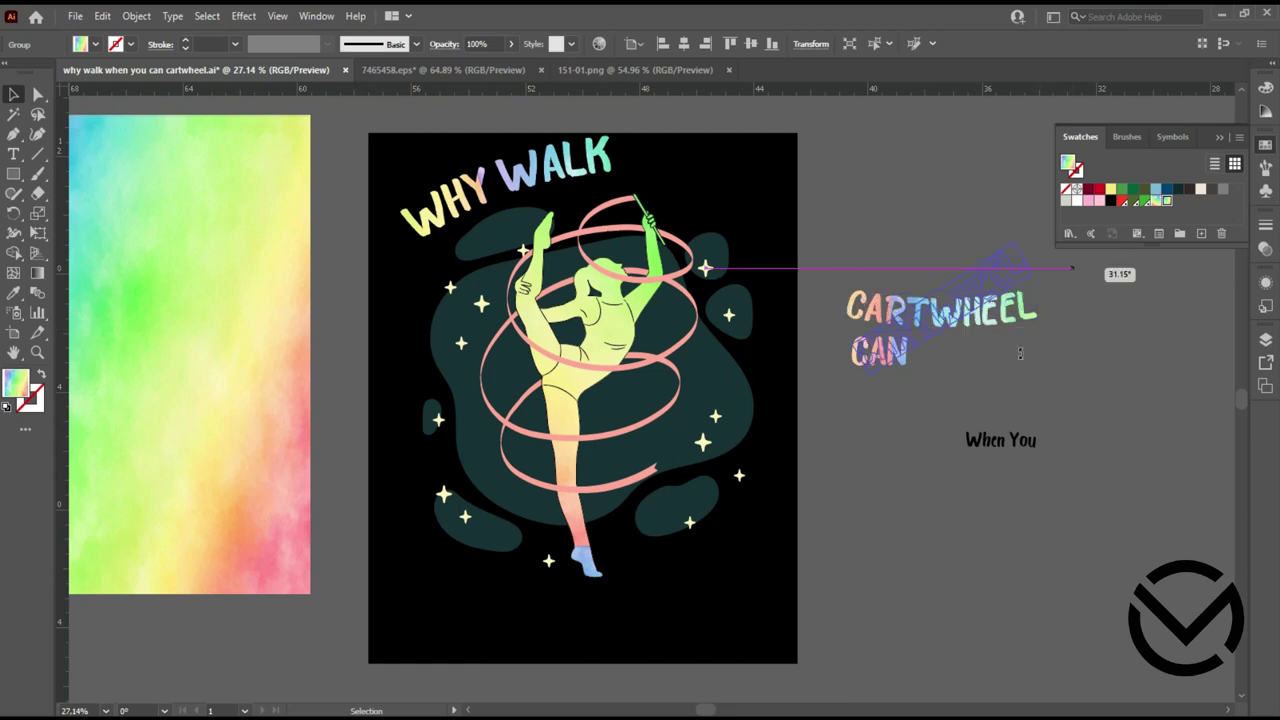
left_click_drag(1000, 353, 997, 354)
left_click(997, 354)
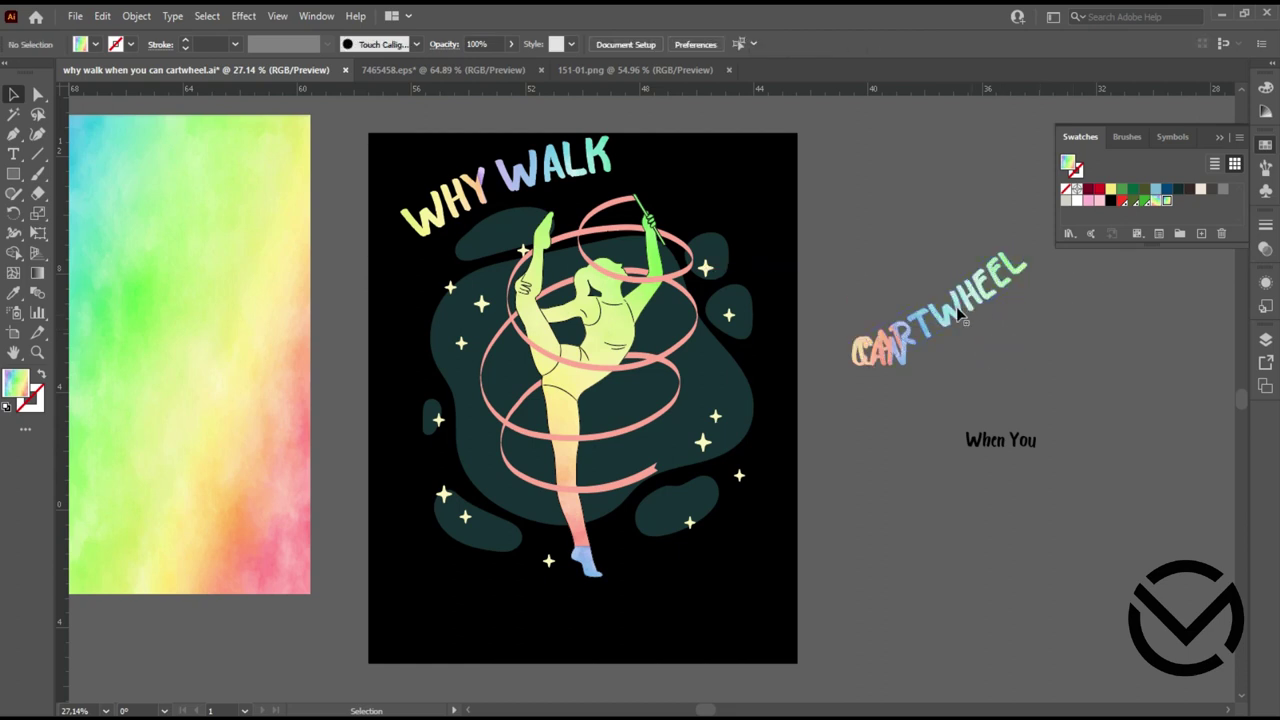
left_click_drag(957, 316, 726, 542)
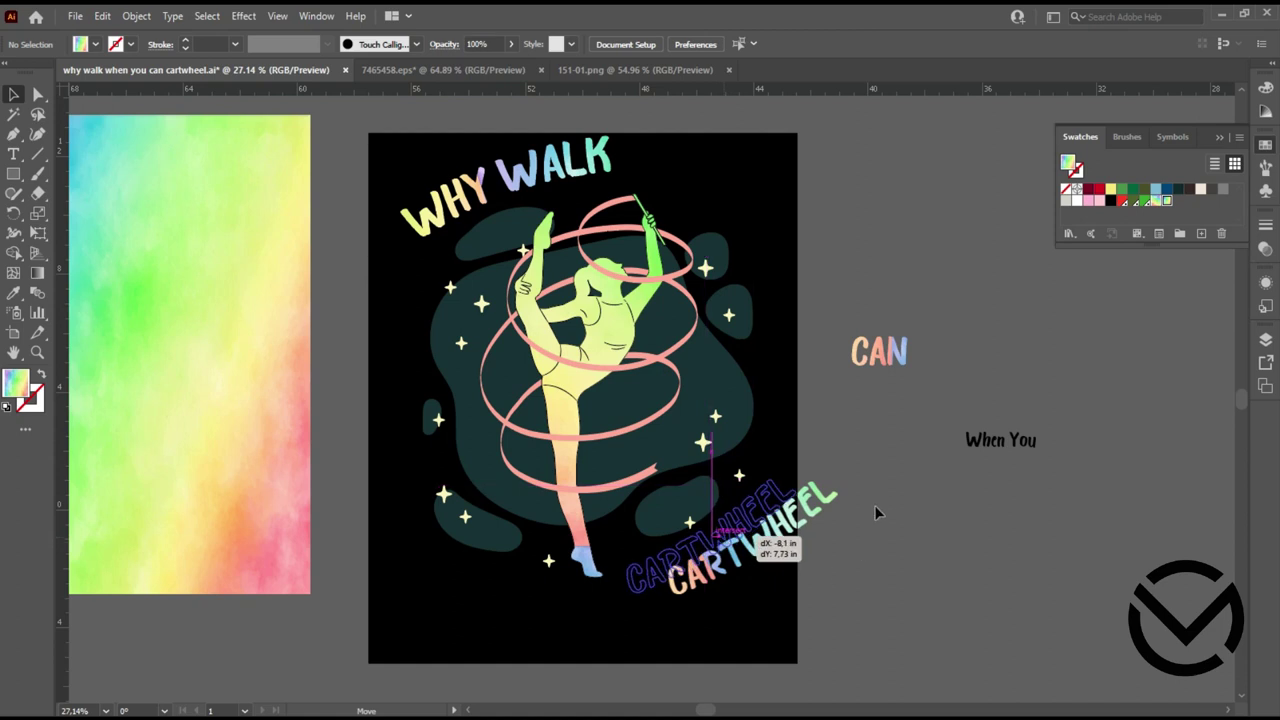
left_click_drag(886, 505, 886, 508)
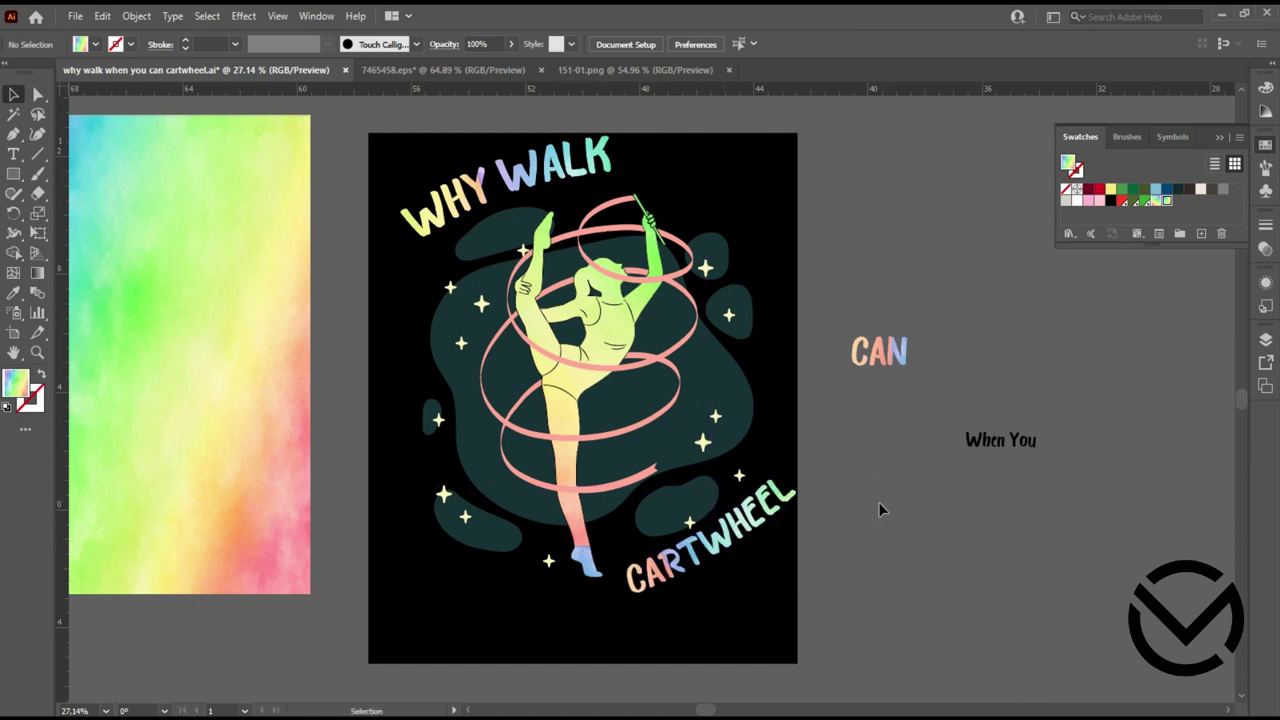
Ungroup the gymnast artwork and enlarge the figure with her ribbon, shifting them up-right
left_click(596, 325)
right_click(602, 316)
left_click(643, 483)
left_click(822, 360)
left_click(614, 316)
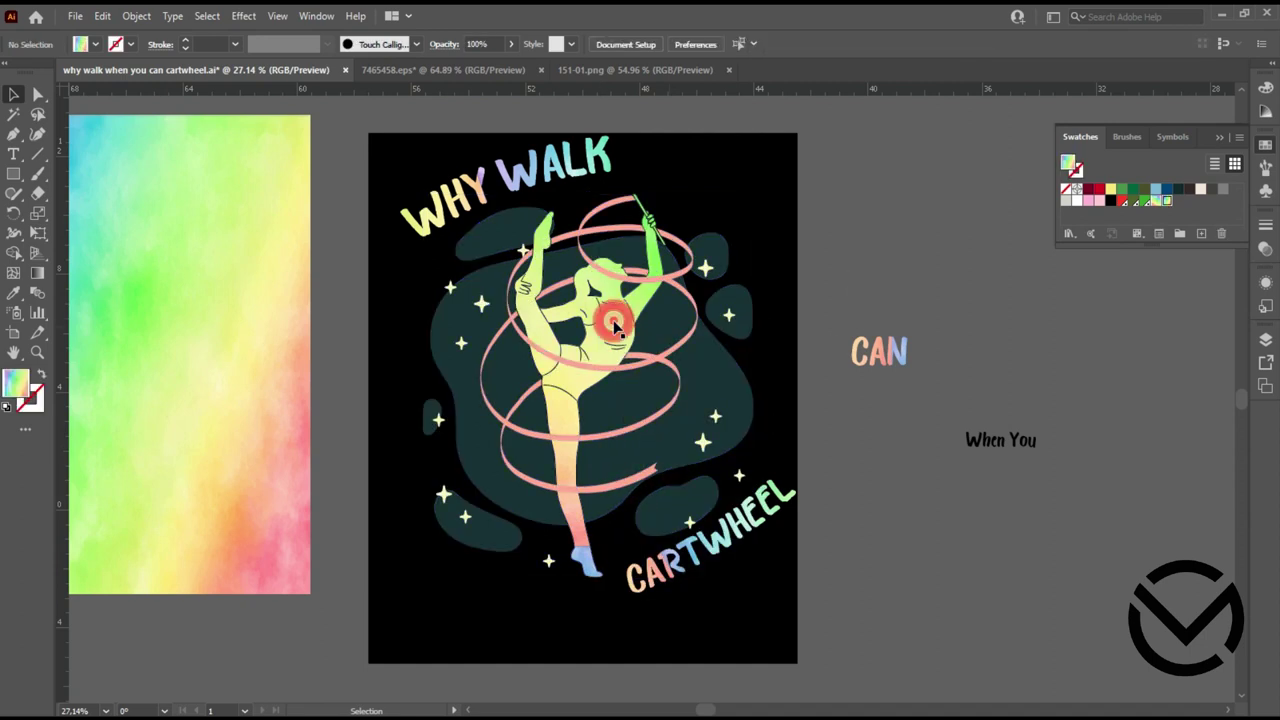
left_click(628, 489, "shift")
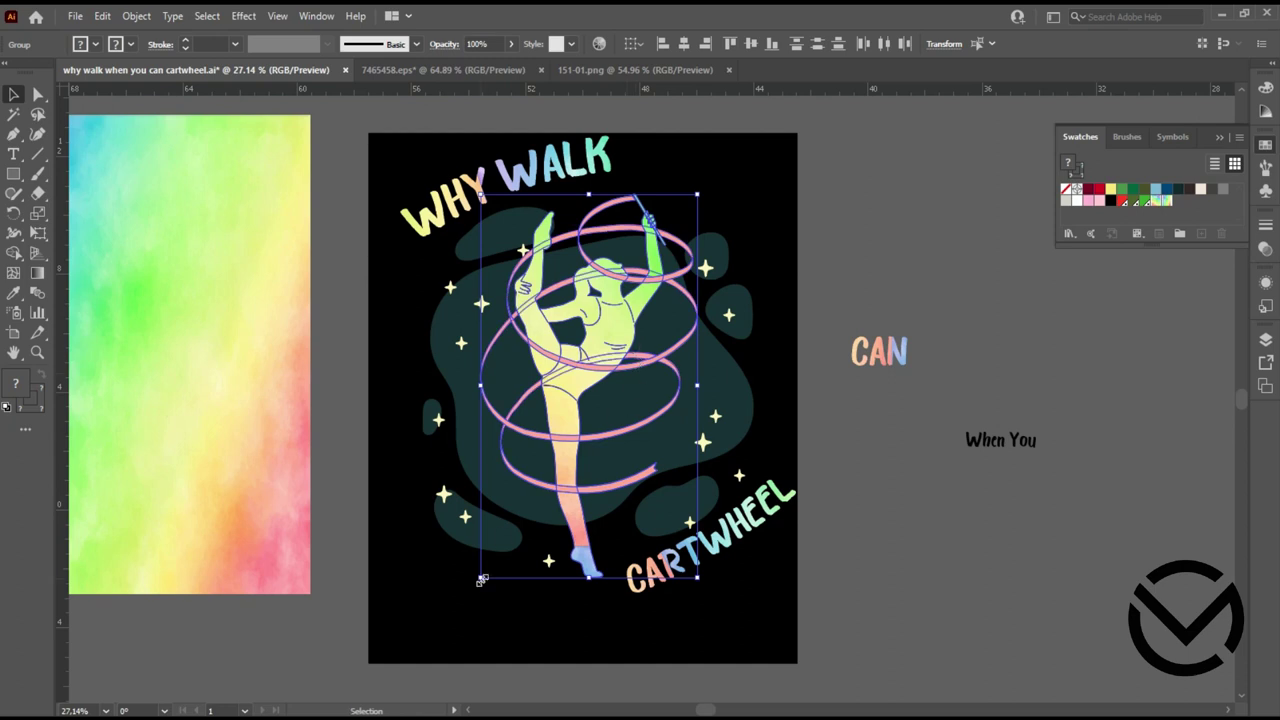
left_click_drag(481, 579, 451, 633)
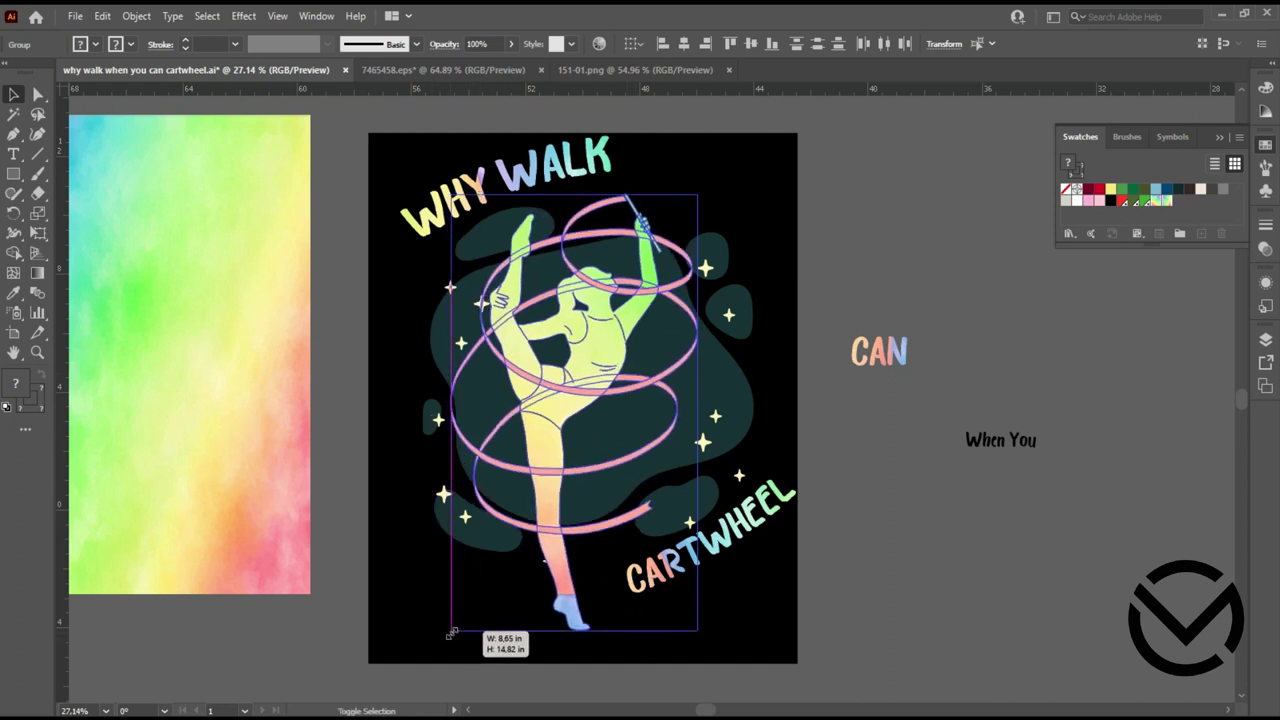
left_click_drag(560, 412, 576, 404)
Rotate CAN and set it beside her foot, nudging CARTWHEEL slightly left and down
left_click(882, 340)
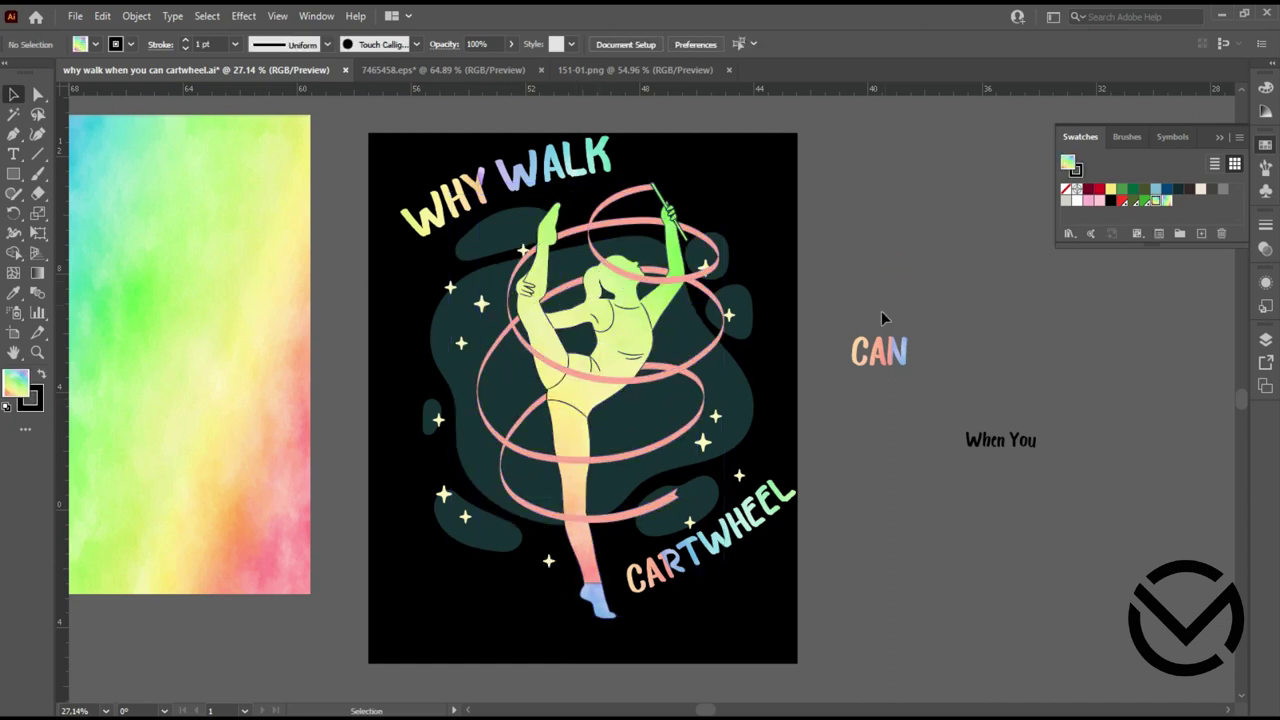
mouse_move(908, 368)
left_mouse_down()
mouse_move(918, 380)
mouse_move(575, 625)
left_mouse_up()
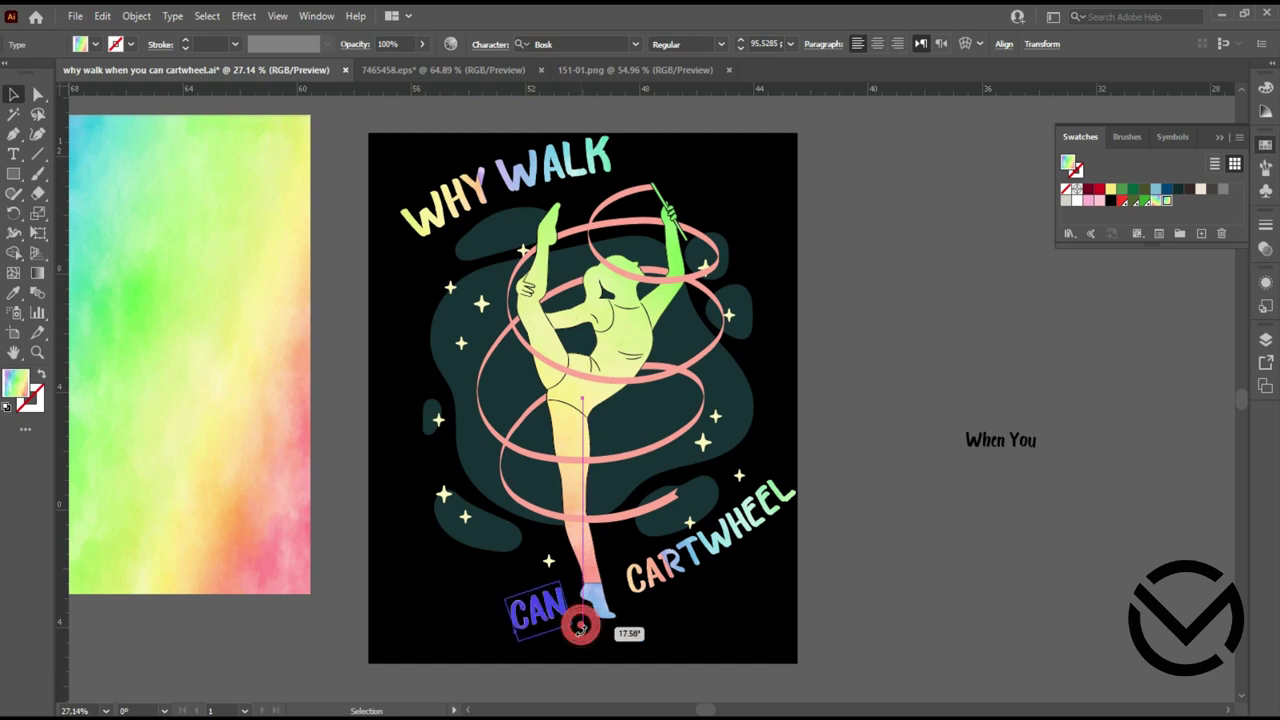
left_click_drag(540, 621, 541, 619)
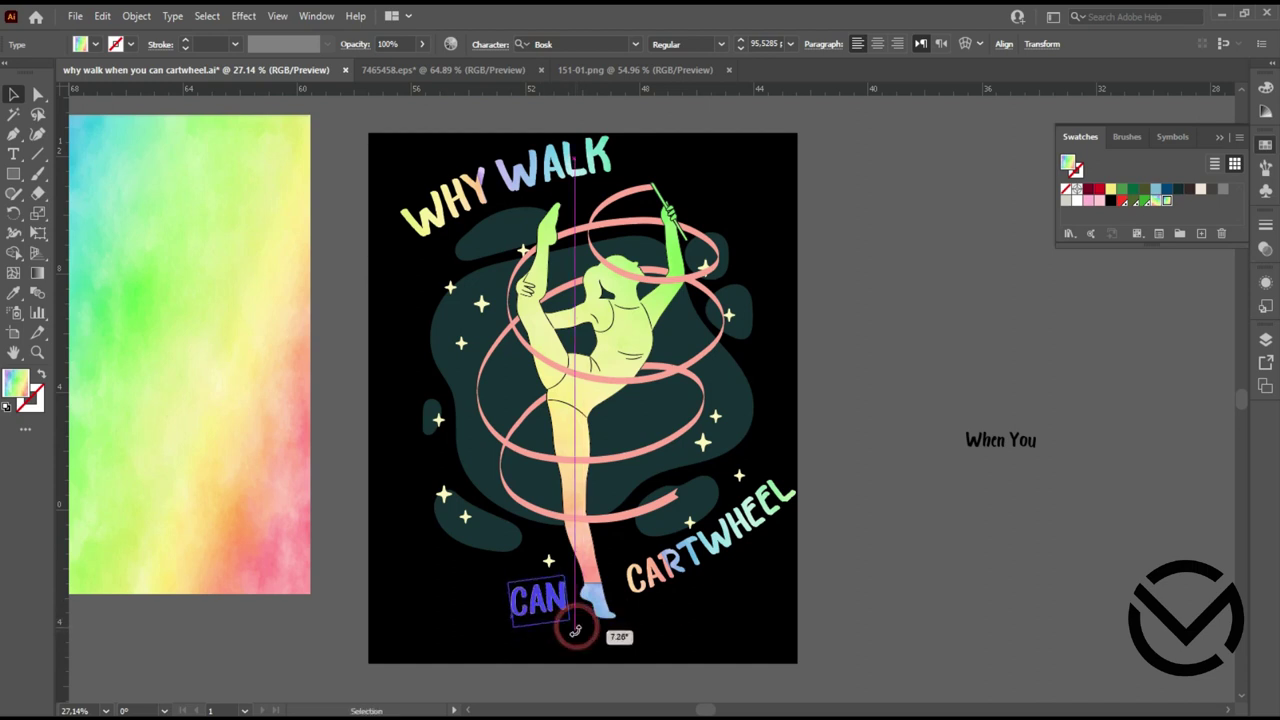
left_click(866, 608)
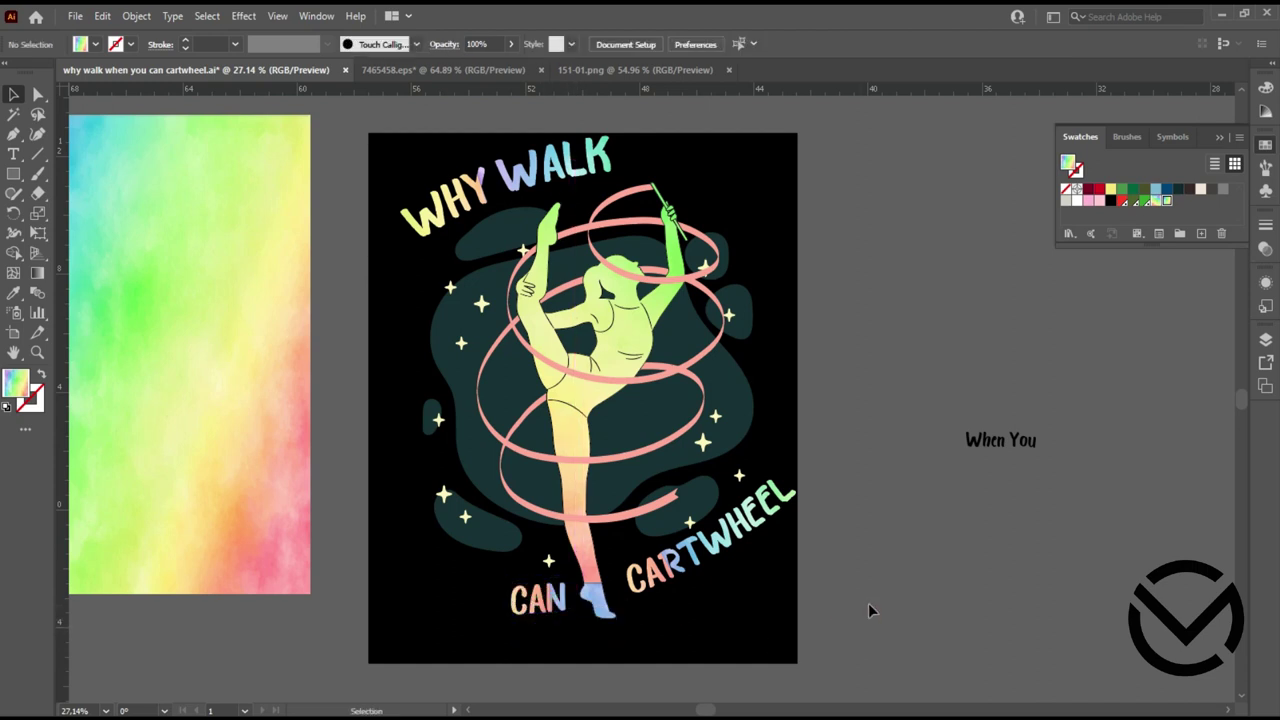
left_click(658, 580)
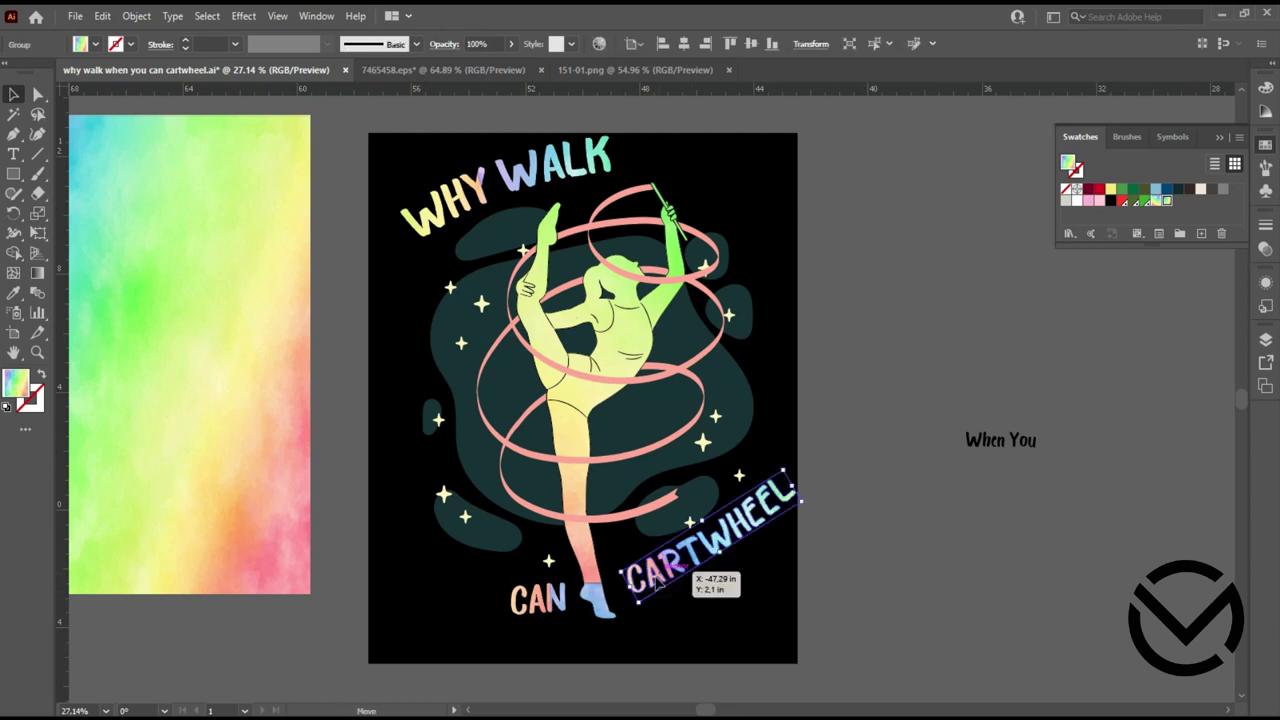
left_click_drag(657, 583, 652, 588)
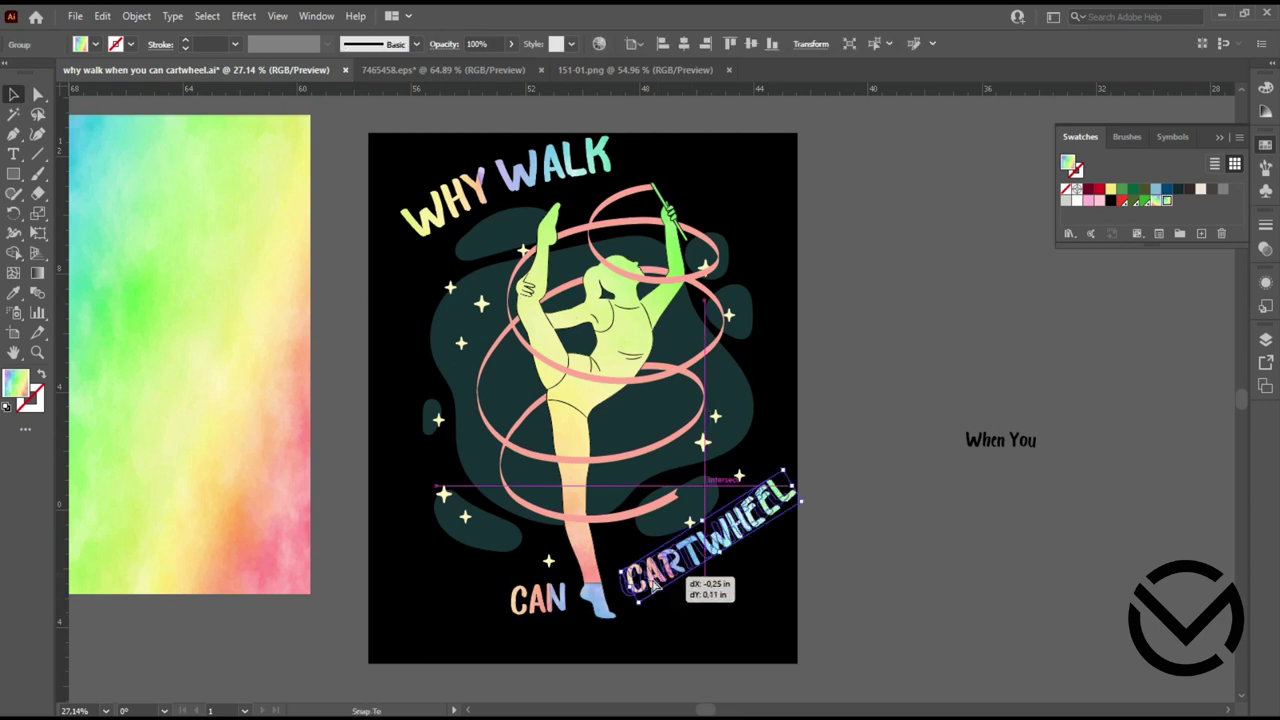
left_click(855, 542)
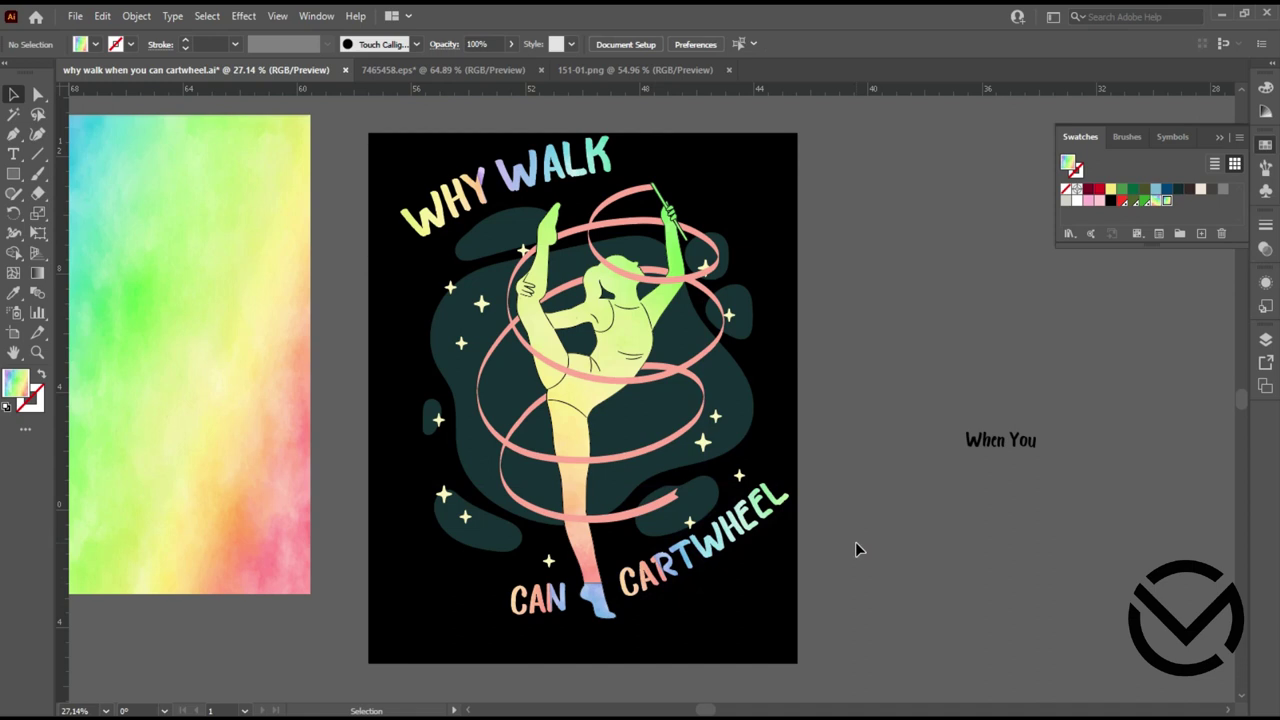
Enlarge When You, duplicate it, and edit the two lines into separate 'When' and 'You'
left_click(995, 442)
mouse_move(1068, 456)
left_mouse_down()
mouse_move(1108, 480)
mouse_move(1025, 452)
left_mouse_up()
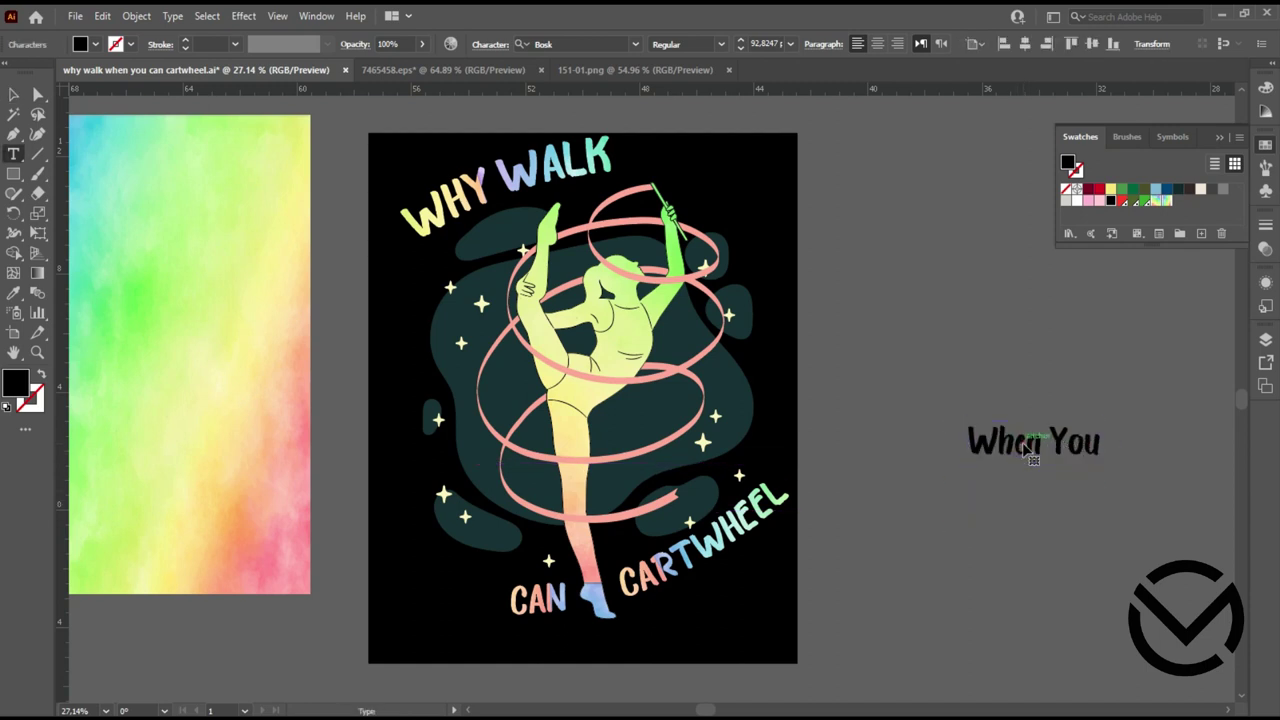
key("Escape")
left_click_drag(1028, 448, 1022, 541)
double_click(1072, 441)
key("BackSpace")
left_click_drag(1060, 498, 955, 500)
key("BackSpace")
key("Escape")
Give When and You the pastel gradient, placing You on the left and When on the right
left_click(1012, 452)
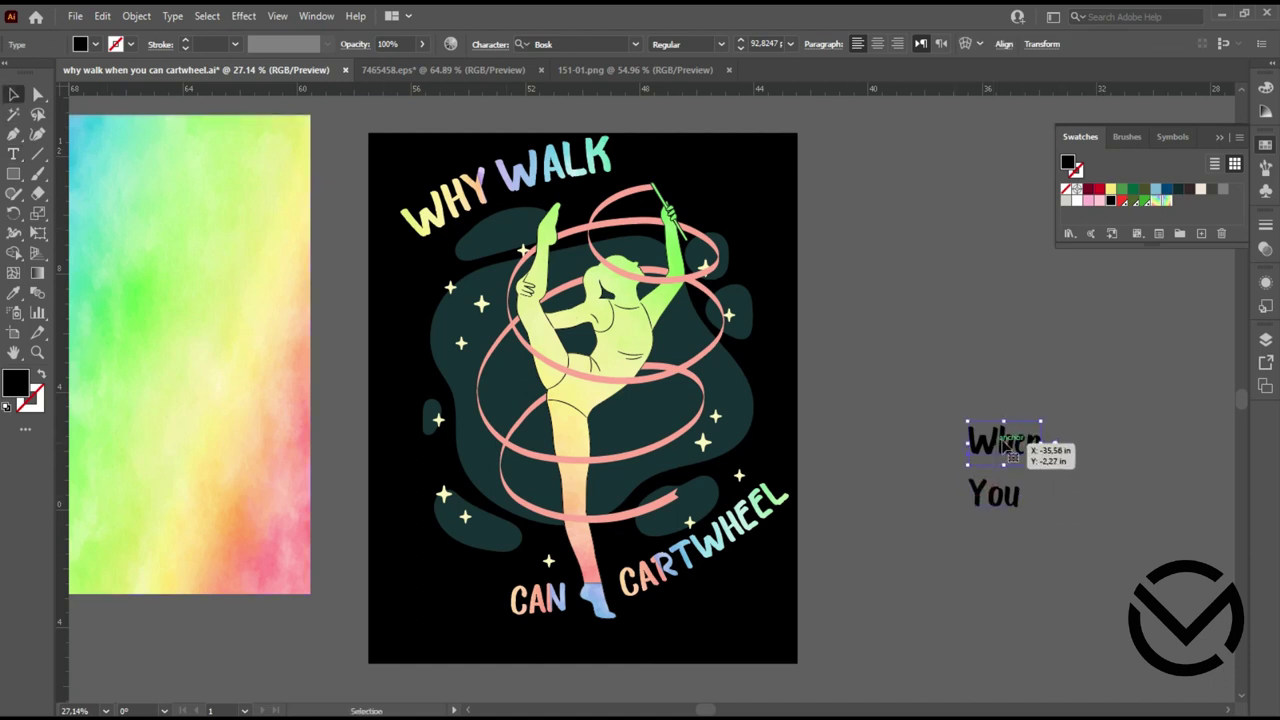
left_click(1160, 201)
left_click(1008, 496)
left_click(1160, 201)
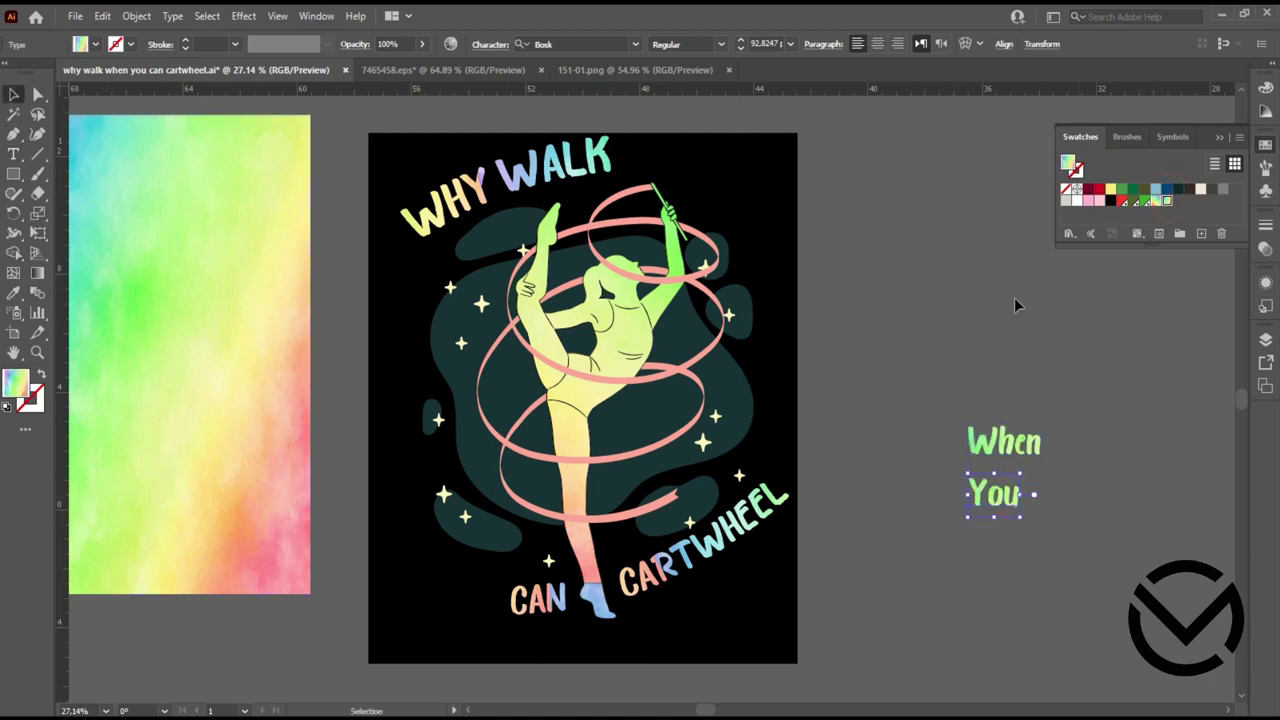
mouse_move(998, 497)
left_mouse_down()
mouse_move(482, 405)
mouse_move(445, 317)
left_mouse_up()
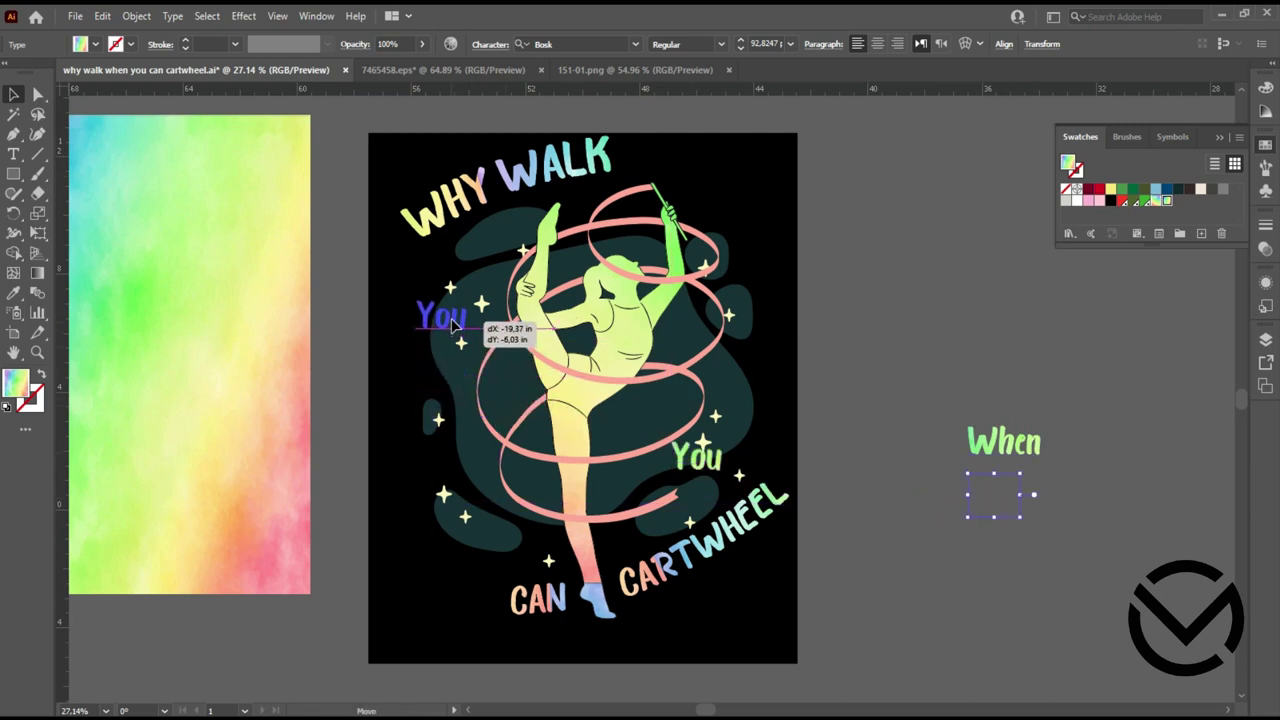
left_click_drag(1022, 448, 757, 386)
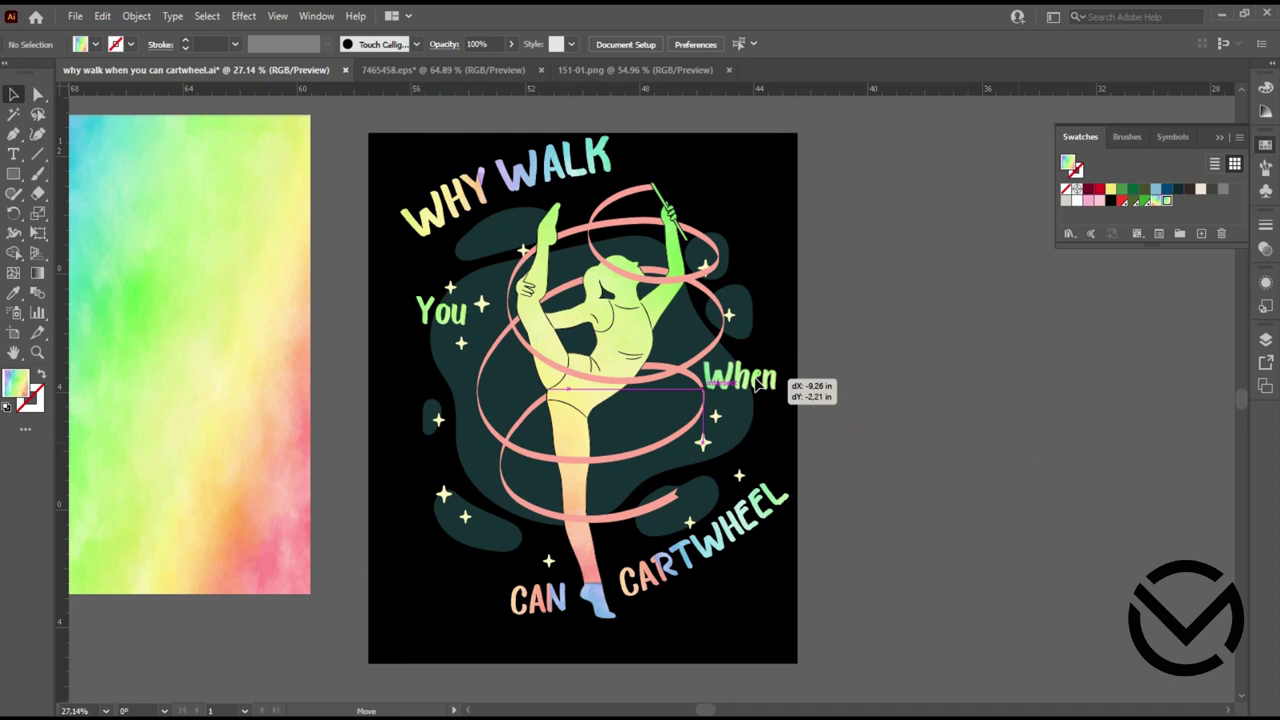
Delete the watercolour gradient image from the pasteboard and collapse the swatches
left_click(222, 356)
key("Delete")
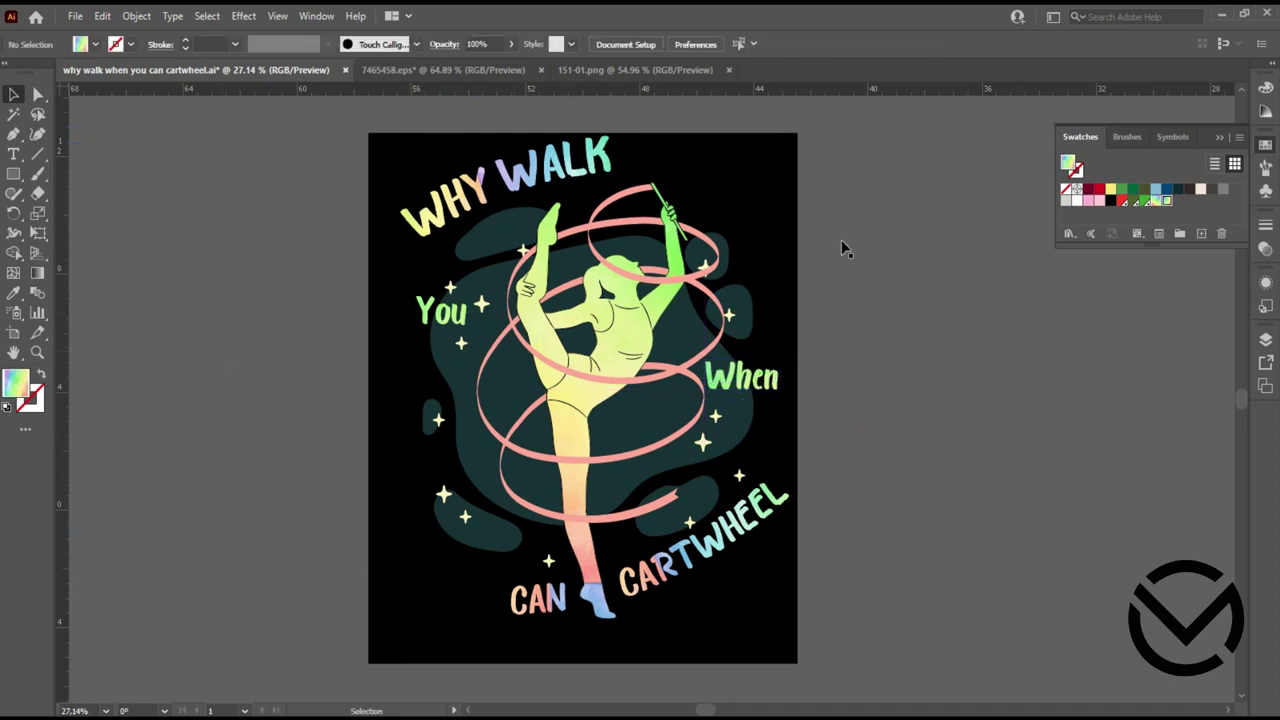
left_click(1216, 135)
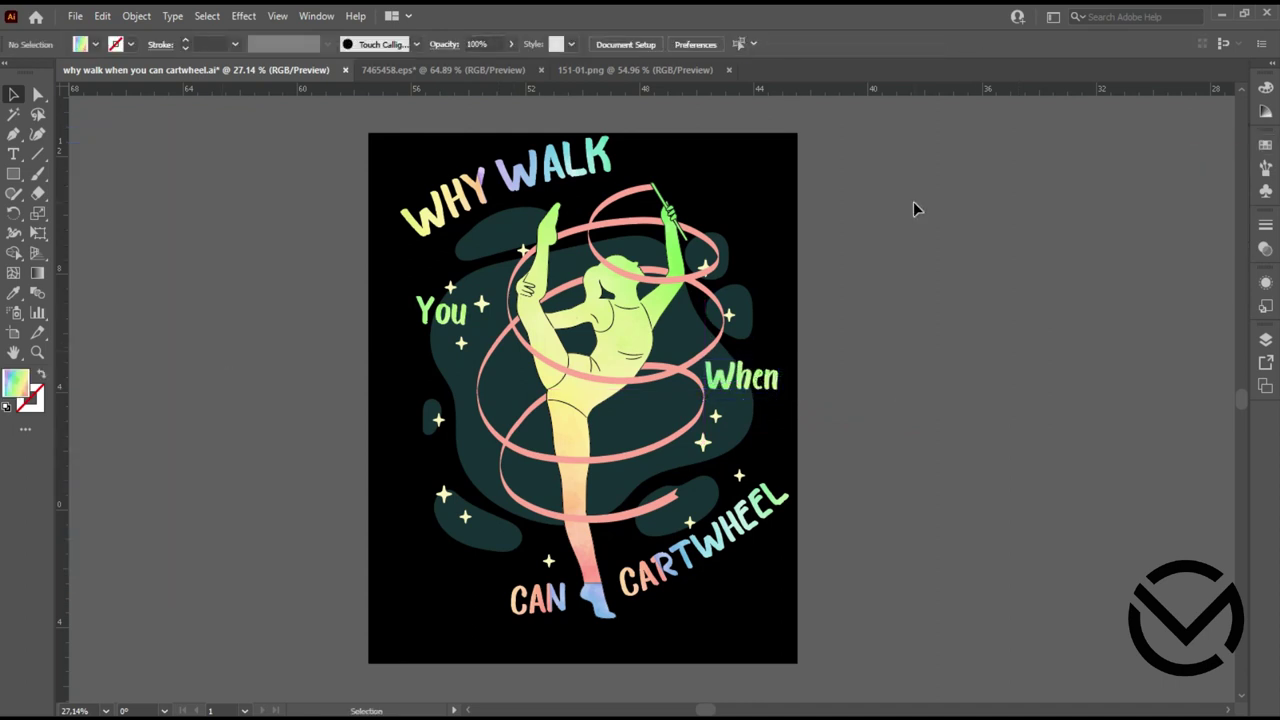